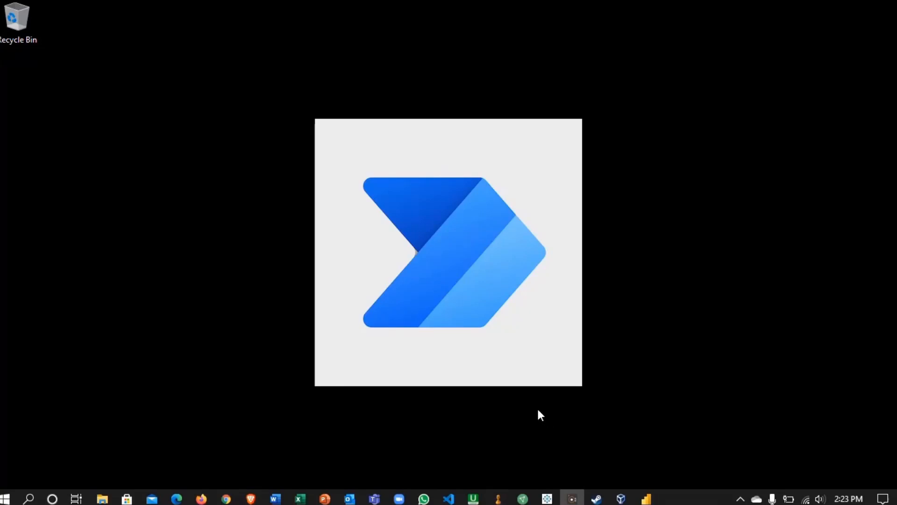
- Switch to Chrome and start signing in to Office 365 at office.com
click(227, 499)
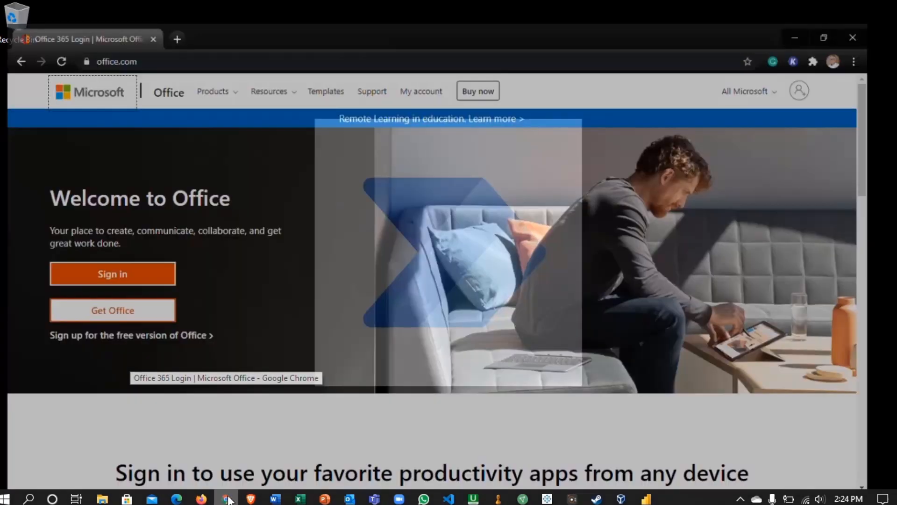
click(92, 59)
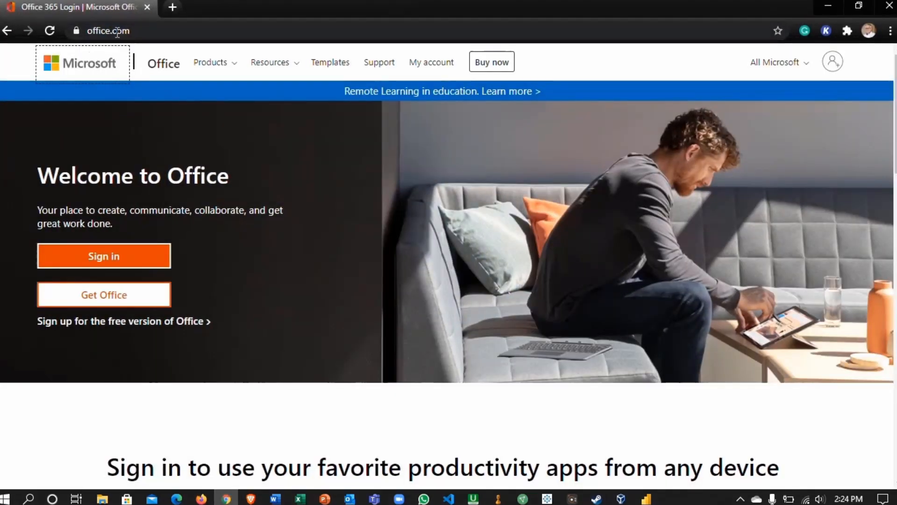
click(138, 257)
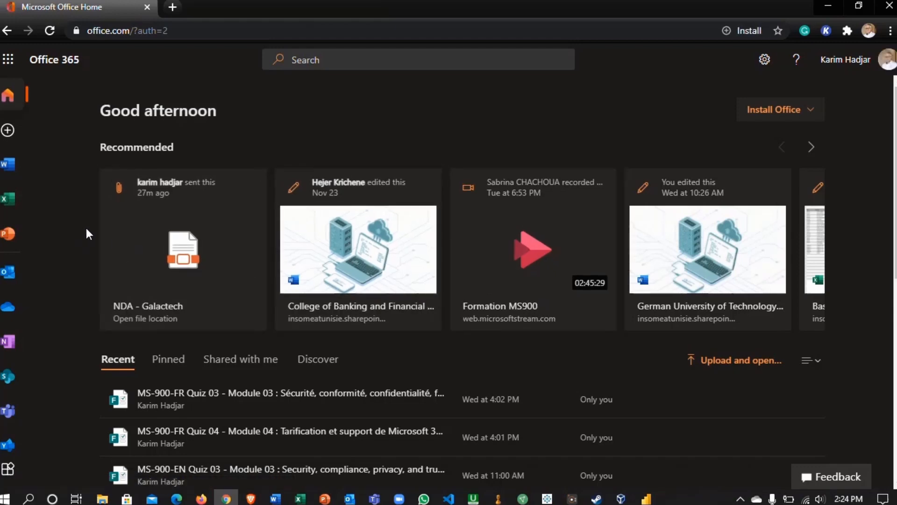
- Open Power Automate from the full list of Office 365 apps
click(7, 60)
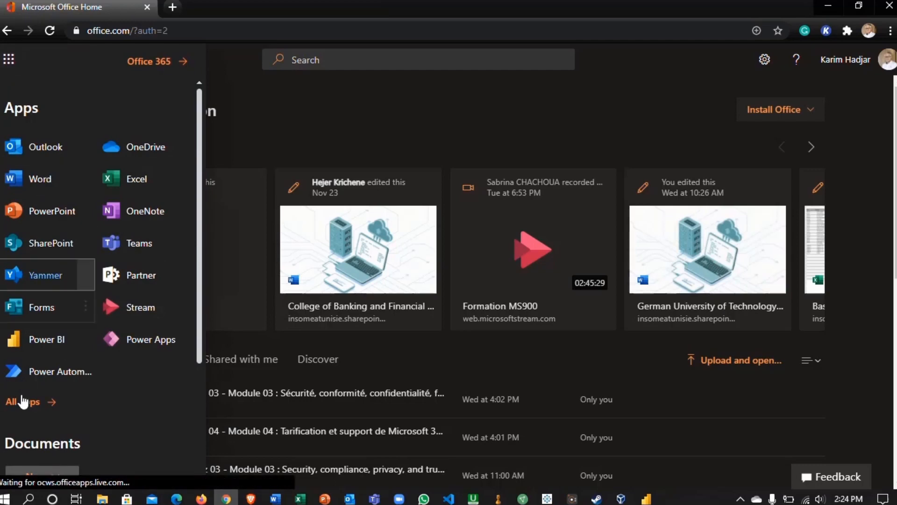
click(14, 401)
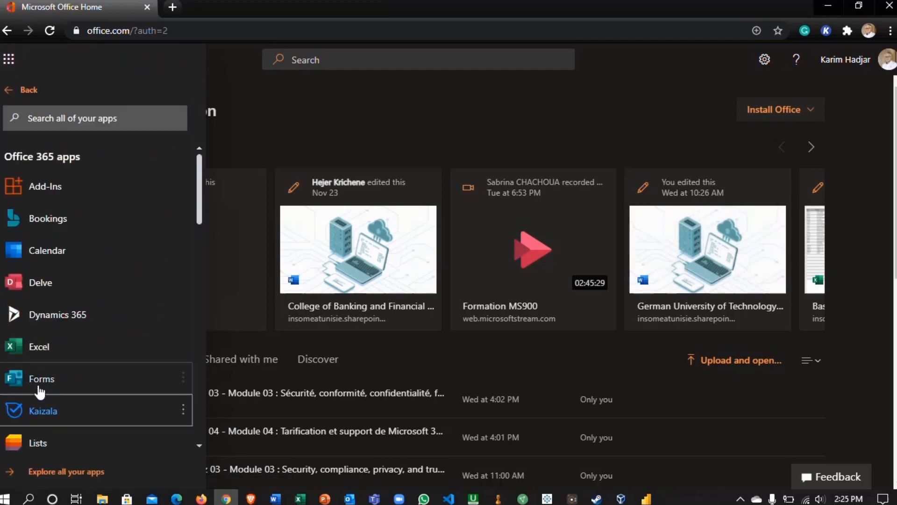
scroll(75, 316, down, 7)
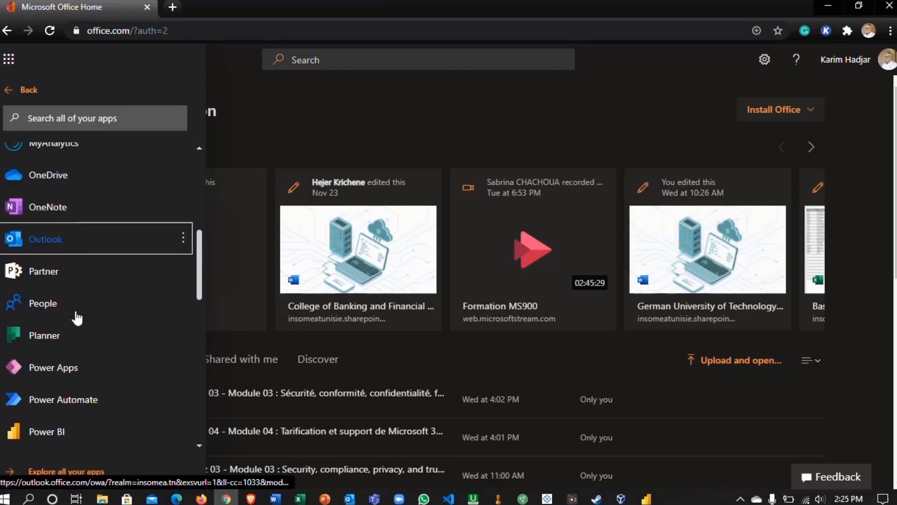
scroll(77, 317, down, 2)
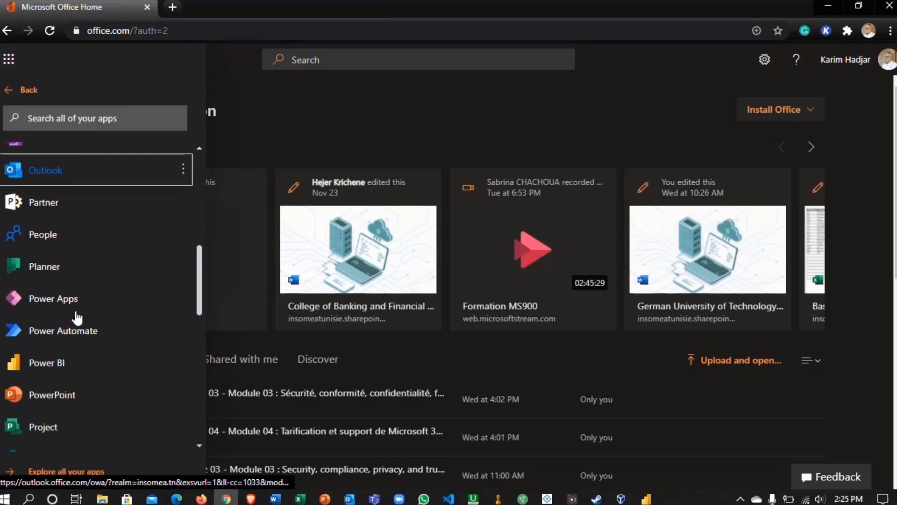
click(123, 334)
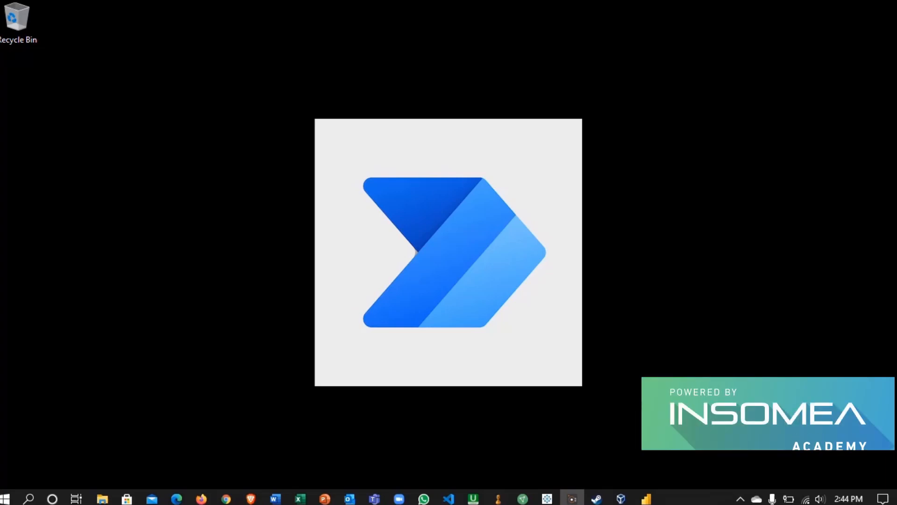
- Check the download link in the Word document, switch to the UI flows setup page in Firefox, and download and save the UI flows installer
click(275, 498)
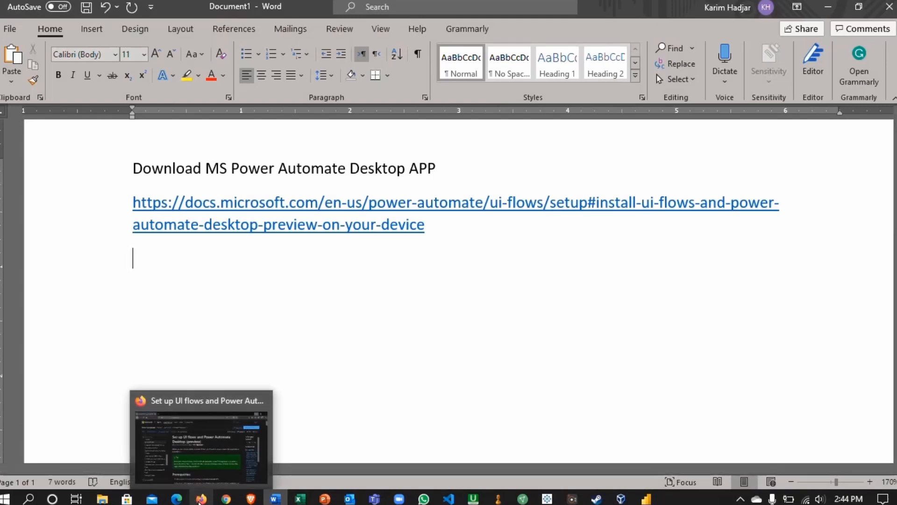
click(199, 499)
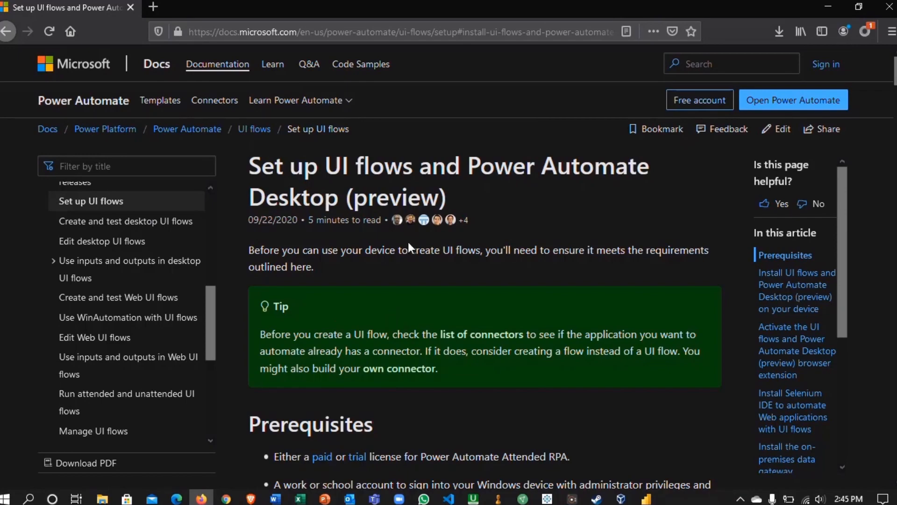
scroll(408, 242, down, 10)
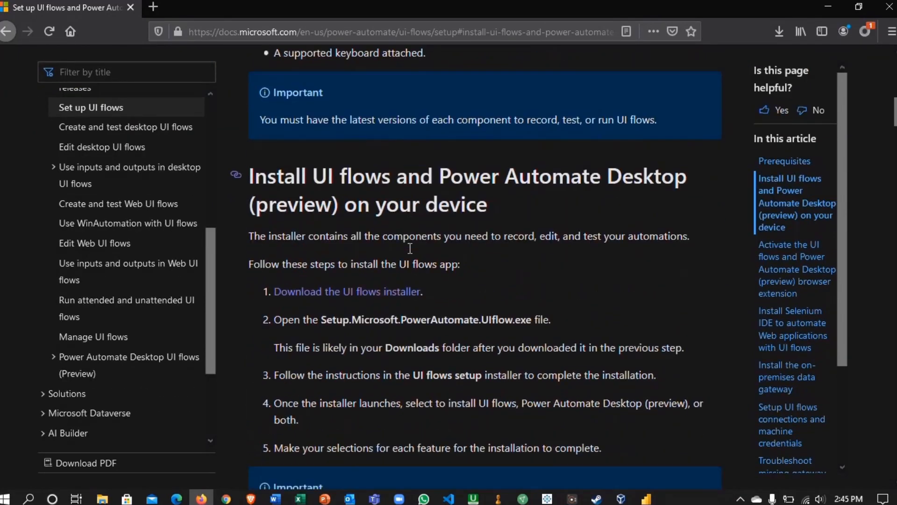
scroll(410, 248, down, 2)
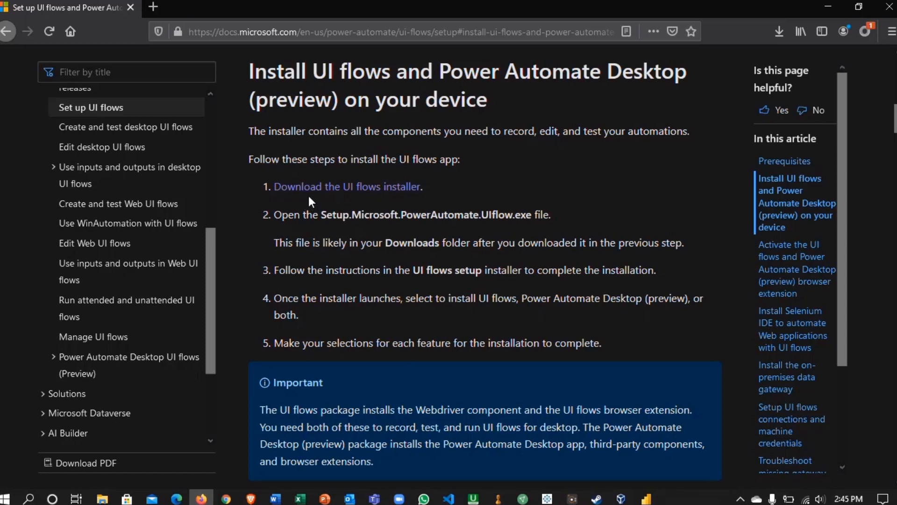
click(333, 190)
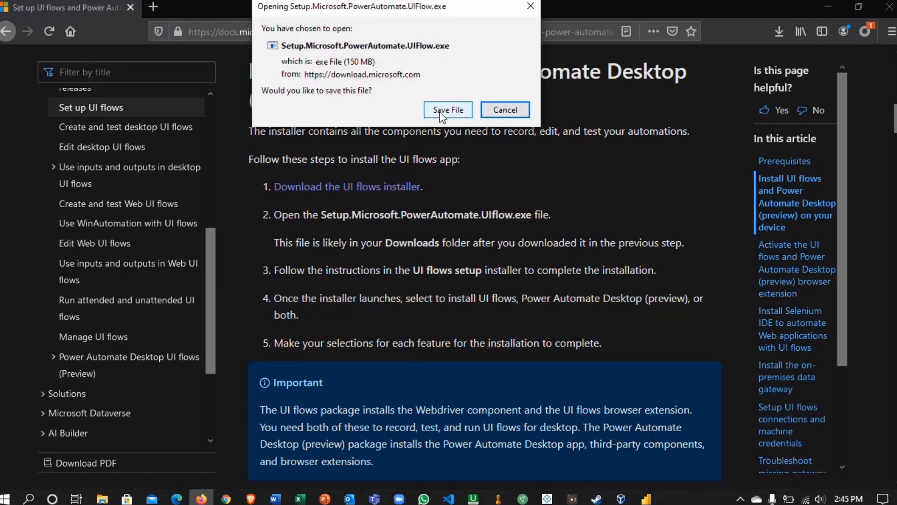
click(441, 111)
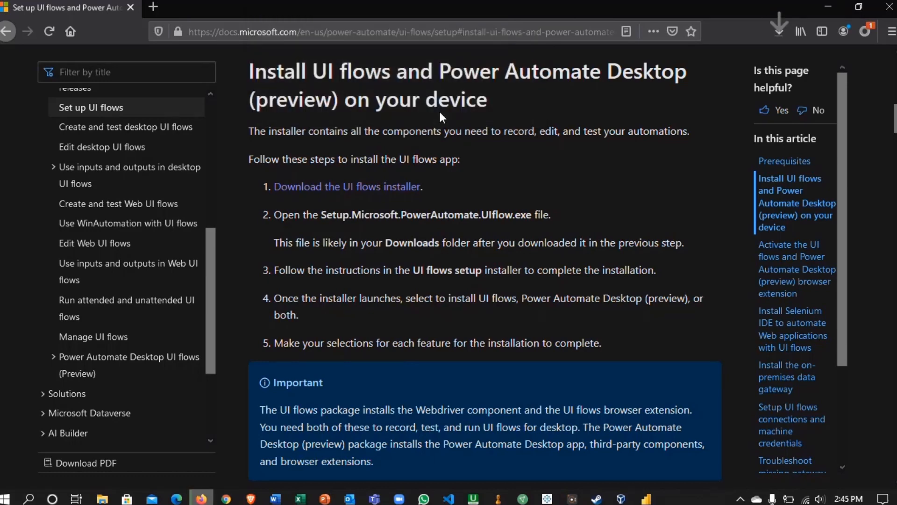
- Check the installer's download progress and clear the preview list of downloads
click(778, 32)
click(769, 107)
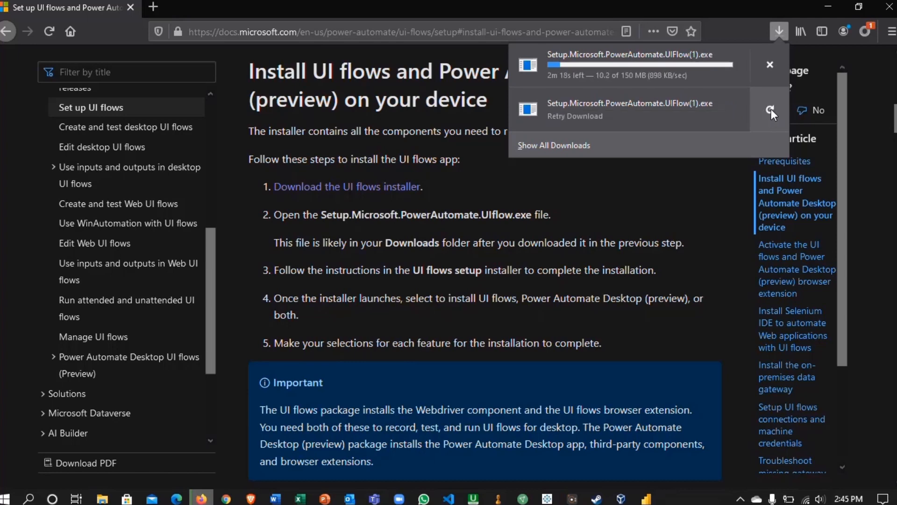
click(771, 108)
right_click(696, 119)
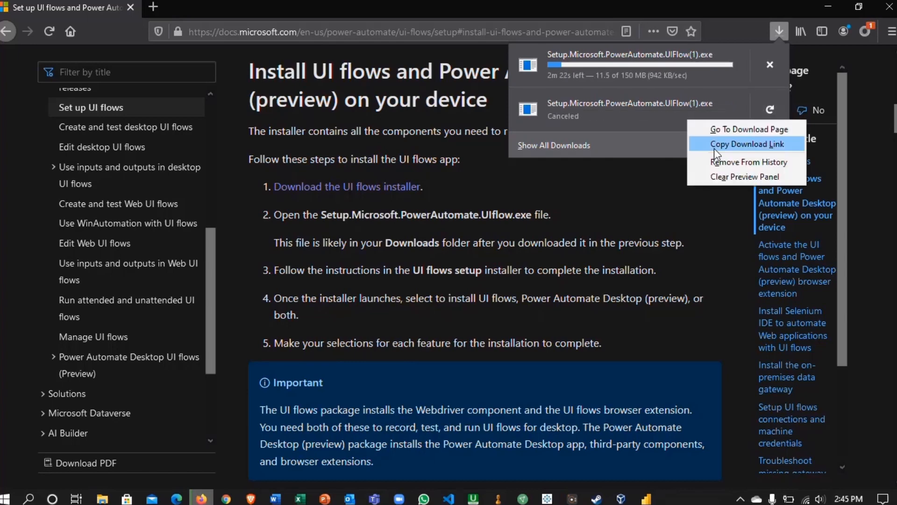
click(713, 173)
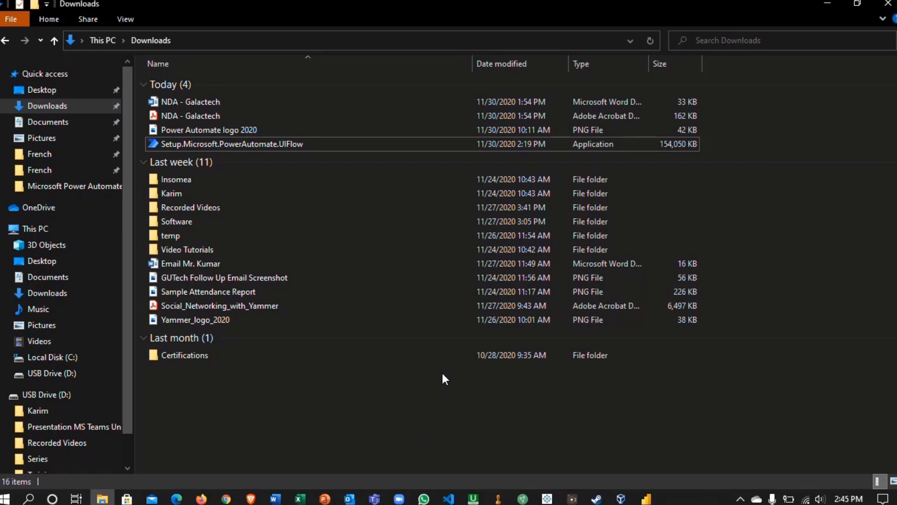
- Run the Setup.Microsoft.PowerAutomate.UIFlow installer from the Downloads folder and minimize the windows behind it
click(235, 145)
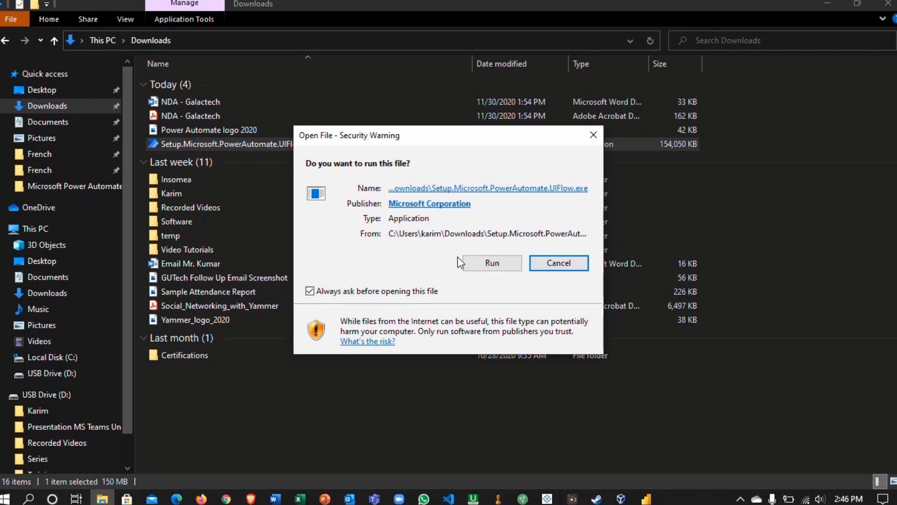
click(472, 260)
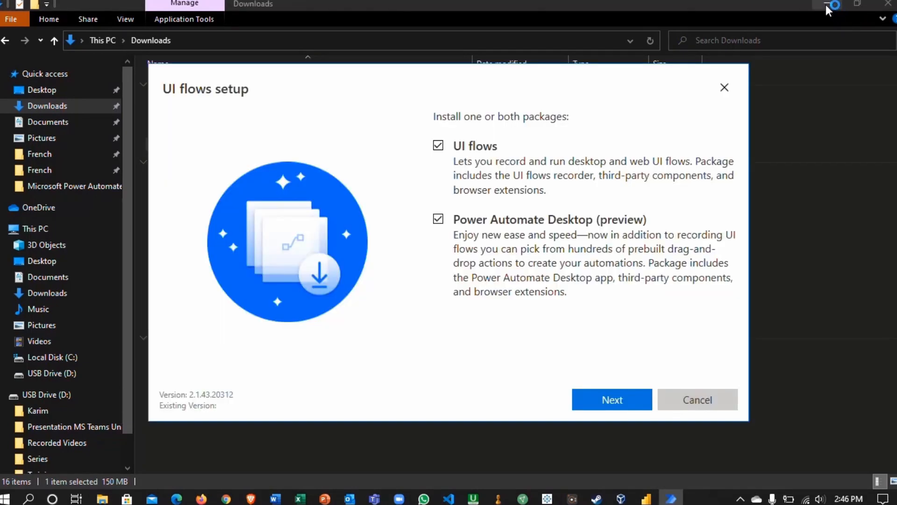
click(826, 4)
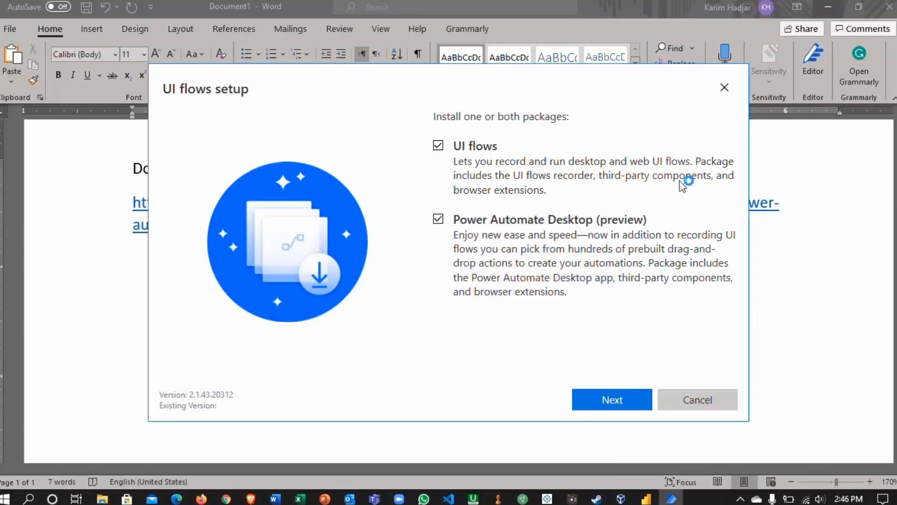
click(837, 6)
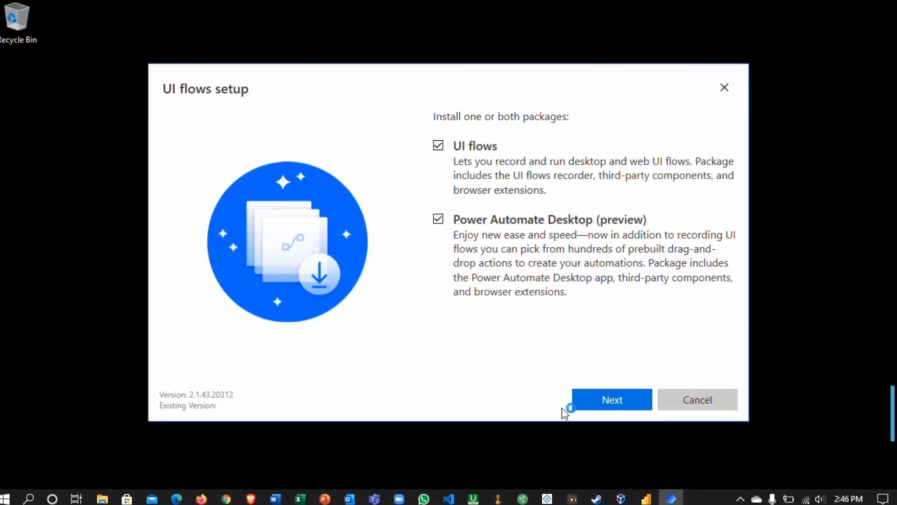
- Install both the UI flows and Power Automate Desktop (preview) packages with the default options, accepting the terms of use, and close the setup
click(606, 401)
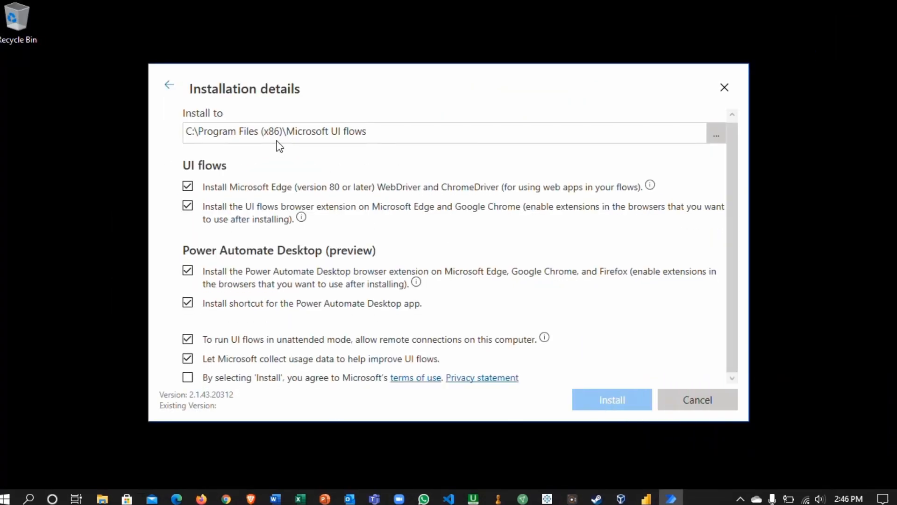
click(188, 378)
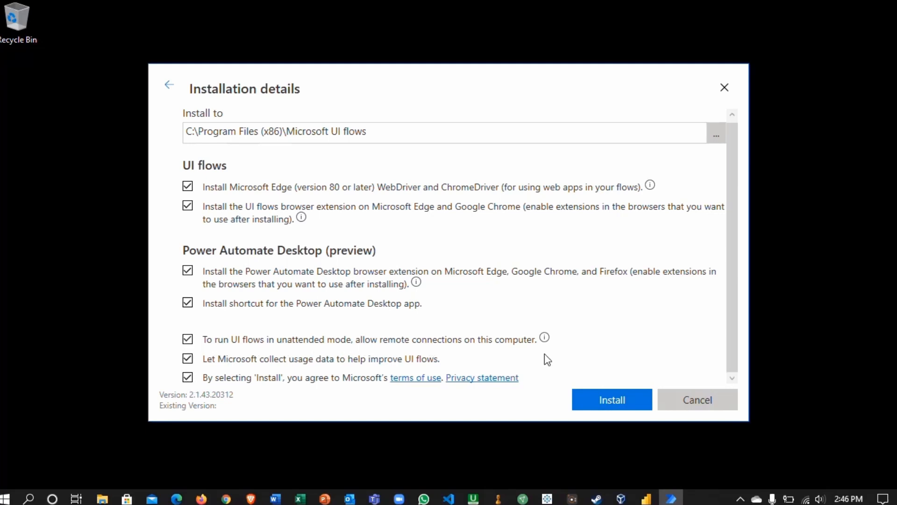
click(619, 398)
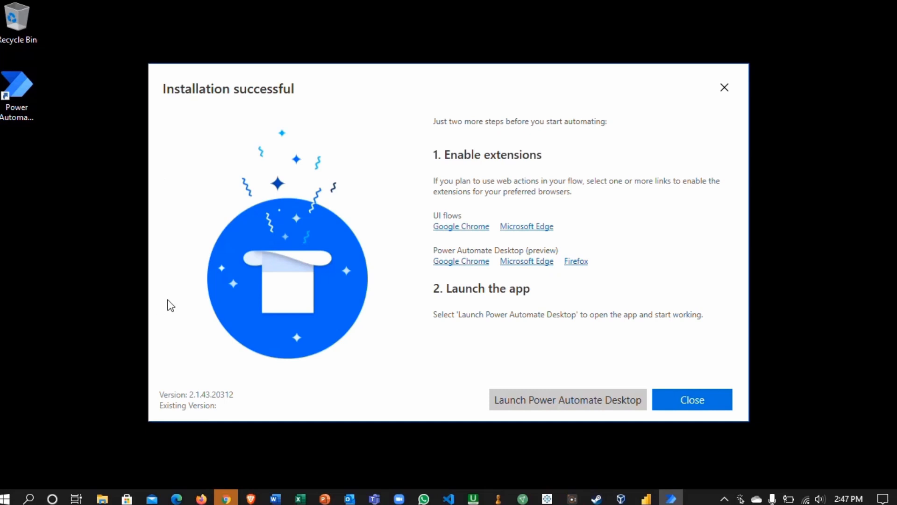
click(673, 401)
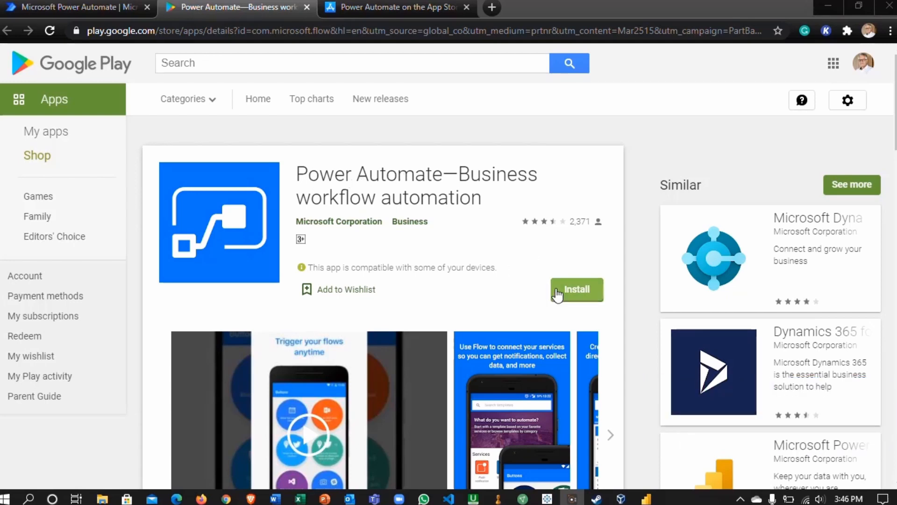
- View the App Store page for the Power Automate mobile app
click(417, 6)
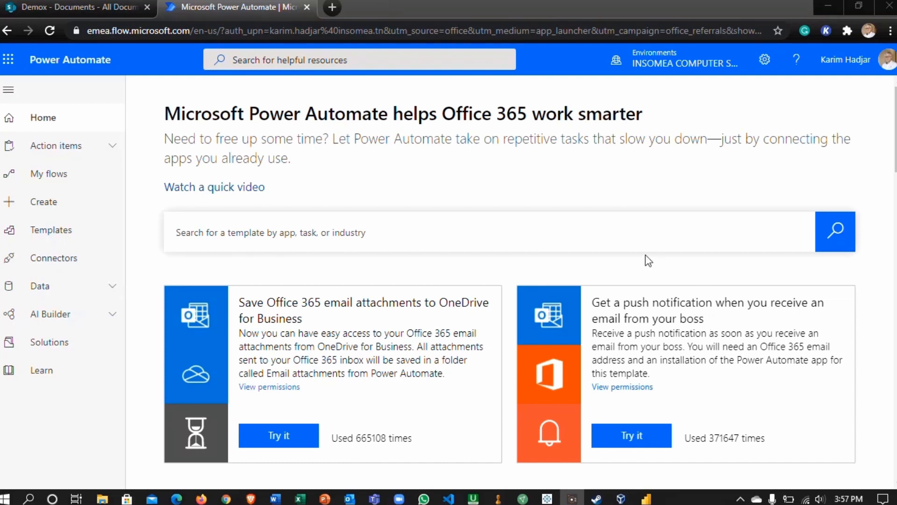
- Switch to Microsoft Teams and add a standard channel named Approve to the Demox team
mouse_move(378, 498)
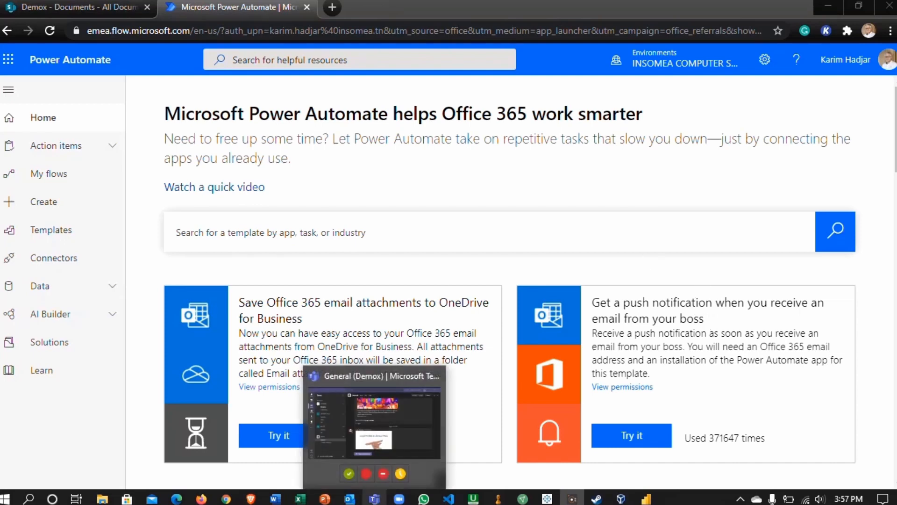
click(377, 499)
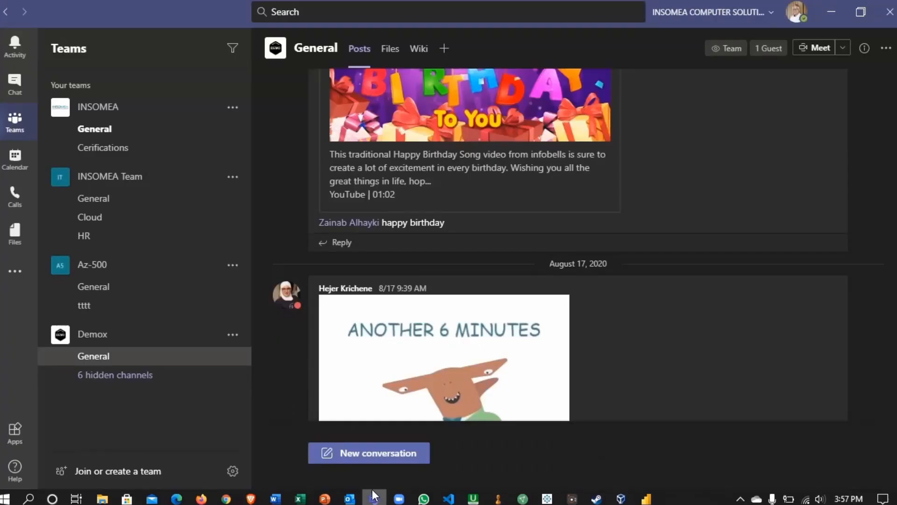
click(234, 335)
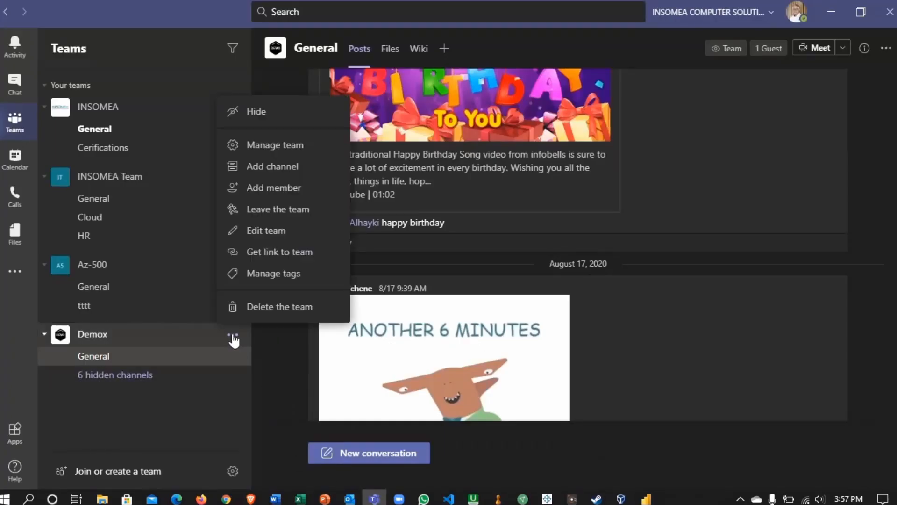
click(285, 172)
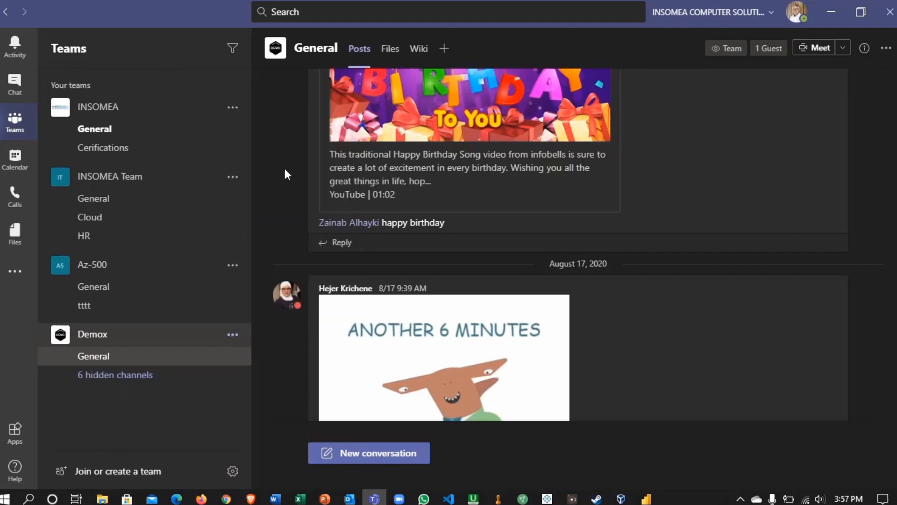
text(Ap)
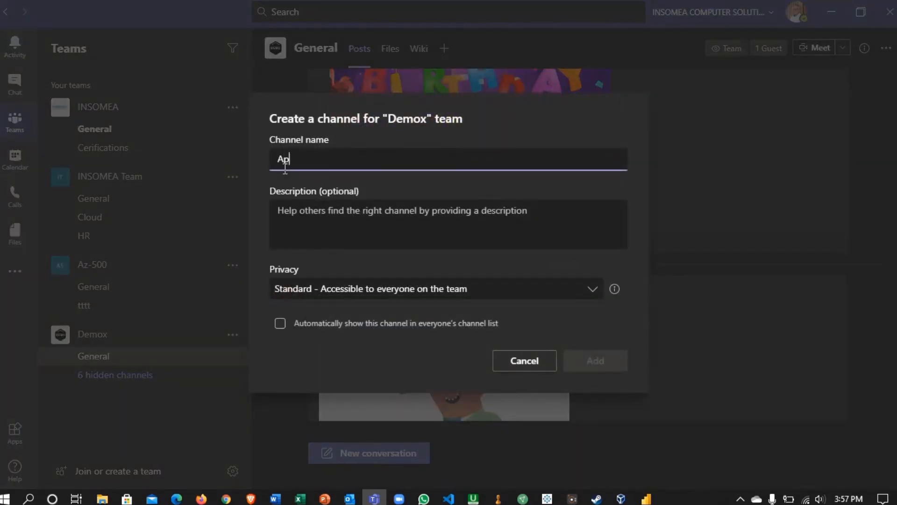
text(prove)
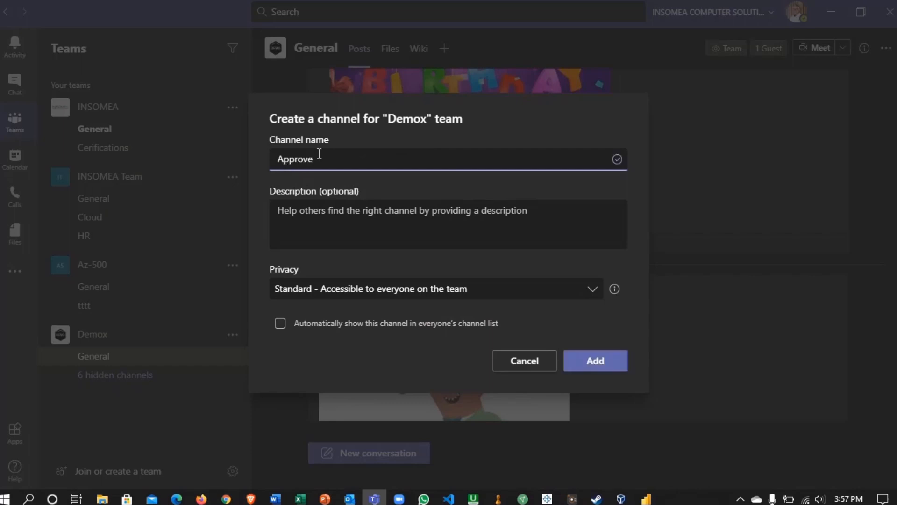
click(581, 362)
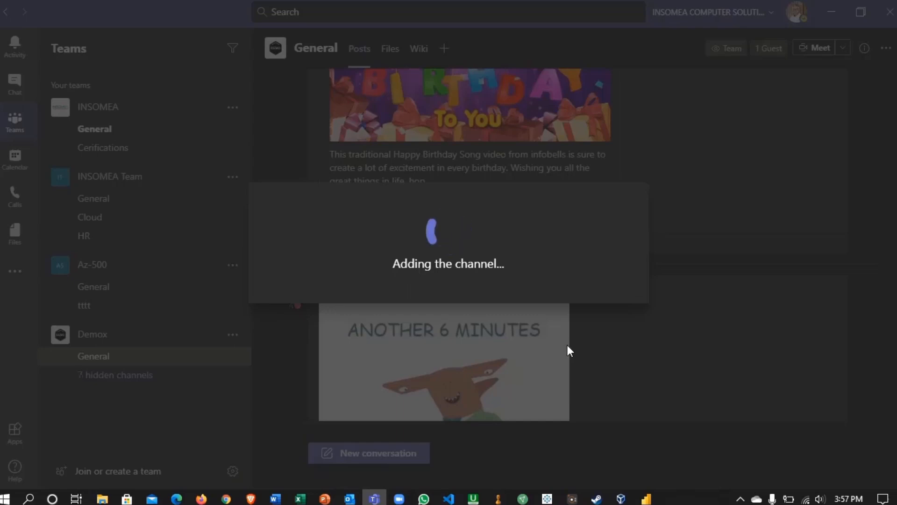
- Add a standard channel named Pre Approve to the Demox team
click(238, 334)
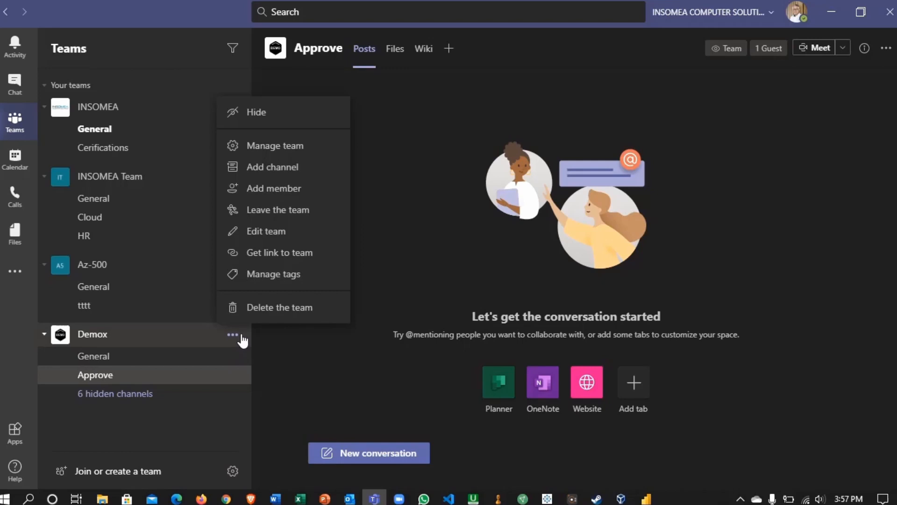
click(321, 168)
text(P)
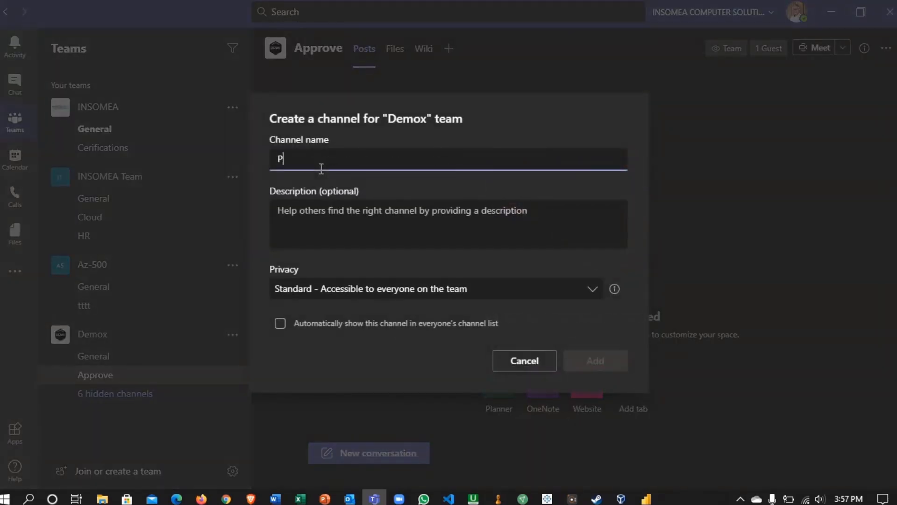
text(re Approve)
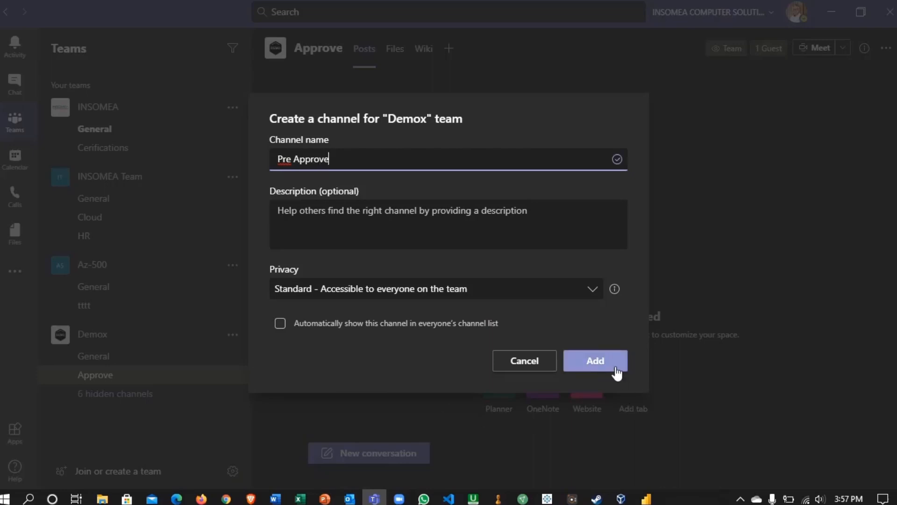
click(616, 364)
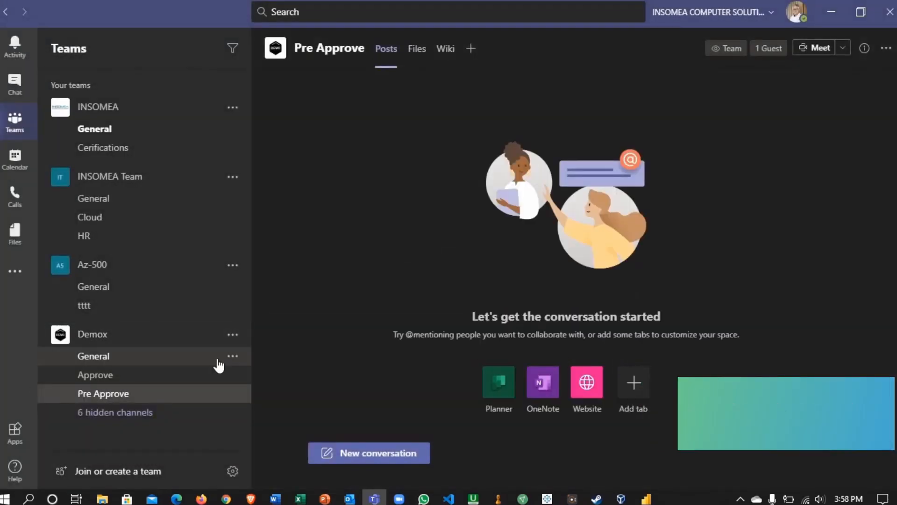
- Switch to the browser and look through the folders in the Demox SharePoint site's Documents library
click(226, 499)
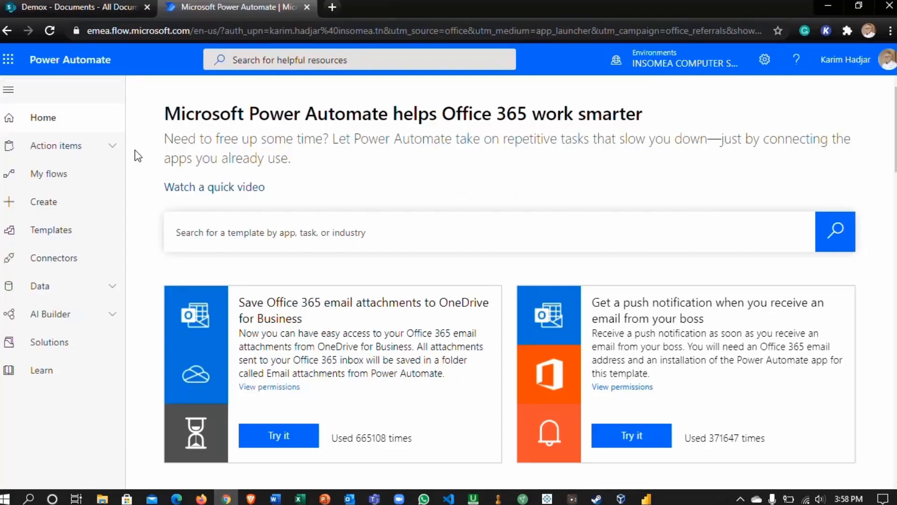
click(68, 7)
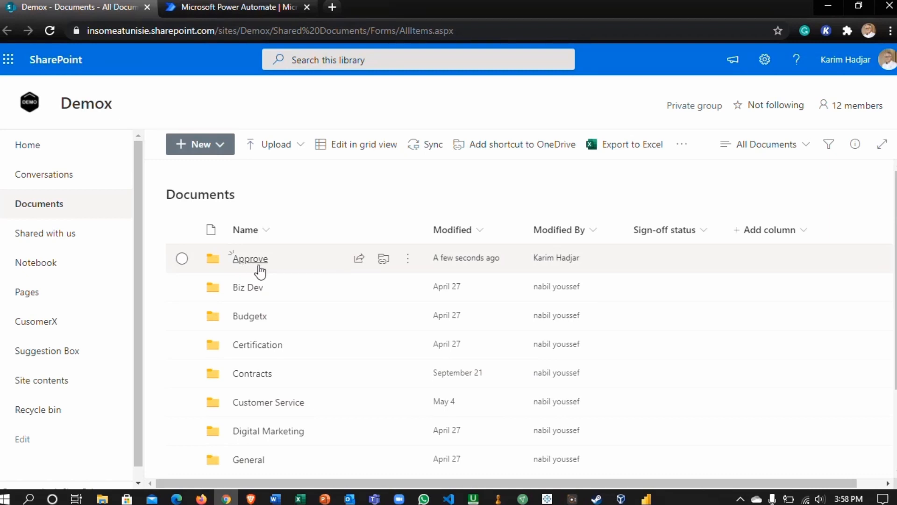
scroll(273, 299, down, 2)
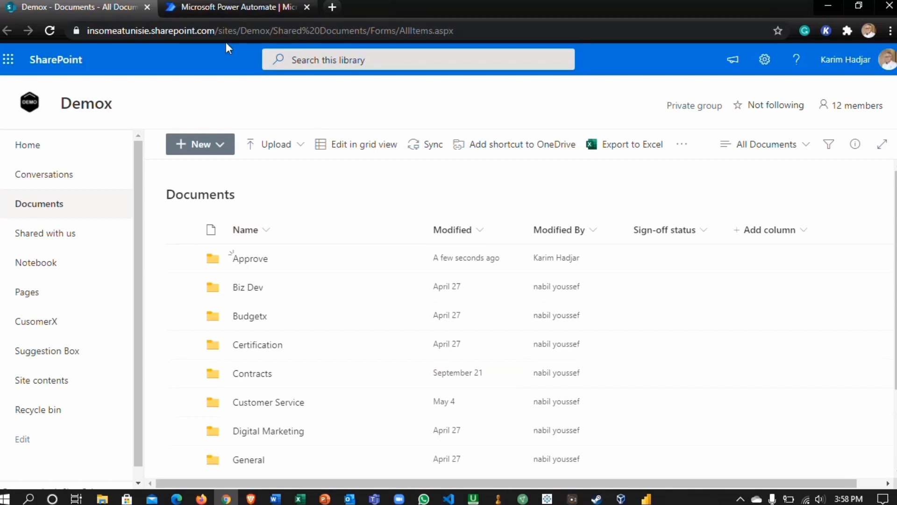
- Return to Power Automate and start an automated flow from blank, skipping the flow name and trigger setup
click(222, 7)
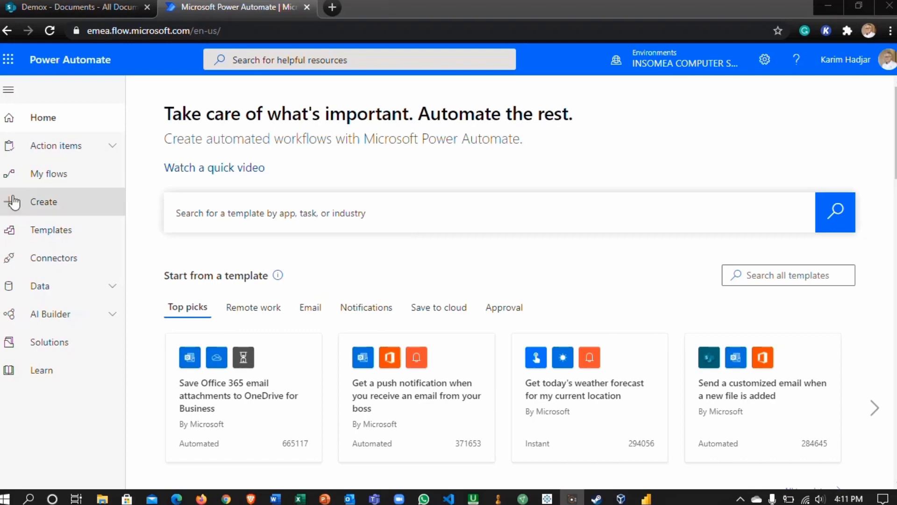
click(39, 182)
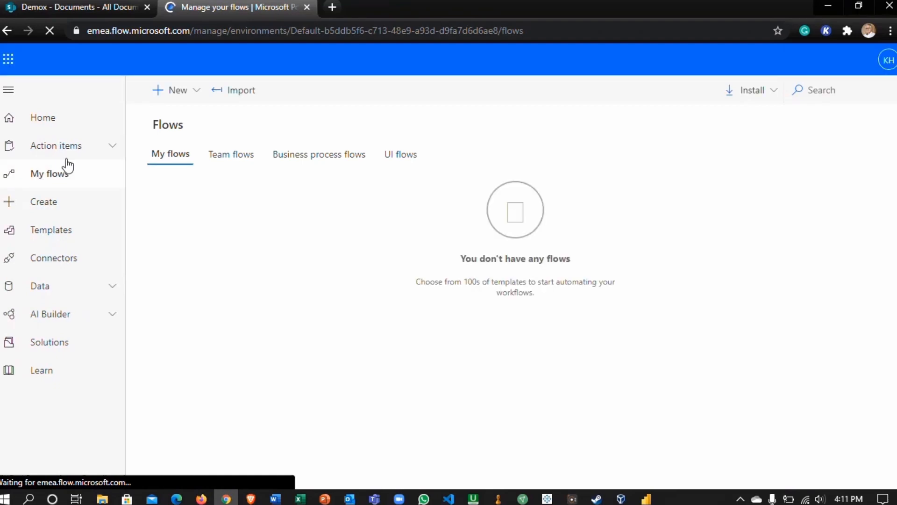
click(196, 91)
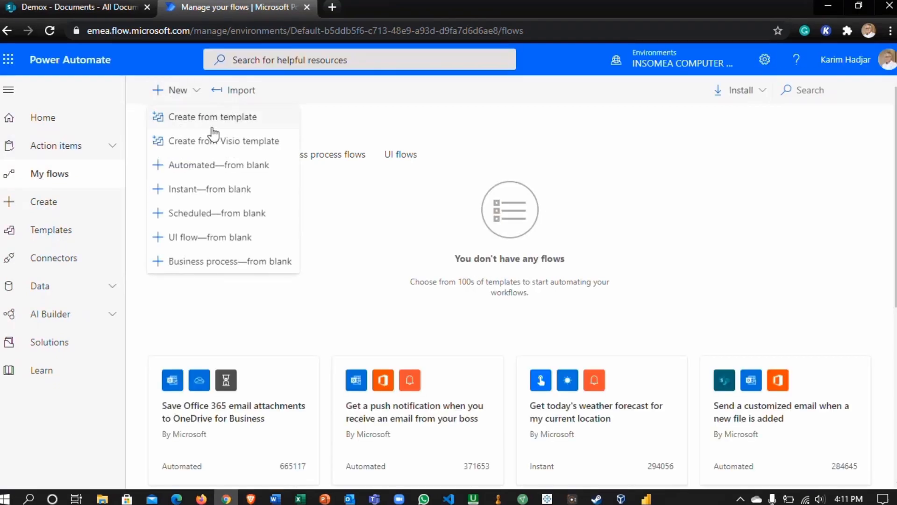
click(214, 166)
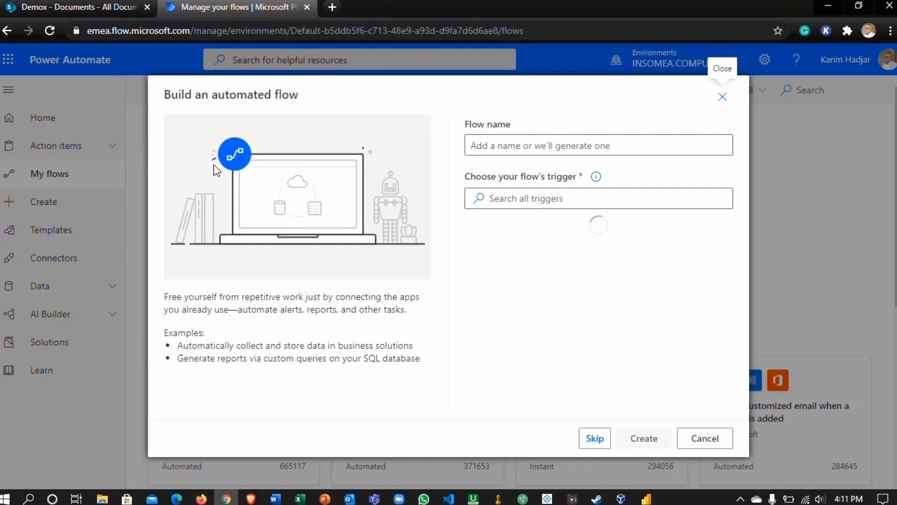
click(595, 440)
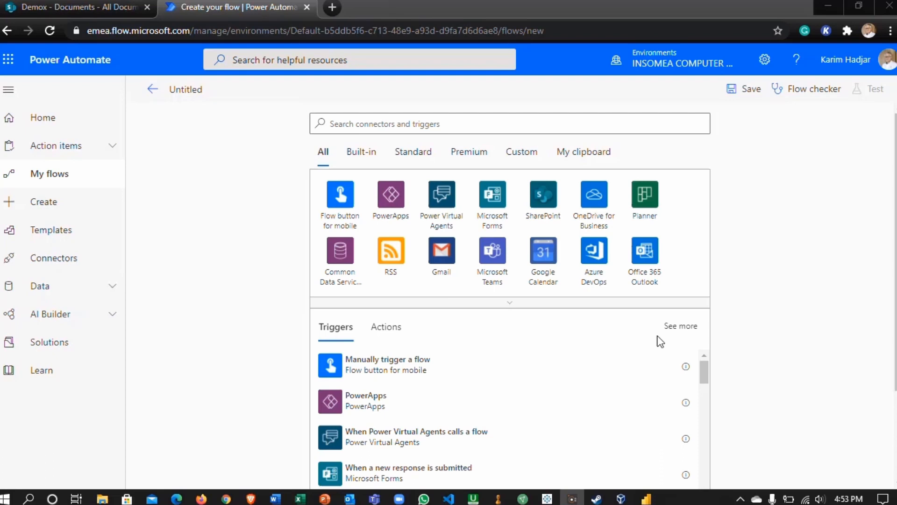
- Find the SharePoint trigger "When a file is created or modified (properties only)" and add it to the flow
click(542, 197)
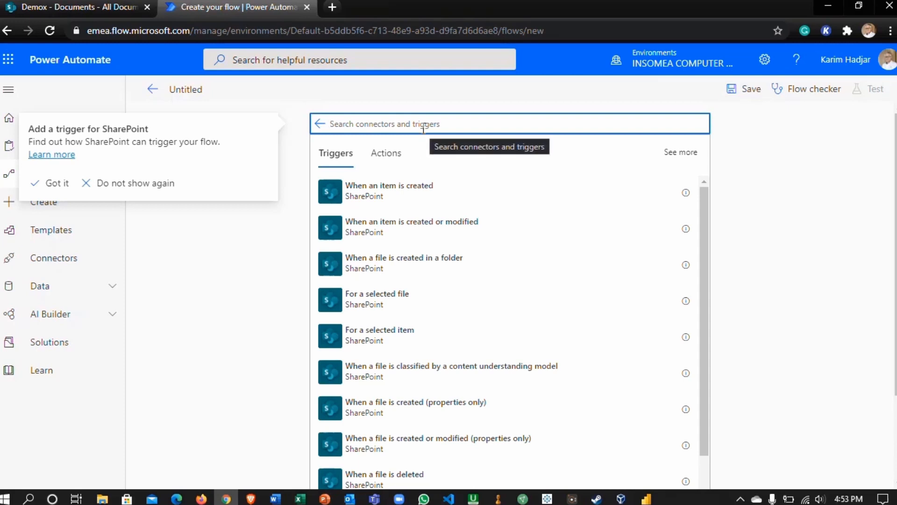
text(when a file is created or modified)
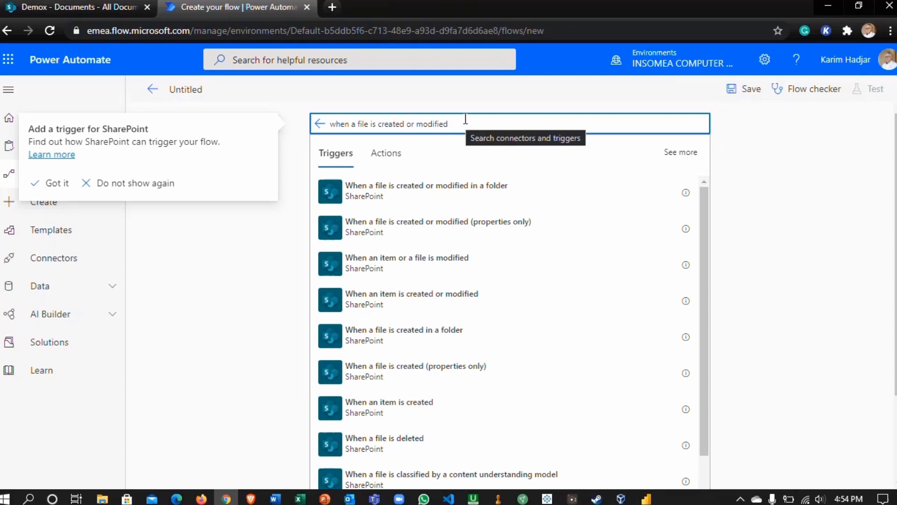
click(418, 231)
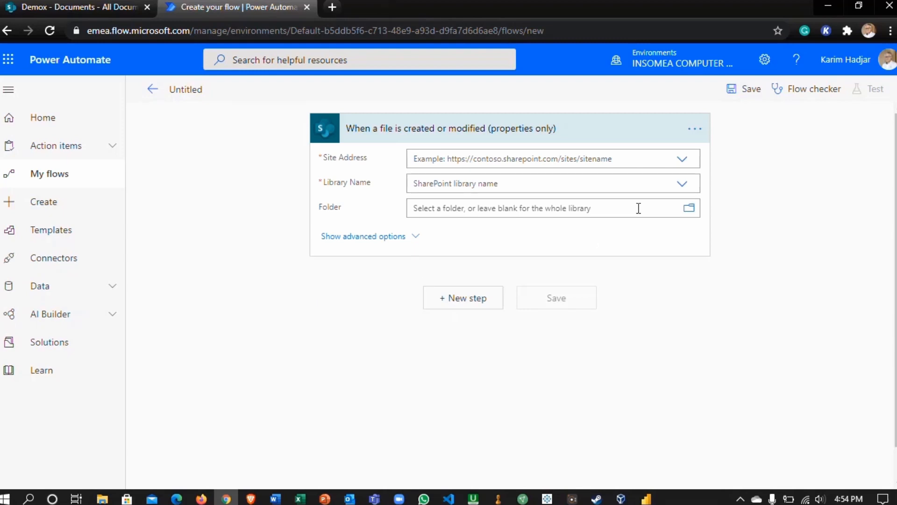
click(683, 161)
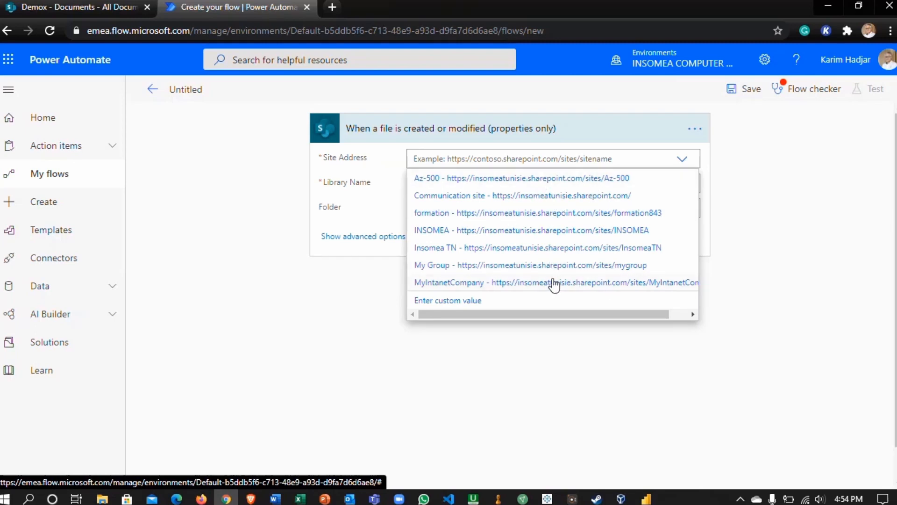
click(438, 303)
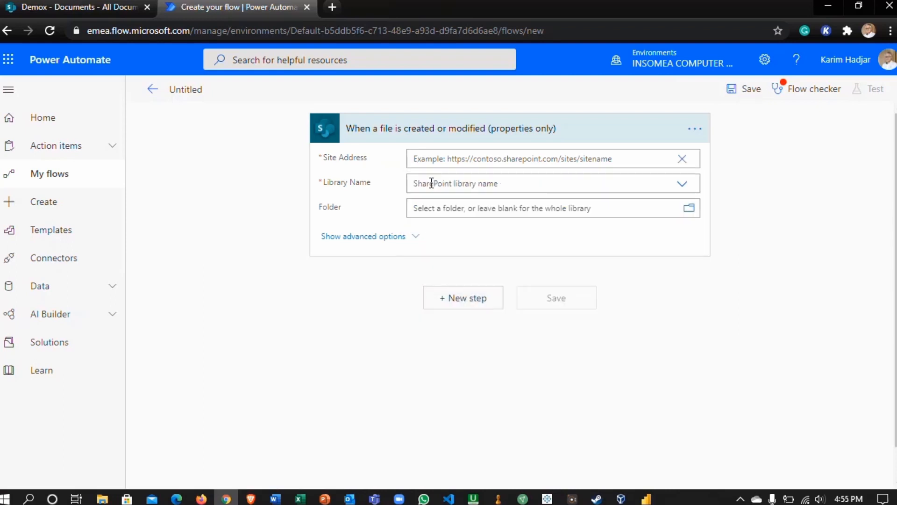
click(82, 7)
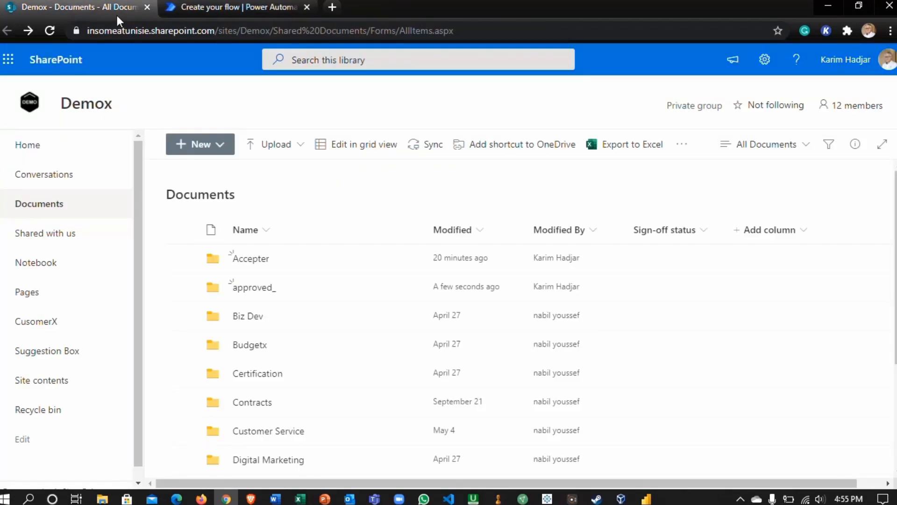
drag(88, 30, 264, 36)
key(ctrl+c)
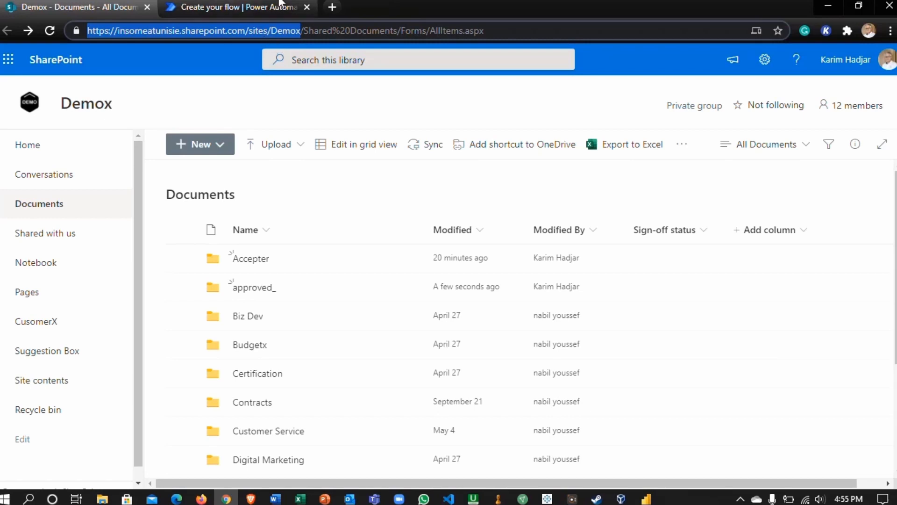
click(252, 6)
click(435, 154)
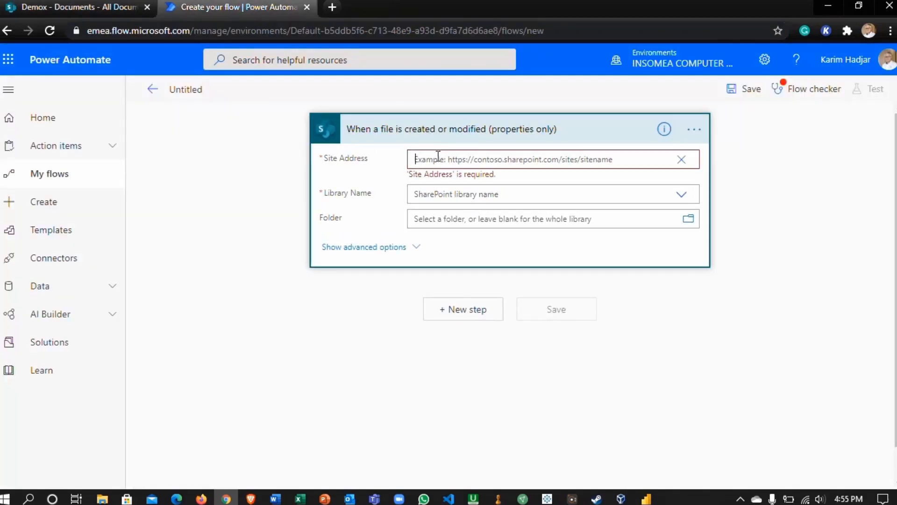
key(ctrl+v)
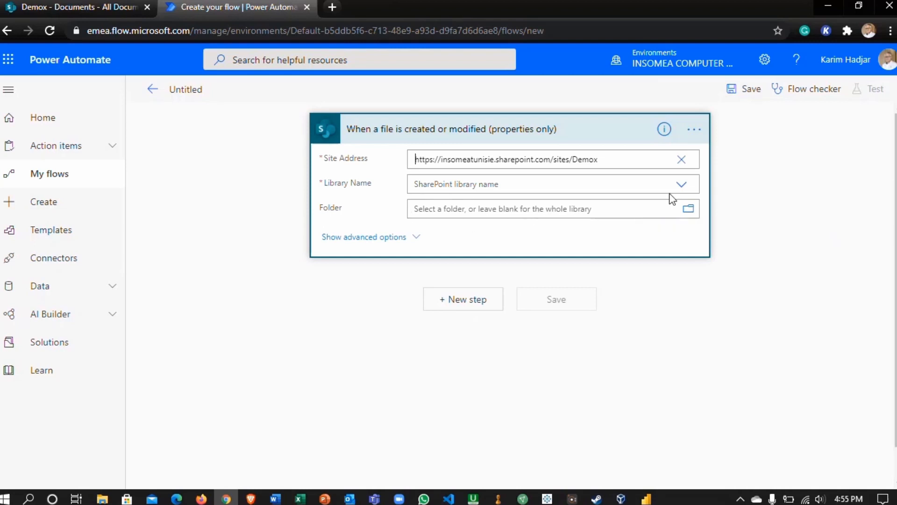
- Set the trigger's library to Documents and its folder to /Shared Documents/pre approved_
click(681, 189)
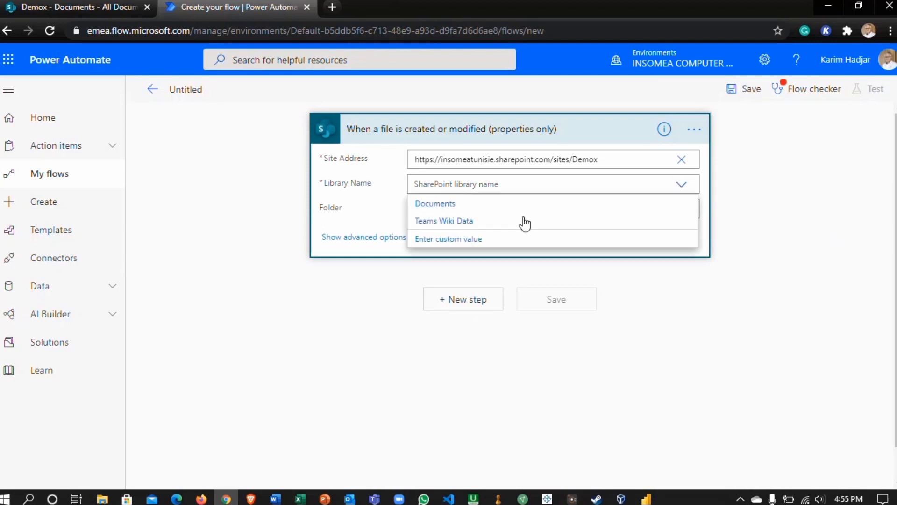
click(461, 206)
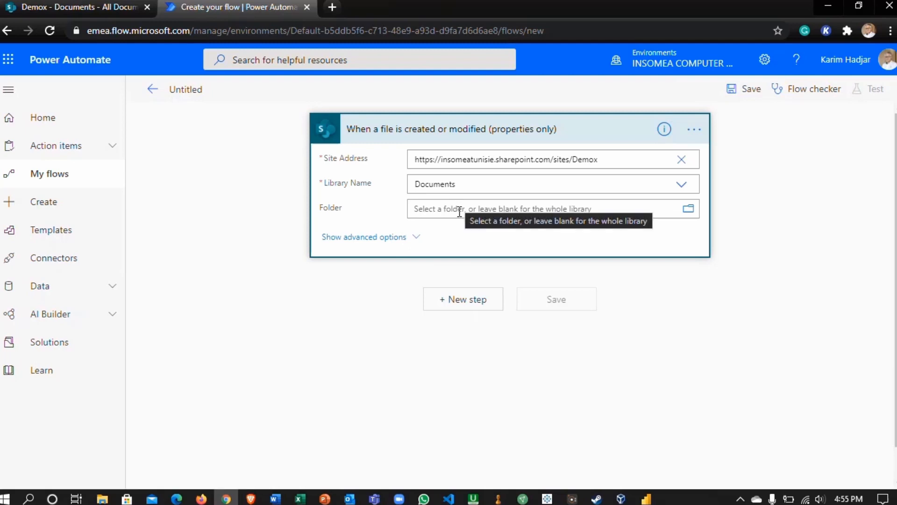
click(459, 211)
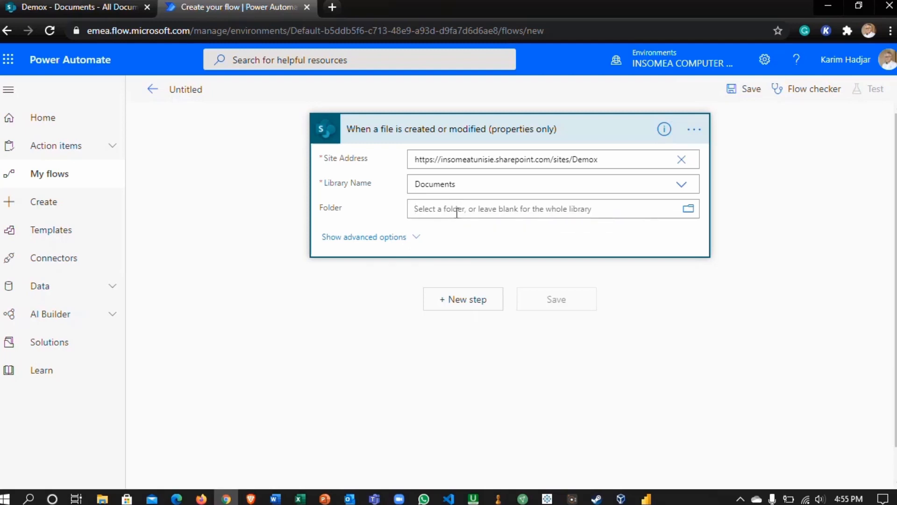
click(688, 210)
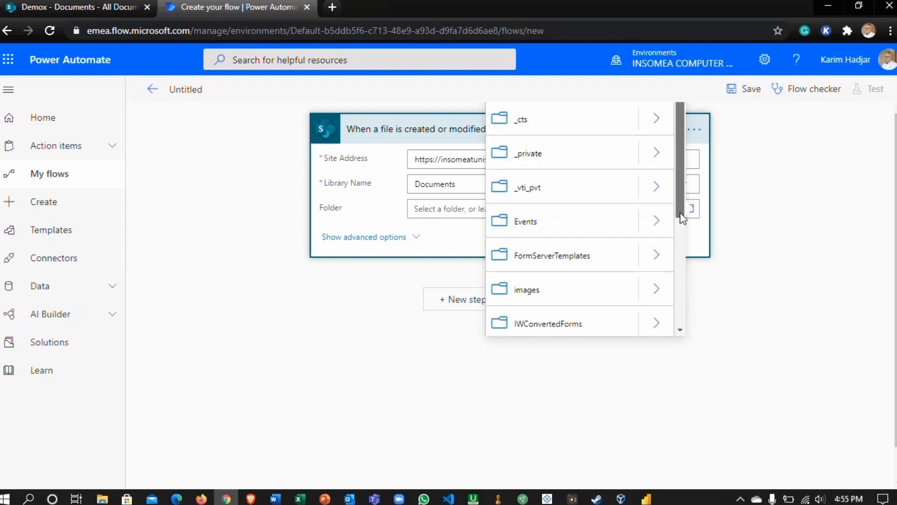
scroll(669, 256, down, 3)
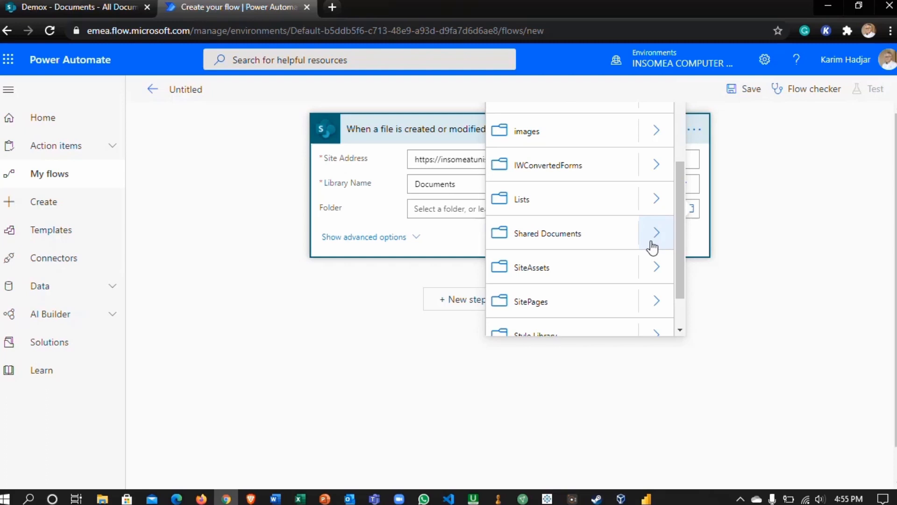
click(657, 241)
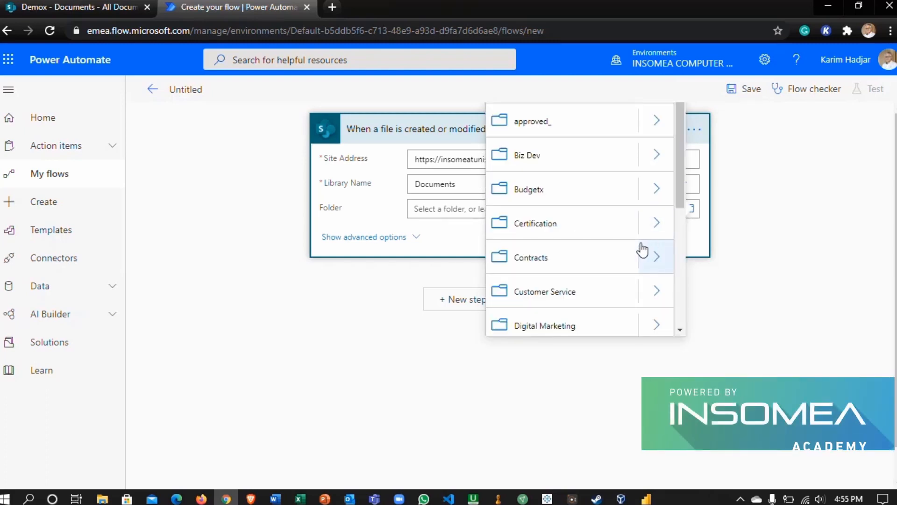
scroll(652, 252, down, 5)
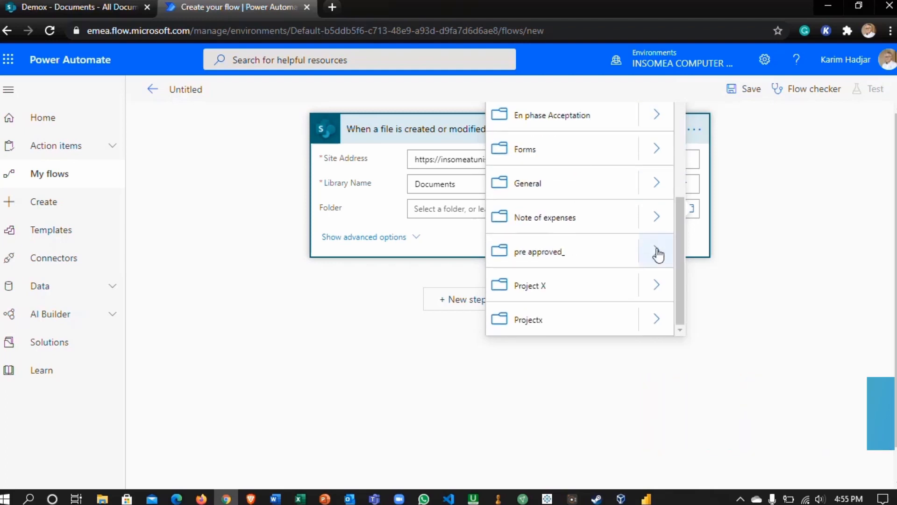
click(656, 252)
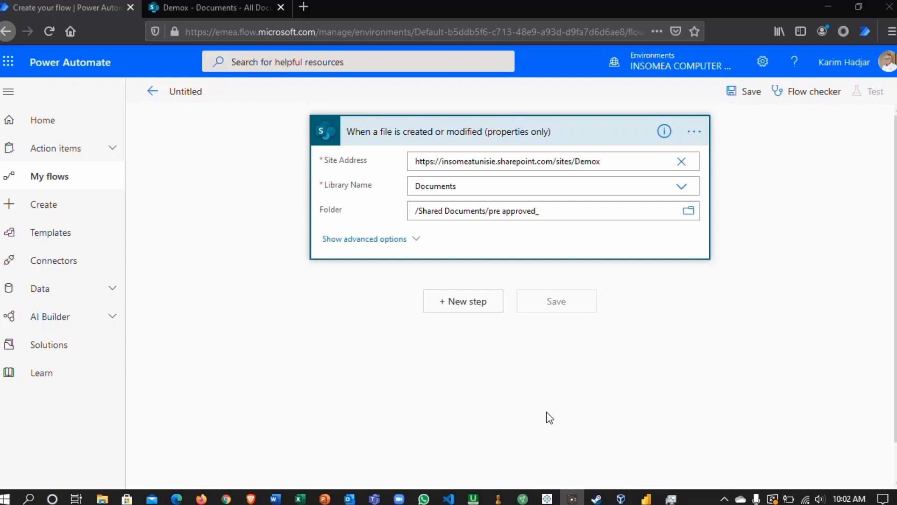
- Add a new step after the trigger using the Approvals action "Start and wait for an approval"
click(455, 308)
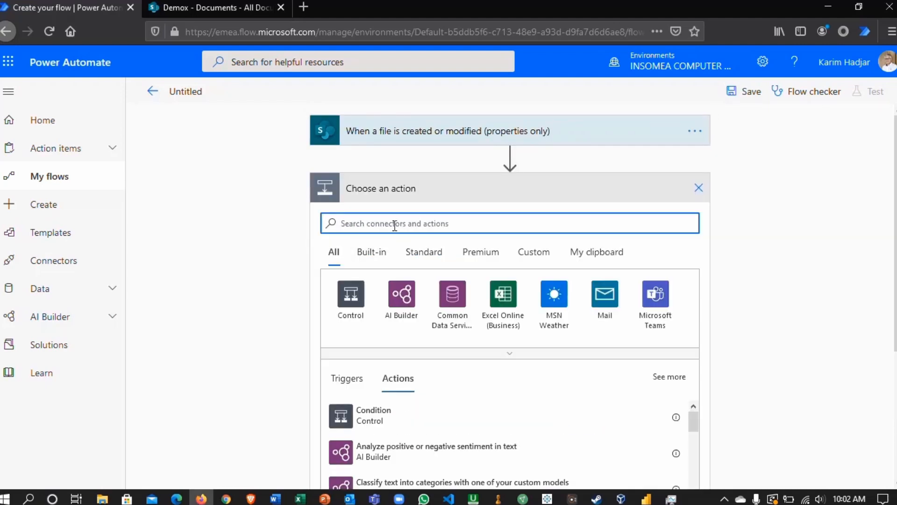
text(Appr)
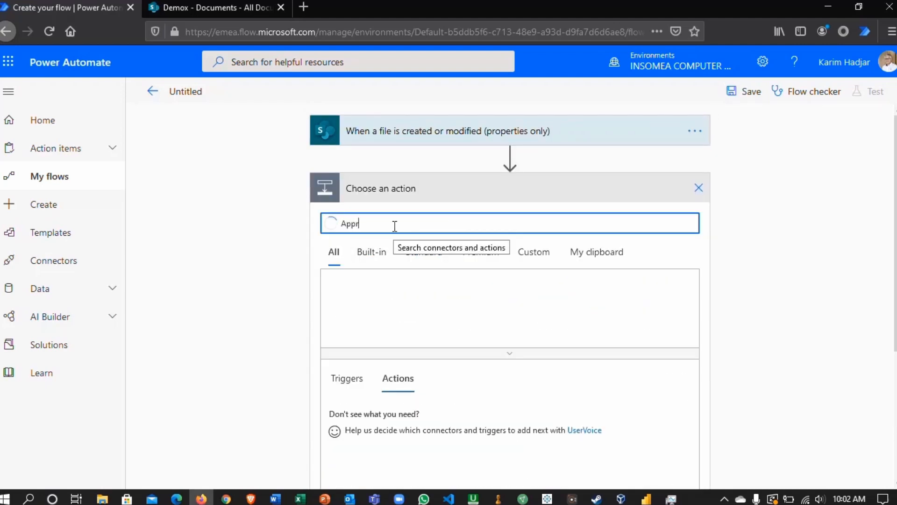
text(ovals)
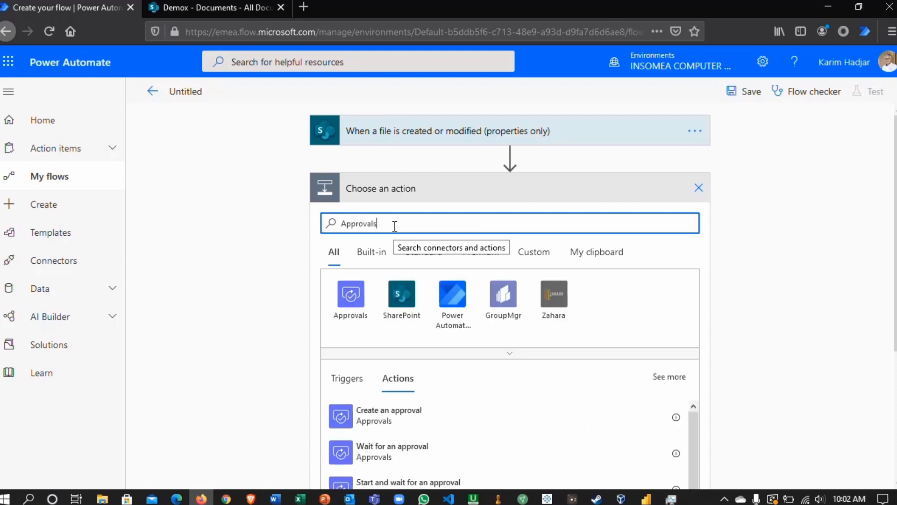
scroll(285, 310, down, 2)
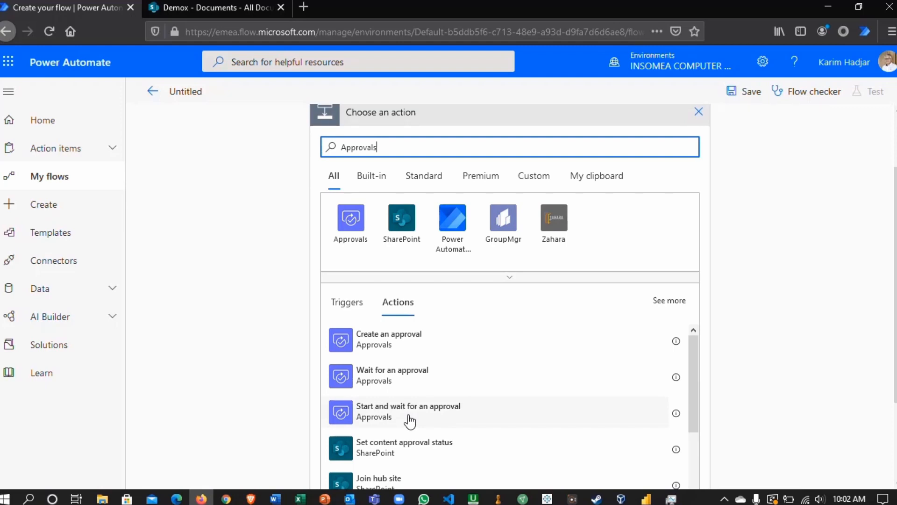
click(410, 421)
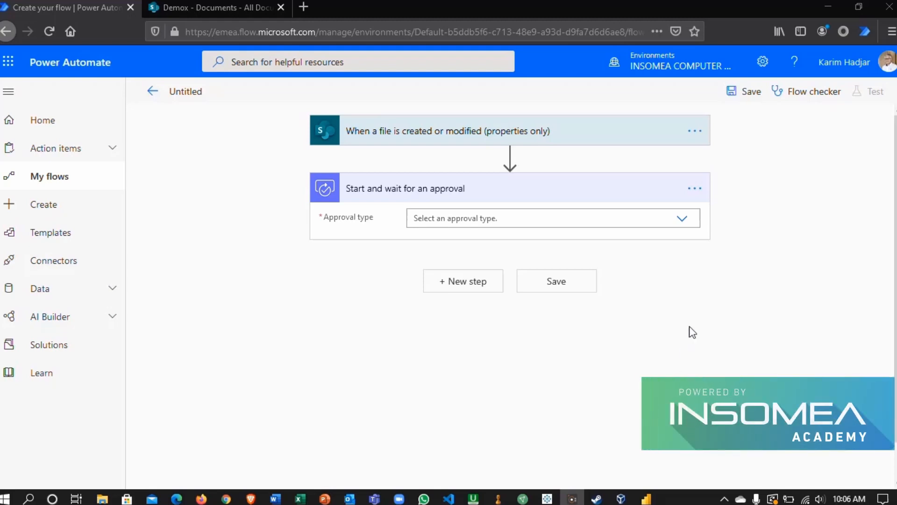
- Set the approval type to "Approve/Reject - First to respond" and title the approval "Document Approval"
click(683, 224)
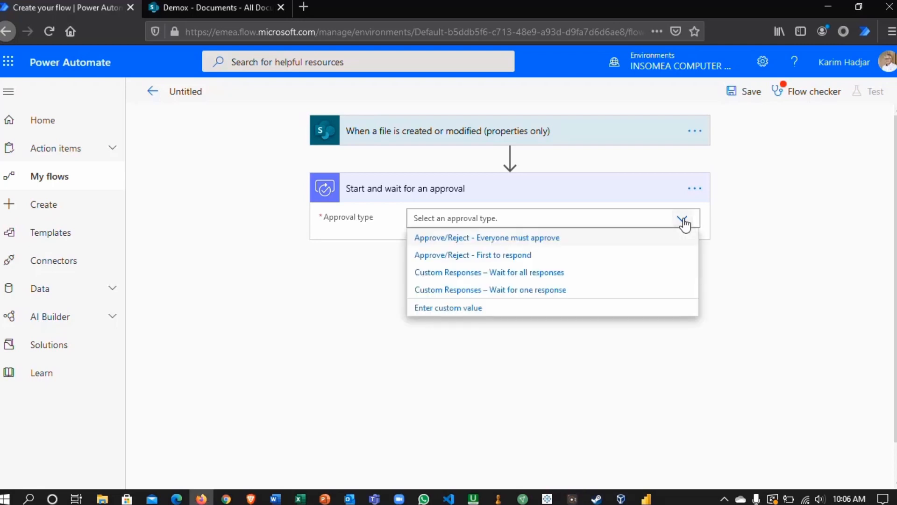
click(548, 258)
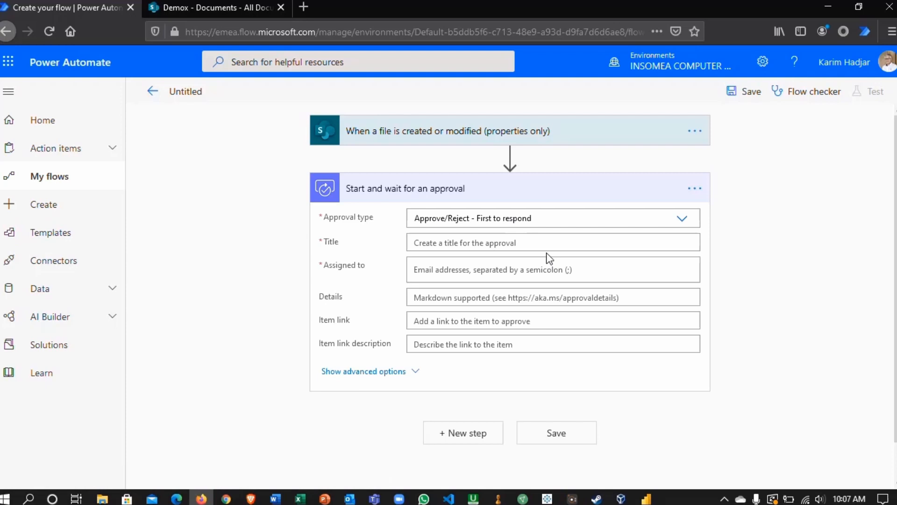
click(471, 244)
text(Do)
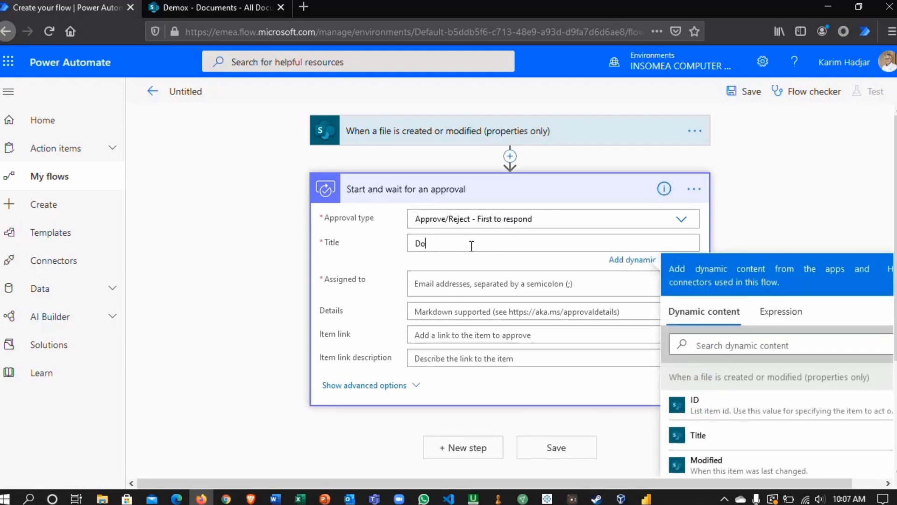
text(cument Approval)
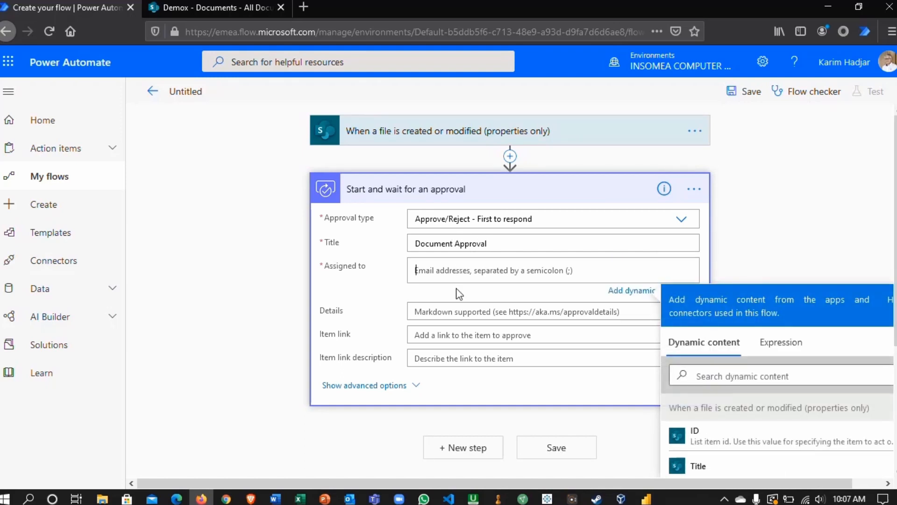
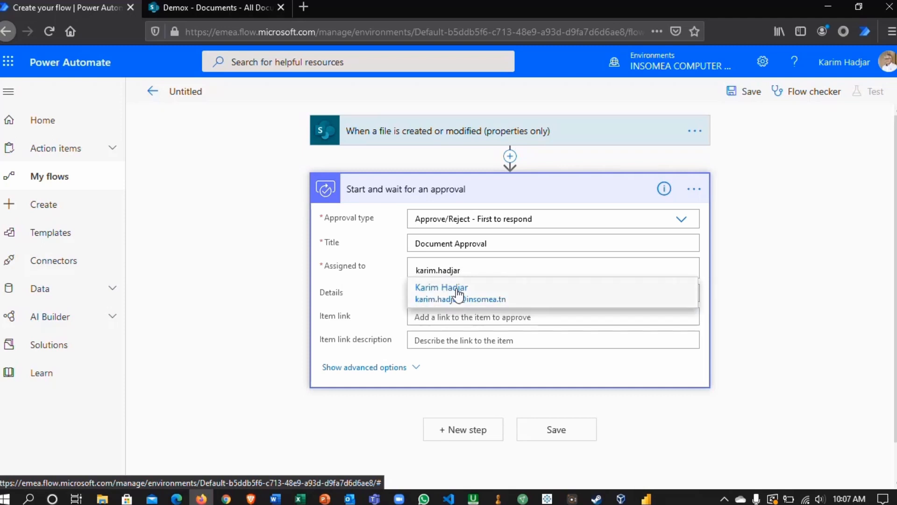
- Assign the approval to the two approvers by entering each one's e-mail name and picking the matching suggestion
click(456, 295)
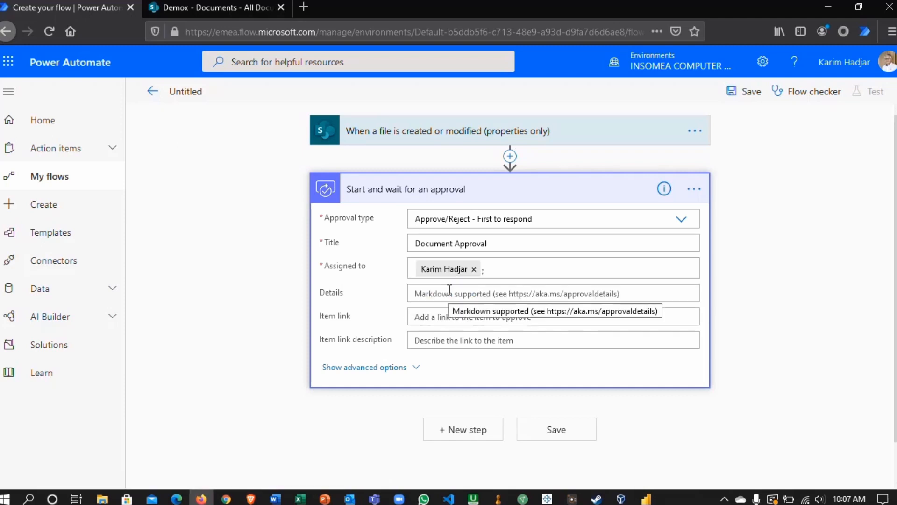
click(506, 270)
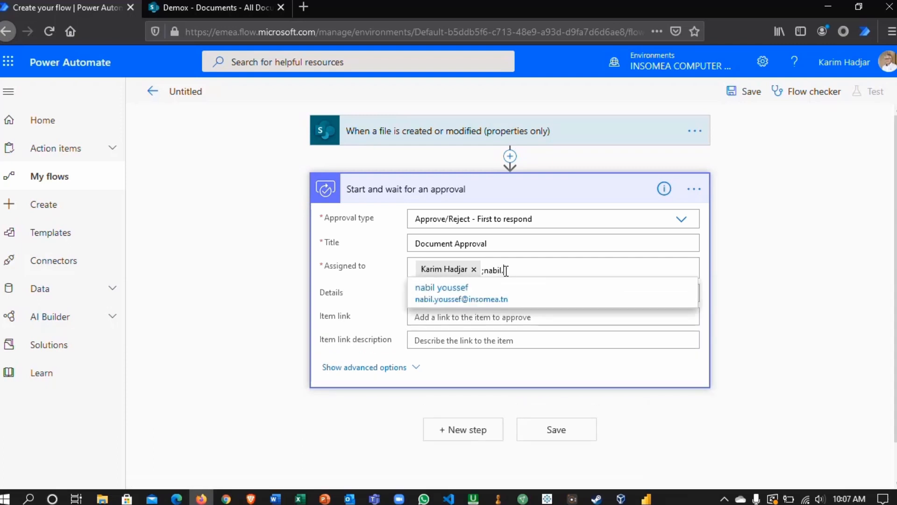
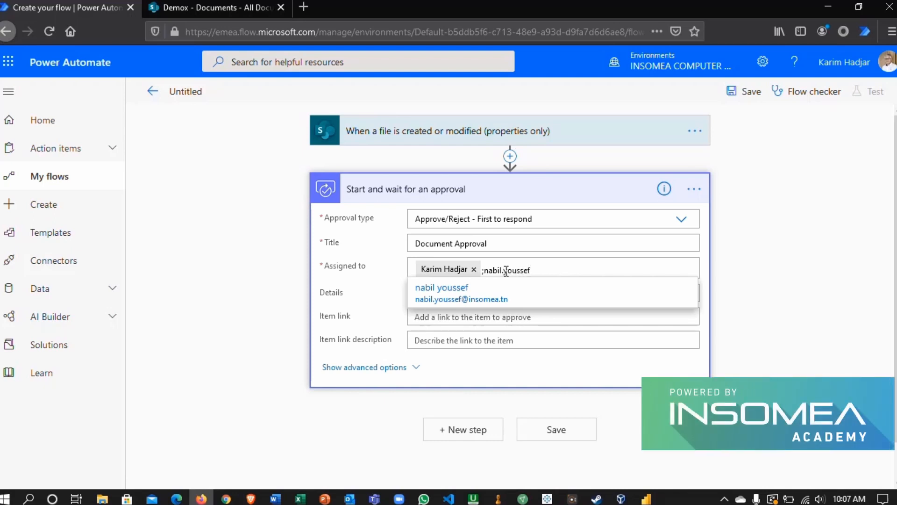
click(451, 291)
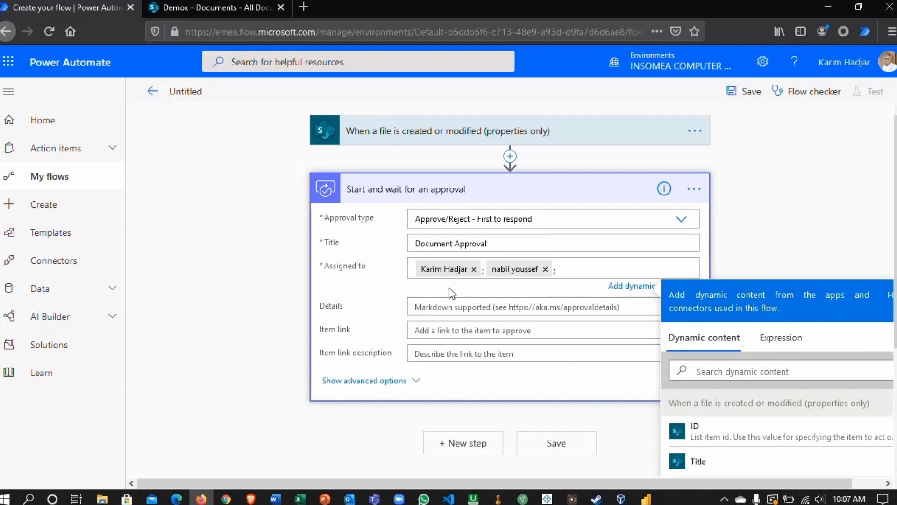
- Fill the approval's item link with the trigger's dynamic content "Link to item", found by searching for "link"
click(426, 333)
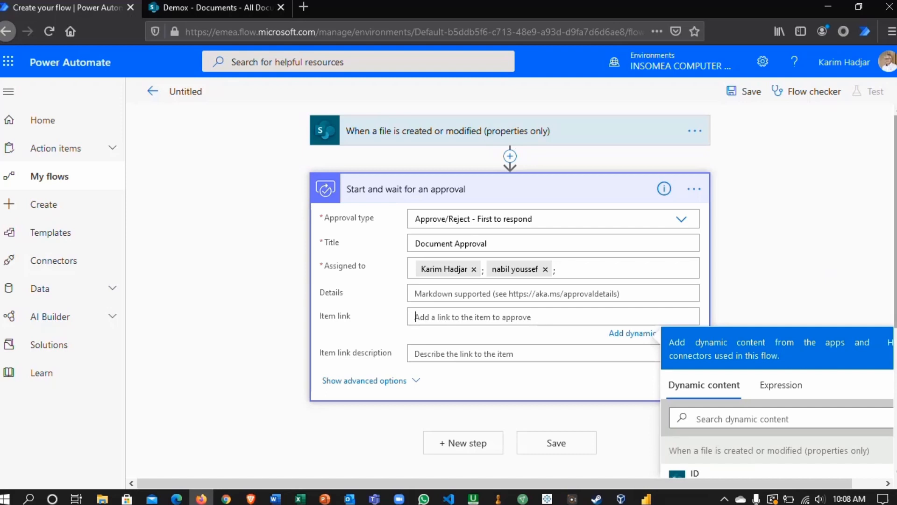
scroll(825, 253, down, 2)
scroll(601, 291, down, 3)
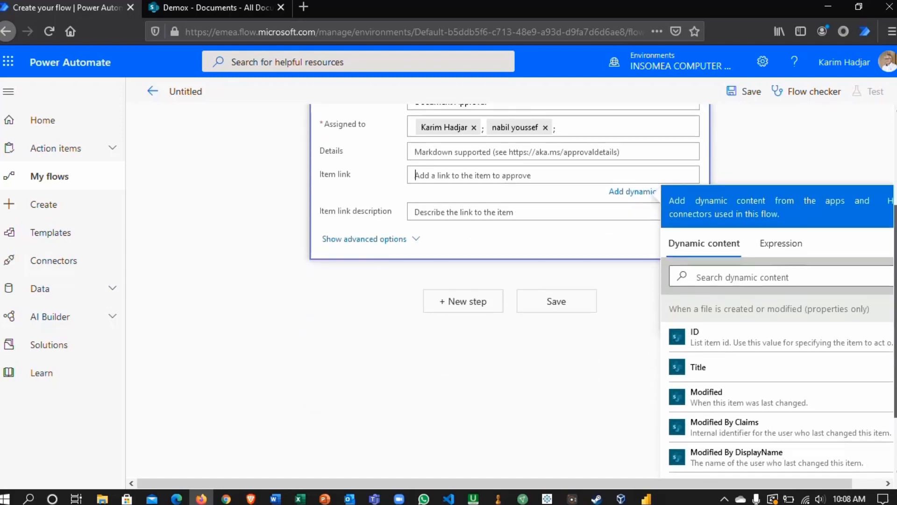
scroll(602, 290, down, 3)
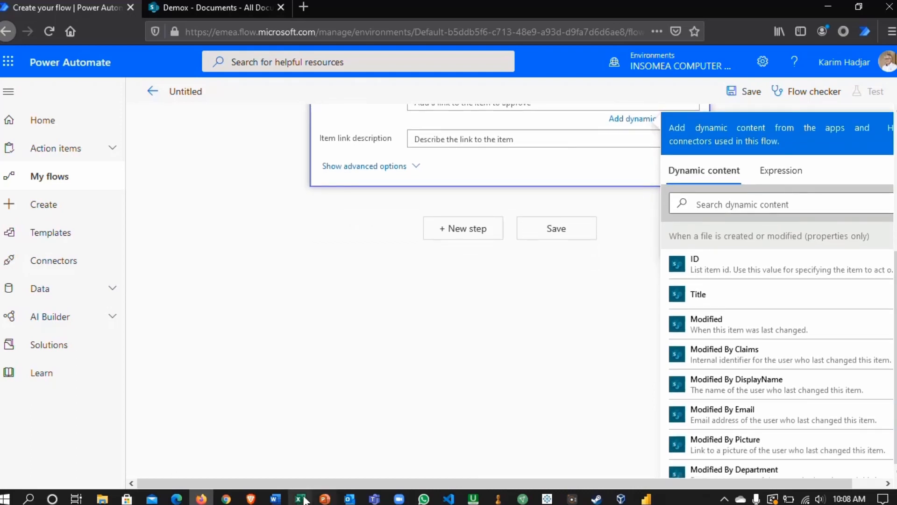
drag(308, 484, 388, 475)
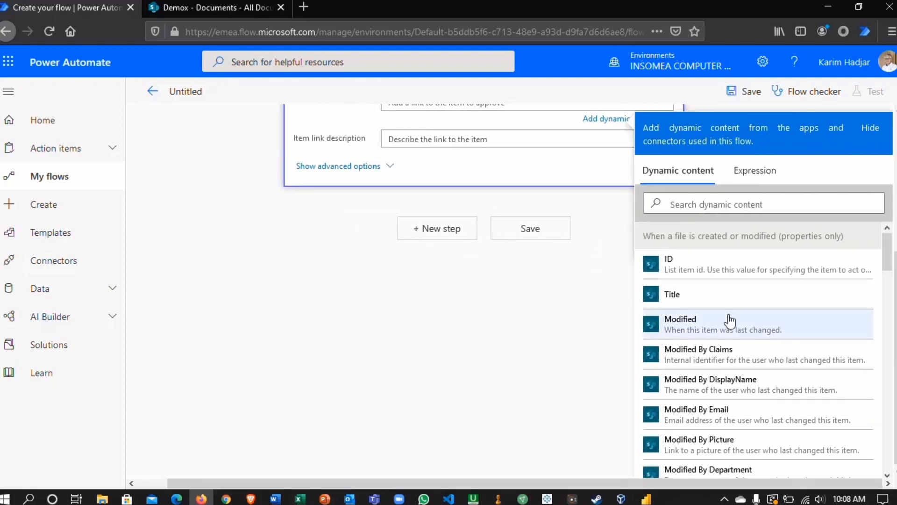
drag(885, 269, 873, 362)
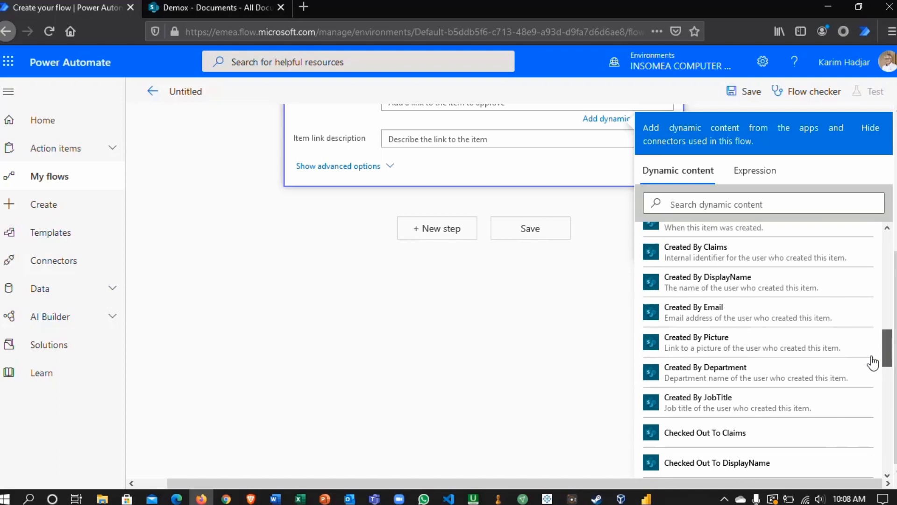
click(735, 205)
text(link)
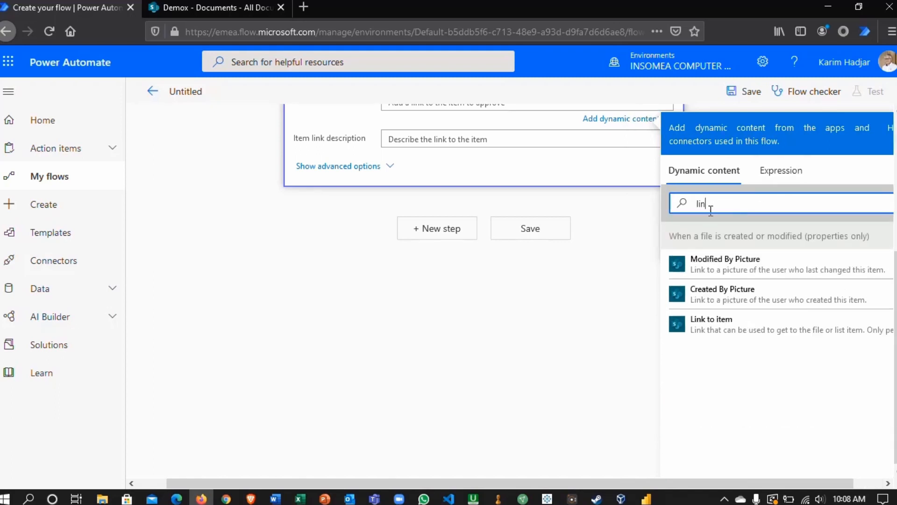
click(706, 321)
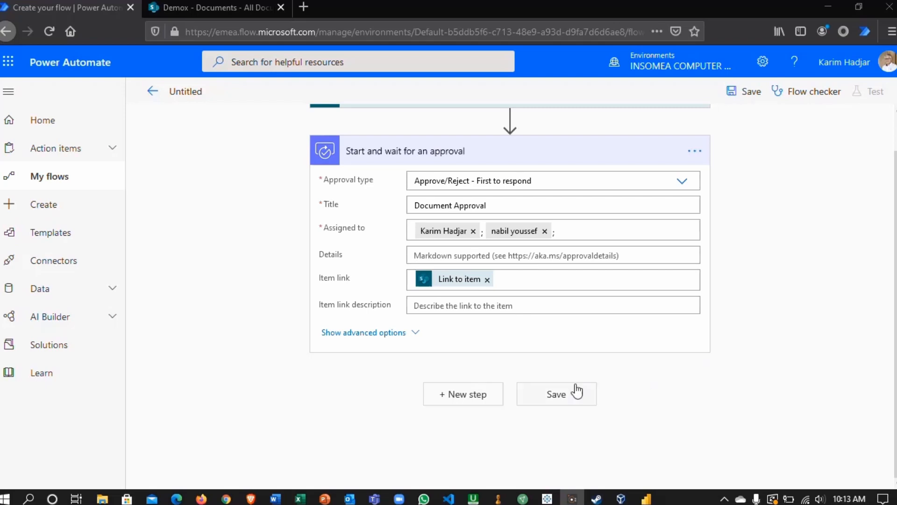
- Add a Condition after the approval that checks whether the dynamic content Outcome is equal to "Approve"
click(468, 395)
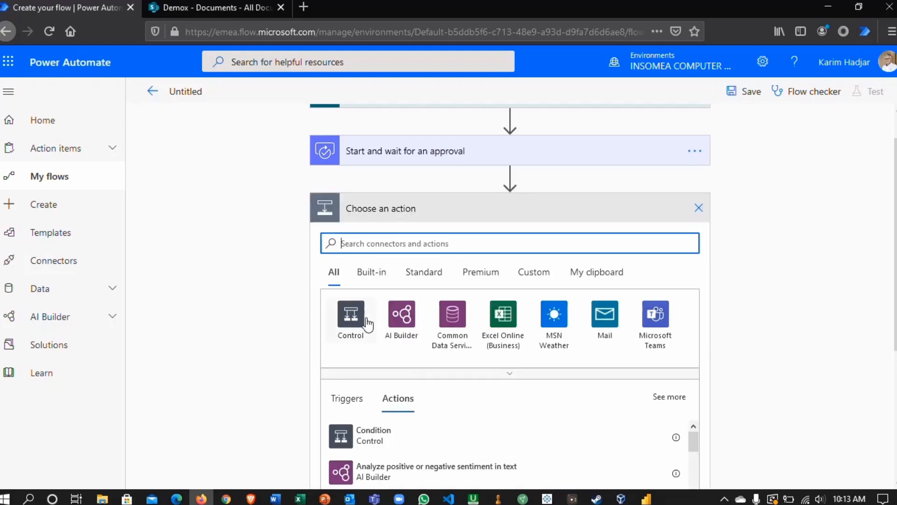
click(364, 437)
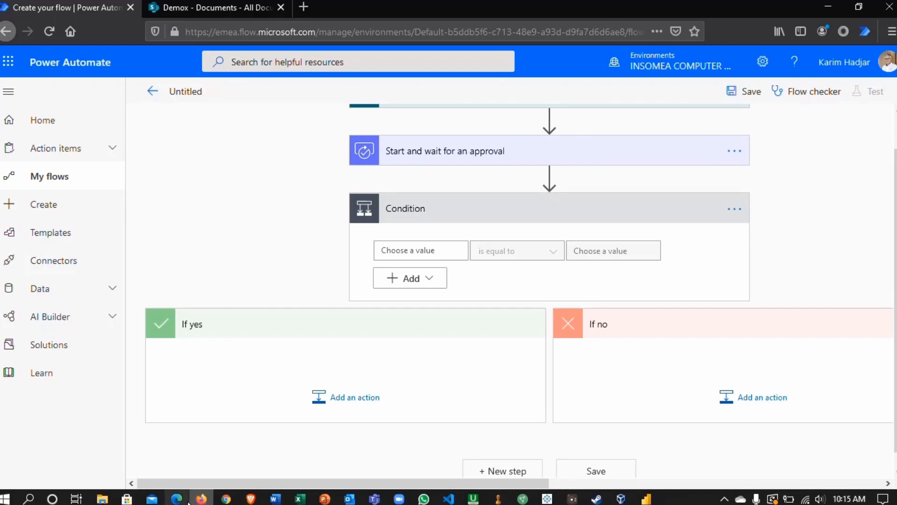
click(393, 251)
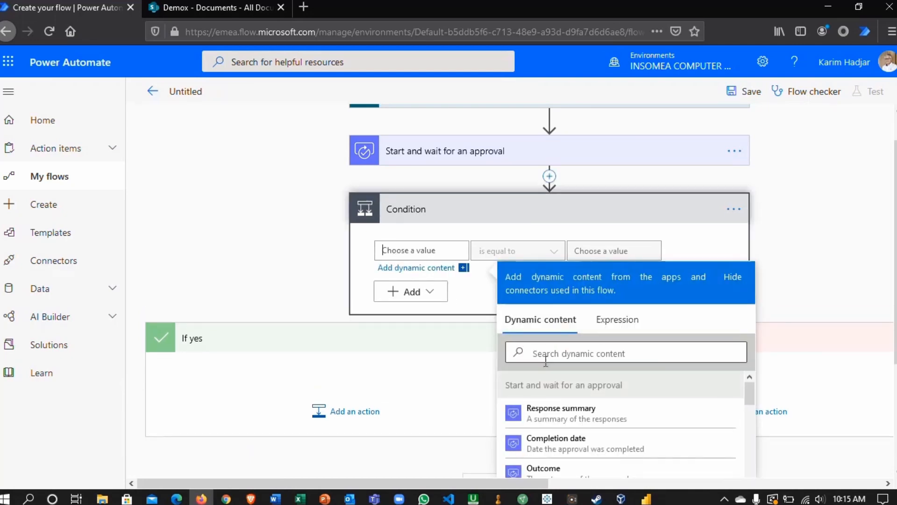
scroll(580, 411, down, 2)
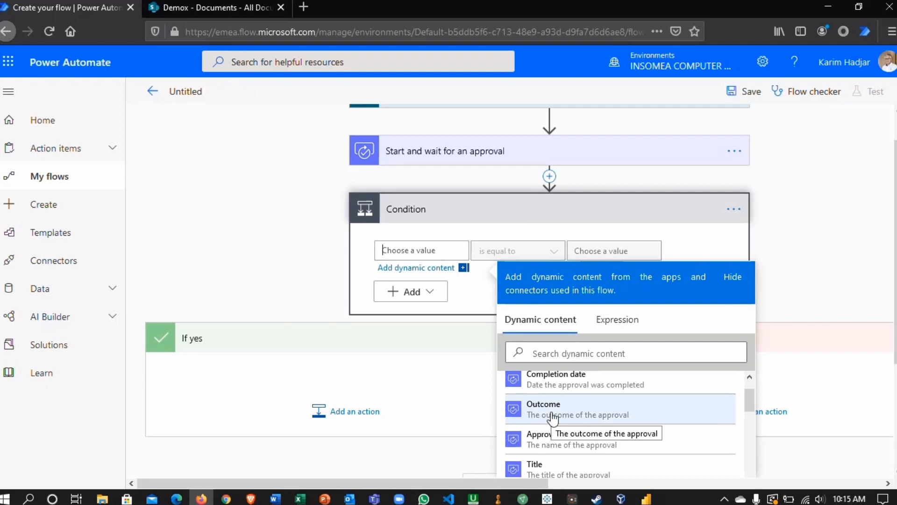
click(553, 418)
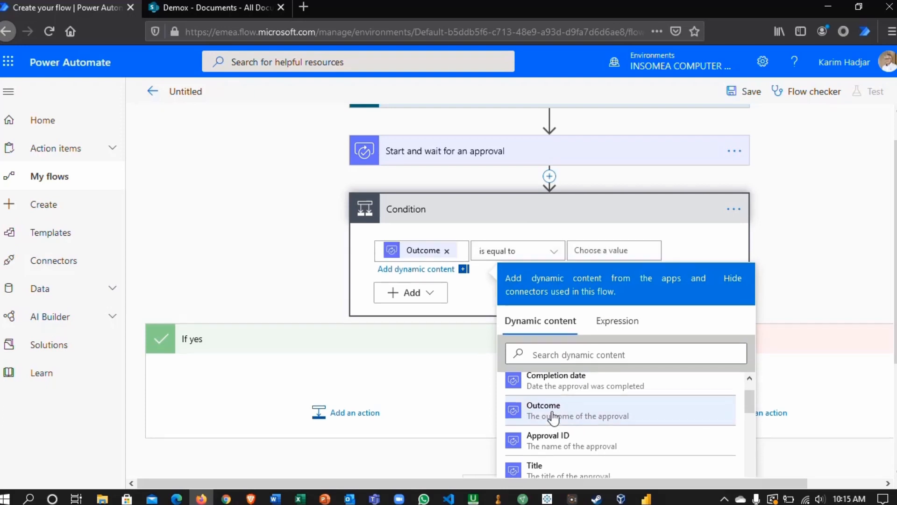
click(626, 248)
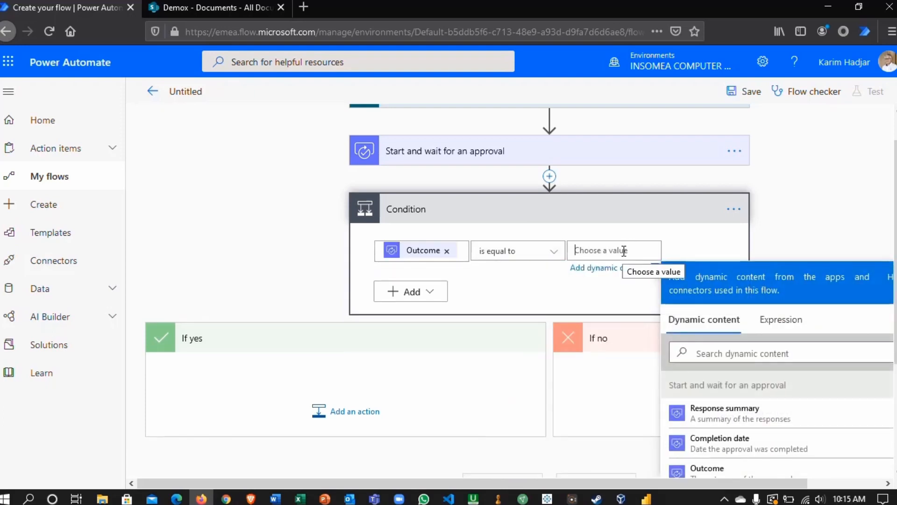
text(Approv)
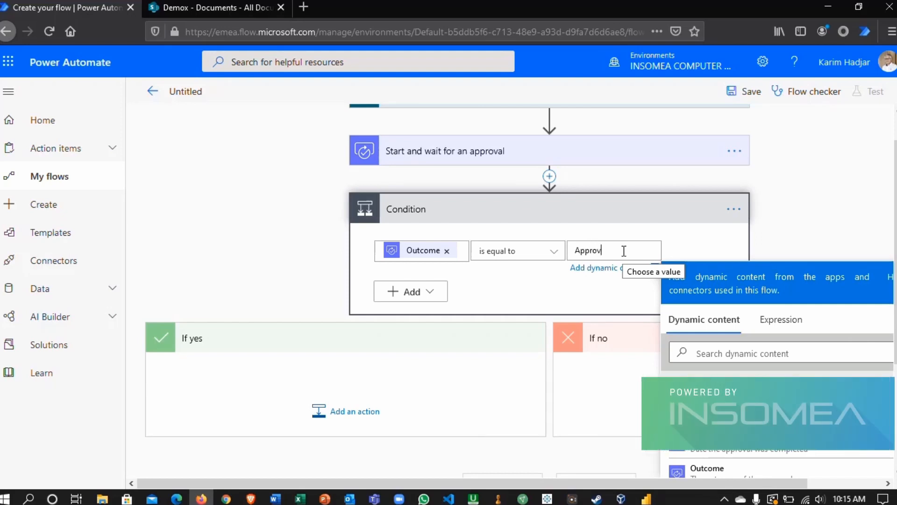
text(e)
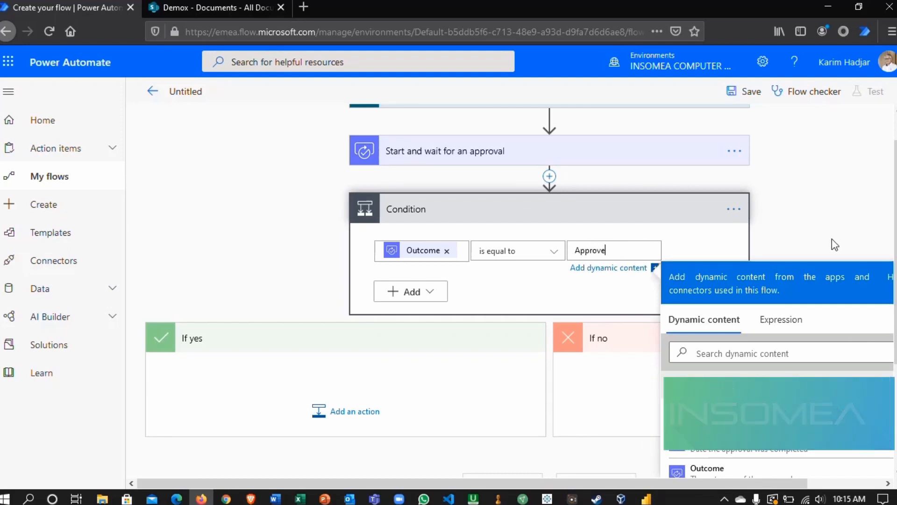
scroll(895, 247, down, 1)
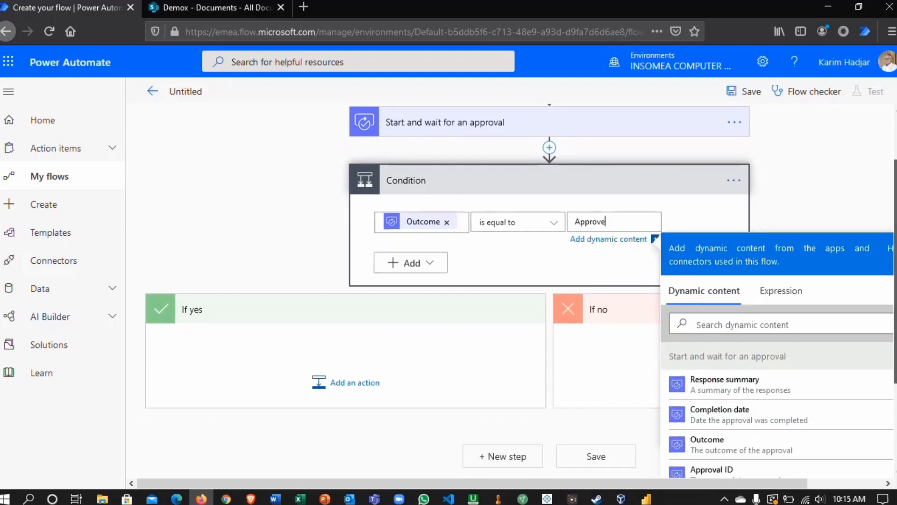
scroll(521, 290, down, 3)
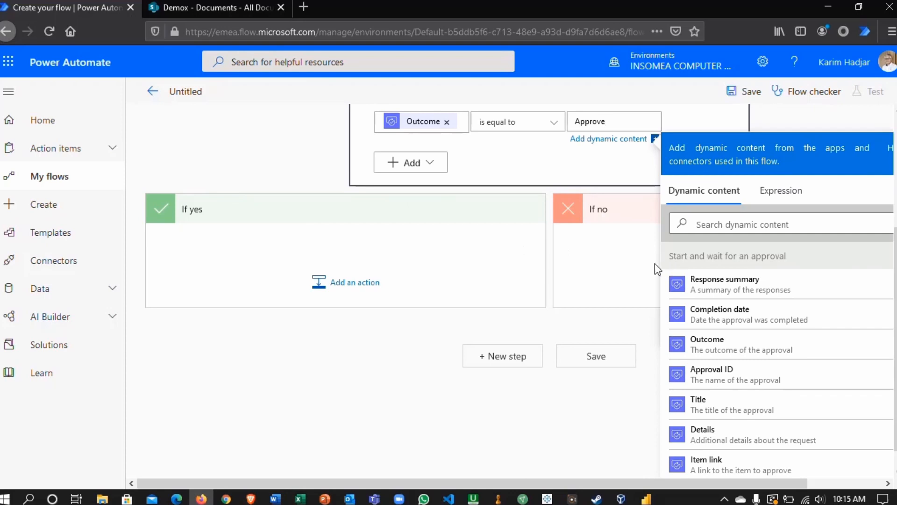
- Add the Office 365 Outlook action "Send an email (V2)" to the condition's If yes branch, searching for "Outlook"
click(346, 286)
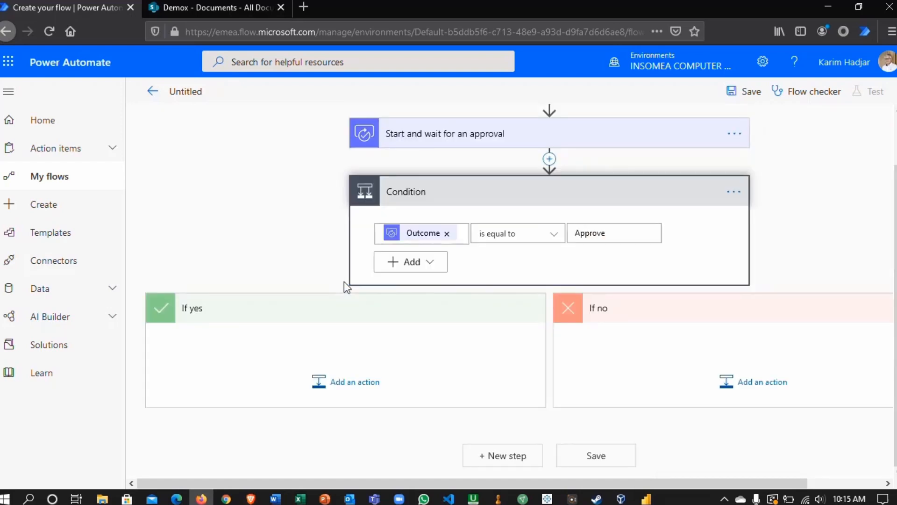
click(327, 381)
scroll(305, 318, down, 2)
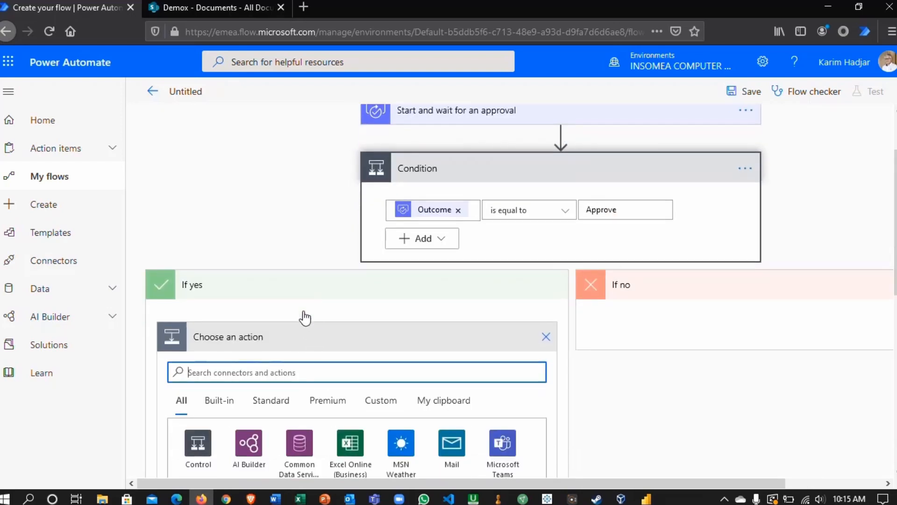
scroll(305, 318, down, 4)
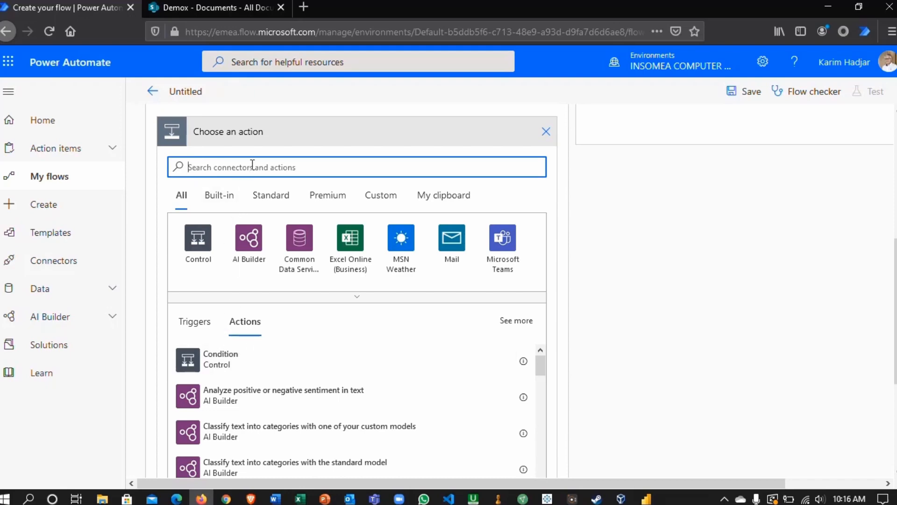
text(Out)
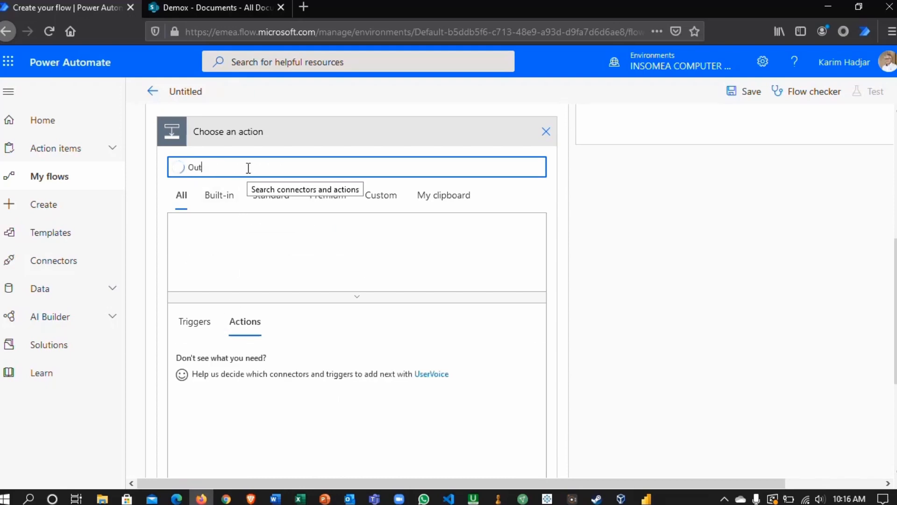
text(look)
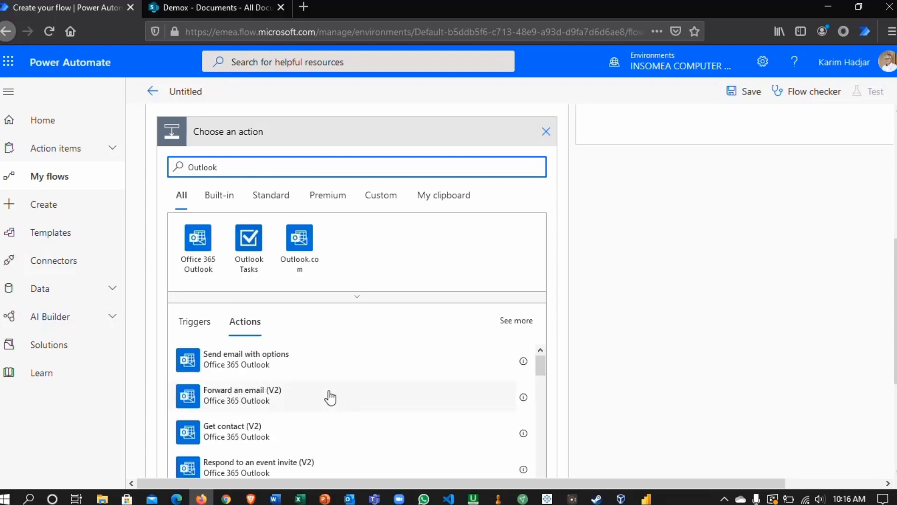
click(198, 237)
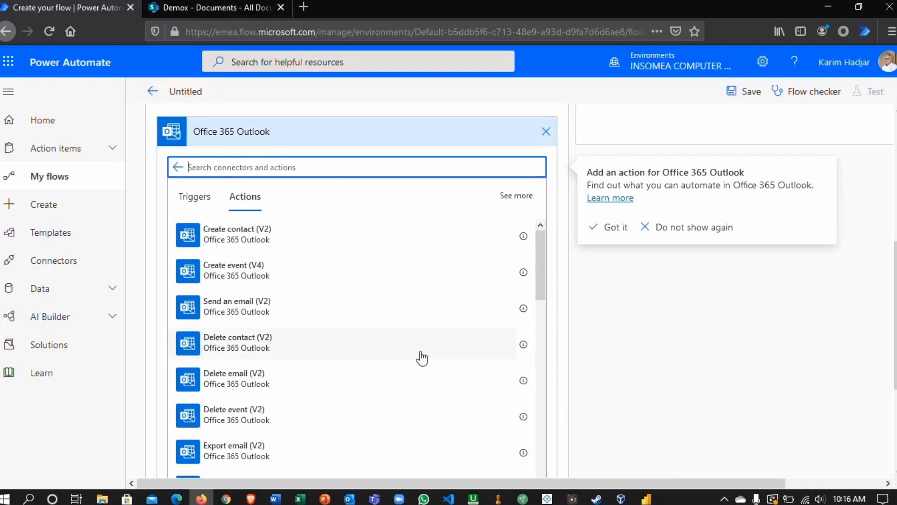
click(288, 313)
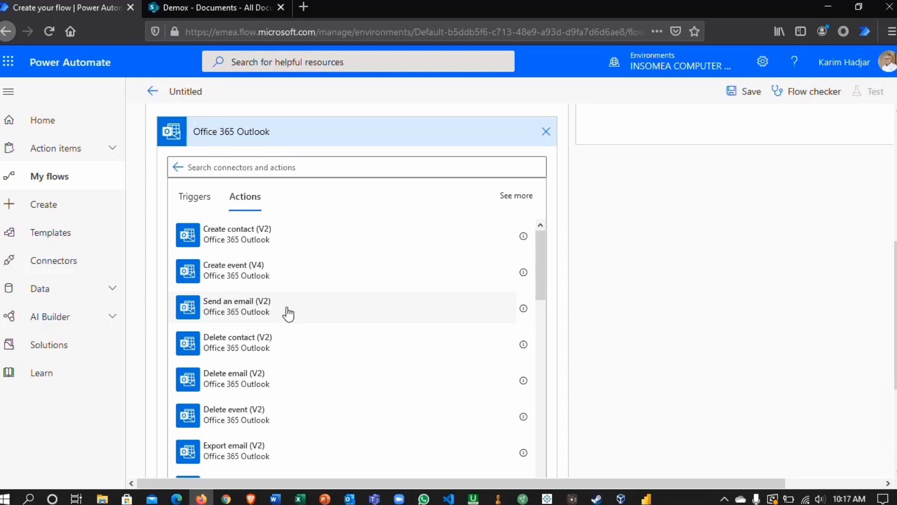
click(288, 313)
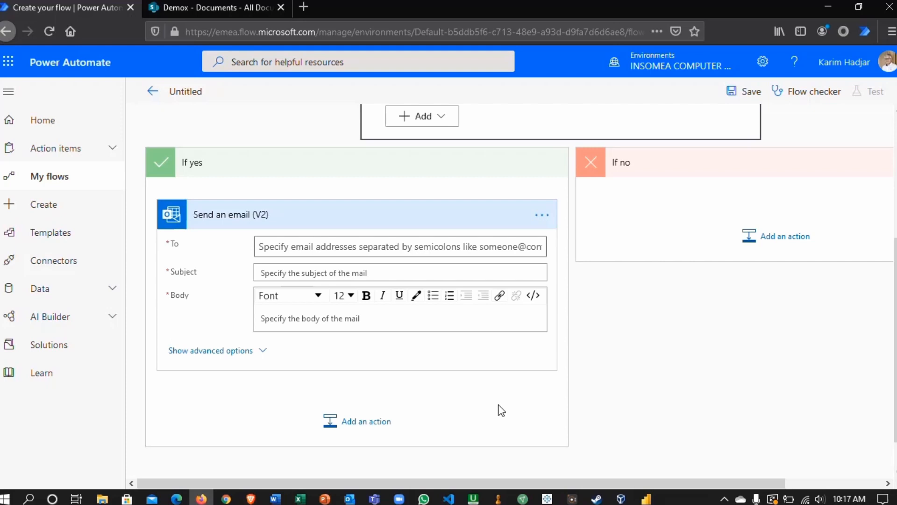
- Copy the If yes branch's "Send an email (V2)" action to the clipboard and add the copy to the If no branch
mouse_move(372, 483)
mouse_down()
mouse_move(410, 482)
mouse_move(376, 480)
mouse_up()
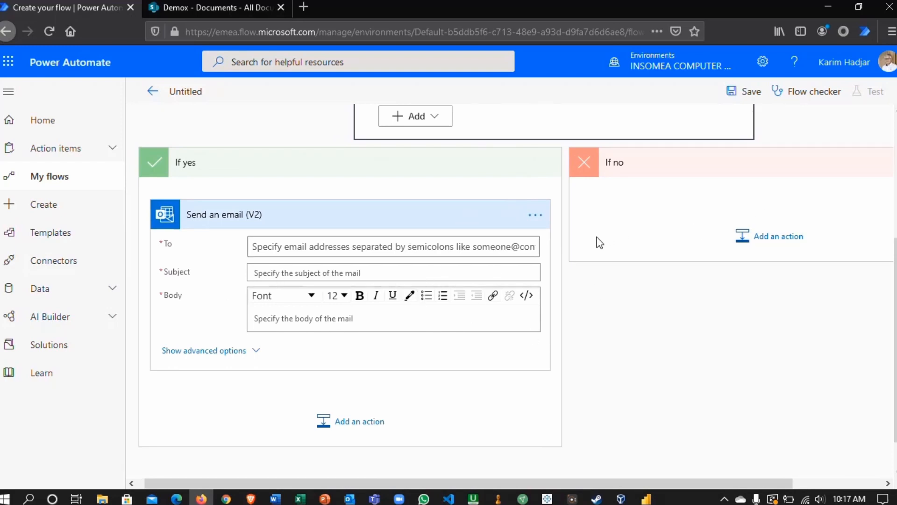
click(535, 220)
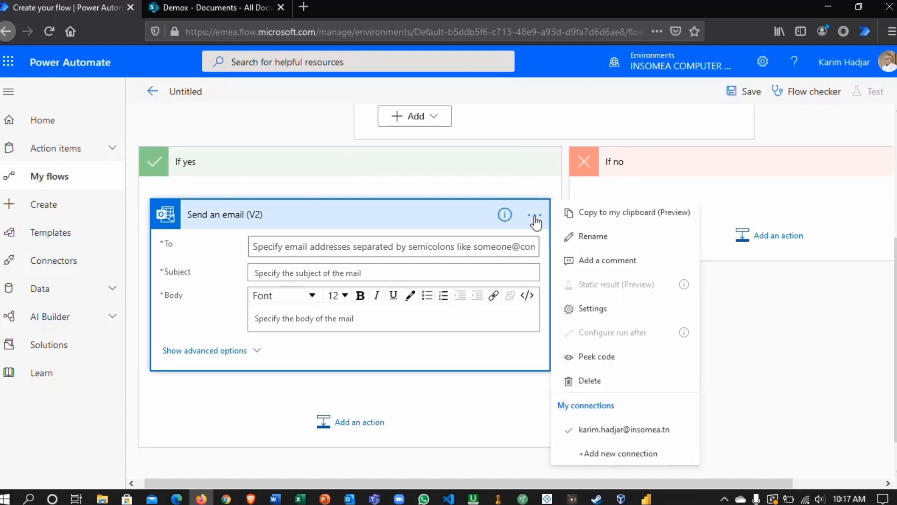
click(601, 216)
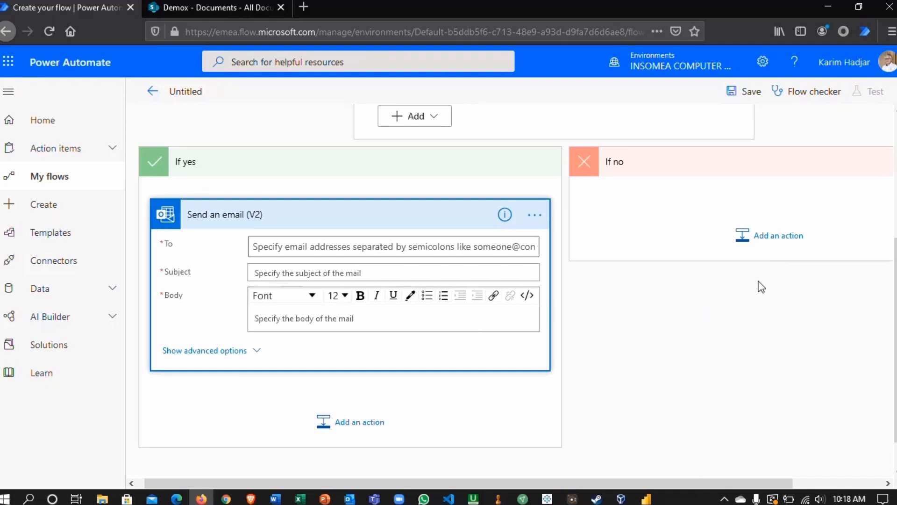
click(776, 242)
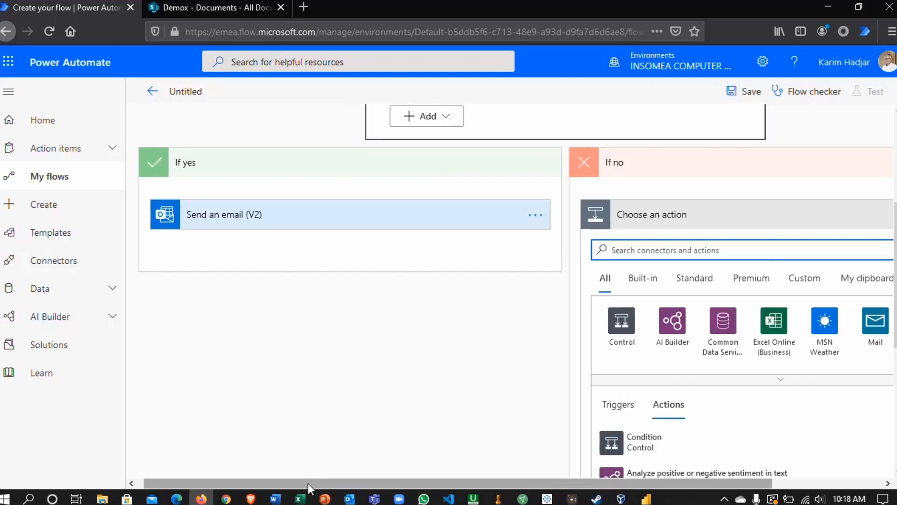
drag(304, 483, 423, 474)
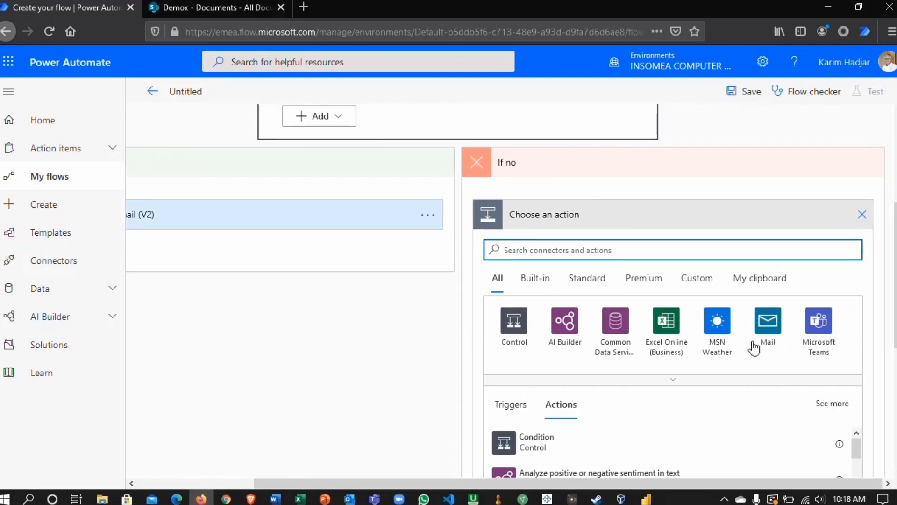
click(776, 281)
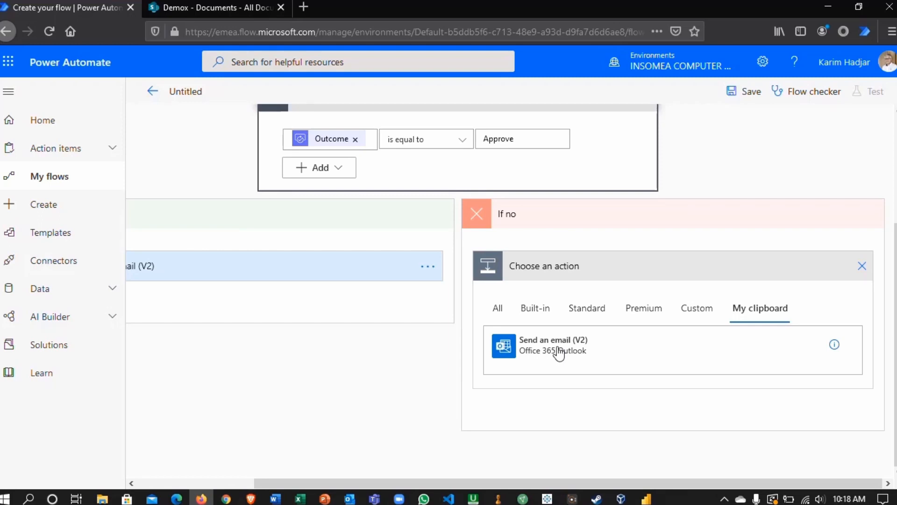
click(558, 354)
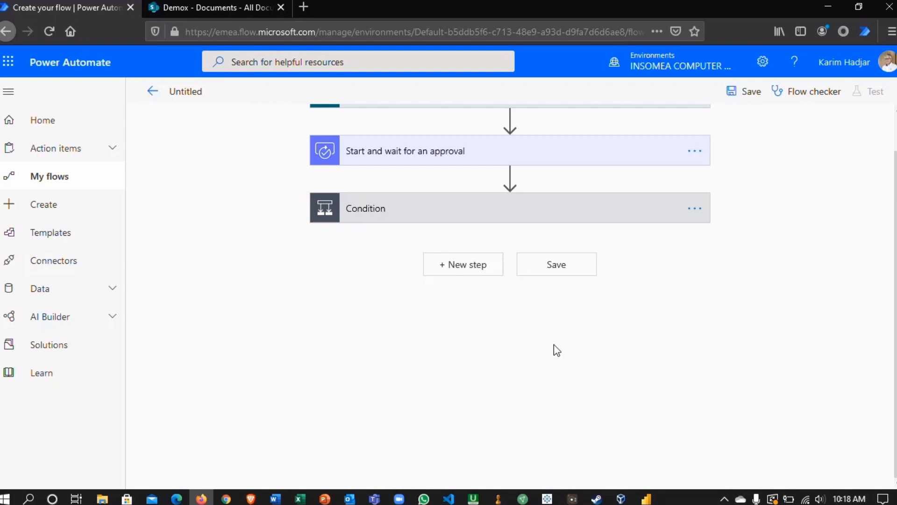
- Expand the Condition and address the If yes branch's e-mail to the trigger's dynamic content "Modified By Email"
click(507, 216)
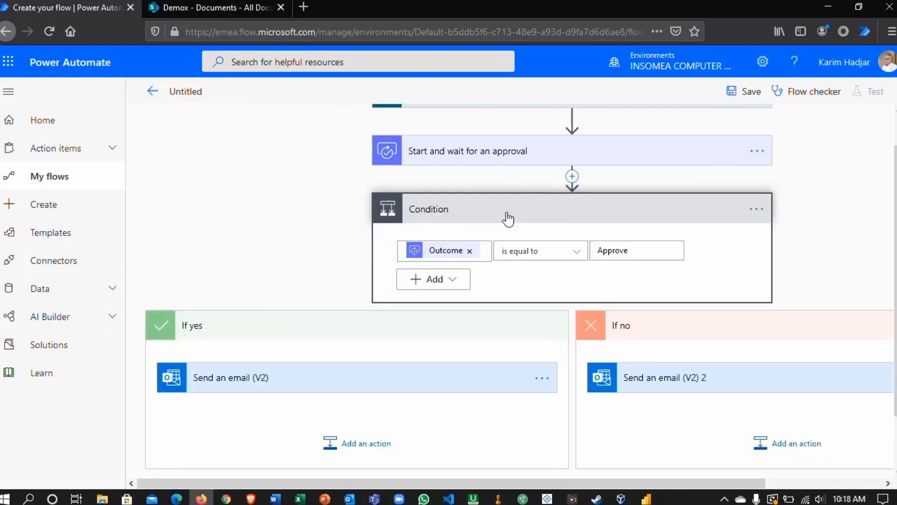
scroll(767, 357, down, 1)
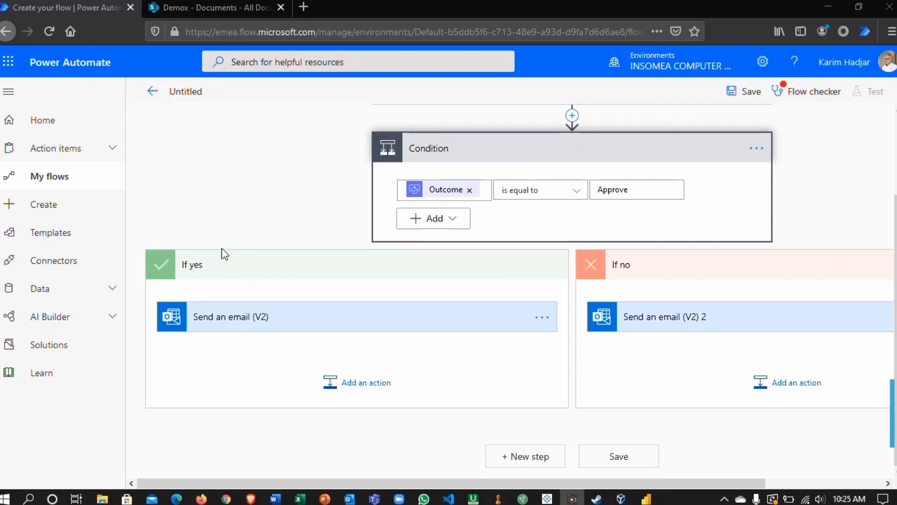
click(367, 318)
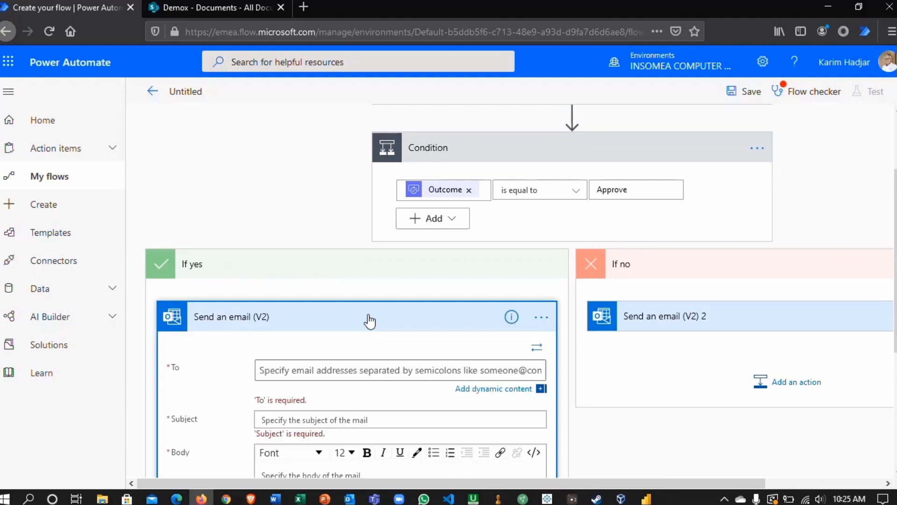
click(306, 366)
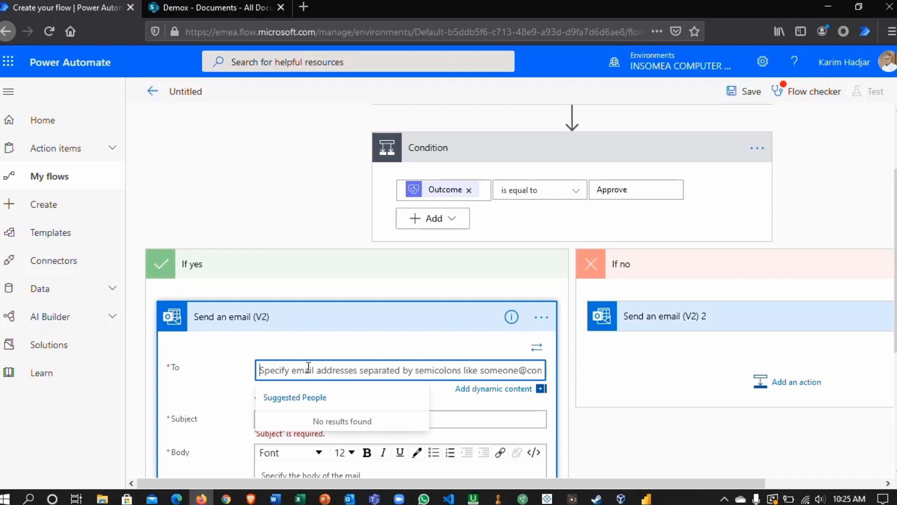
scroll(641, 387, down, 3)
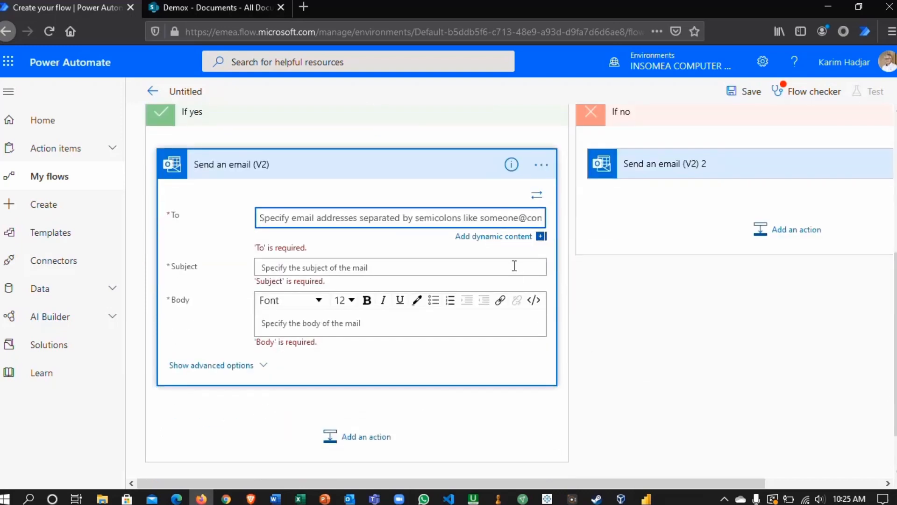
scroll(509, 267, down, 1)
click(490, 183)
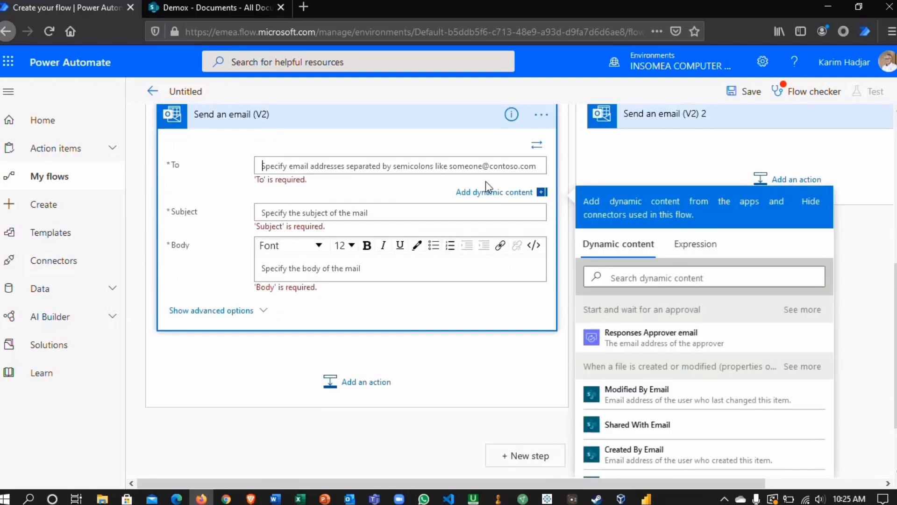
click(675, 399)
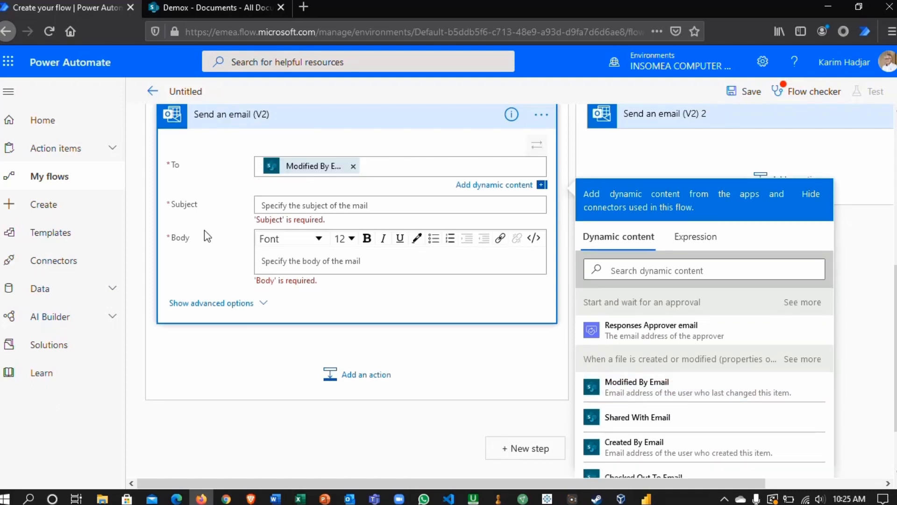
- Enter "Your document is approved and moved to the approved folder" as the subject of the If yes e-mail
click(314, 207)
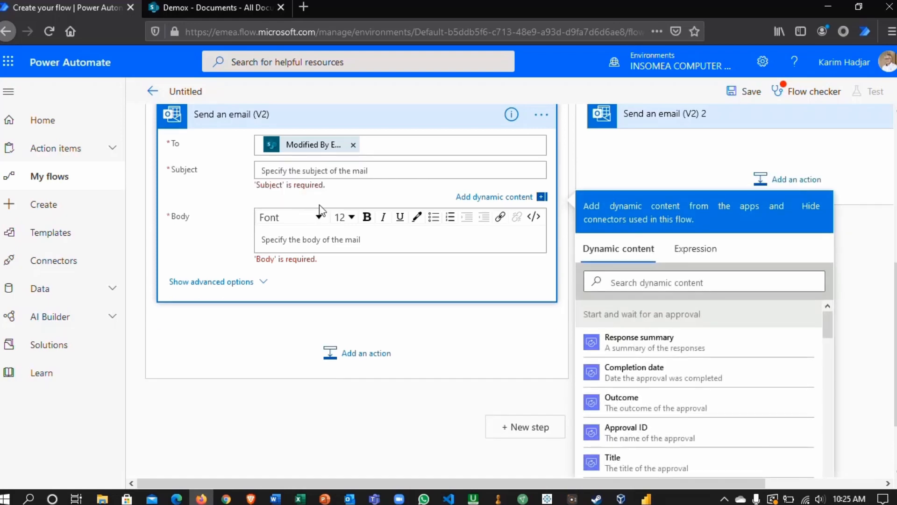
text(Your document)
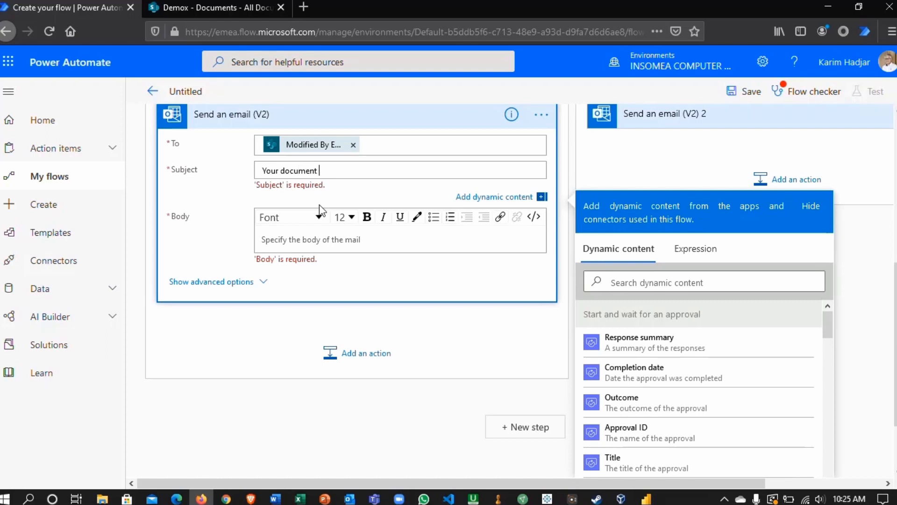
text( is approved and moved t)
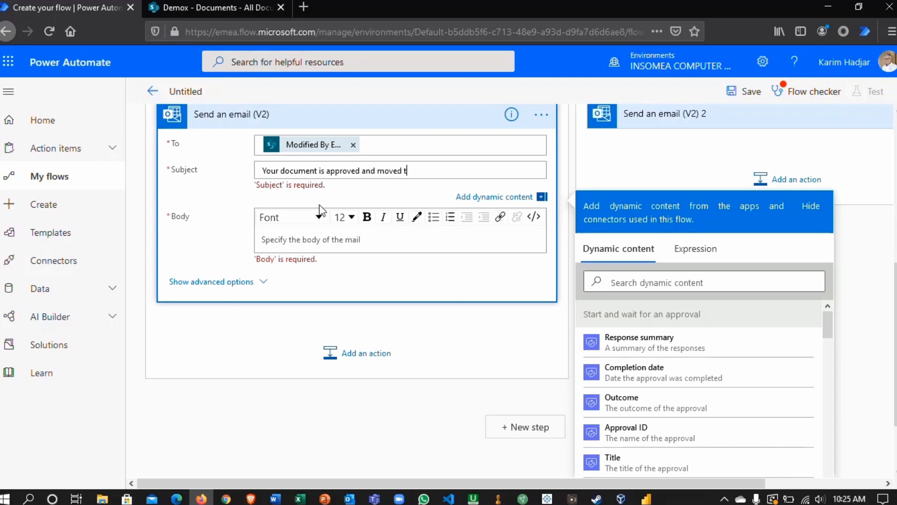
text(o the approved folder)
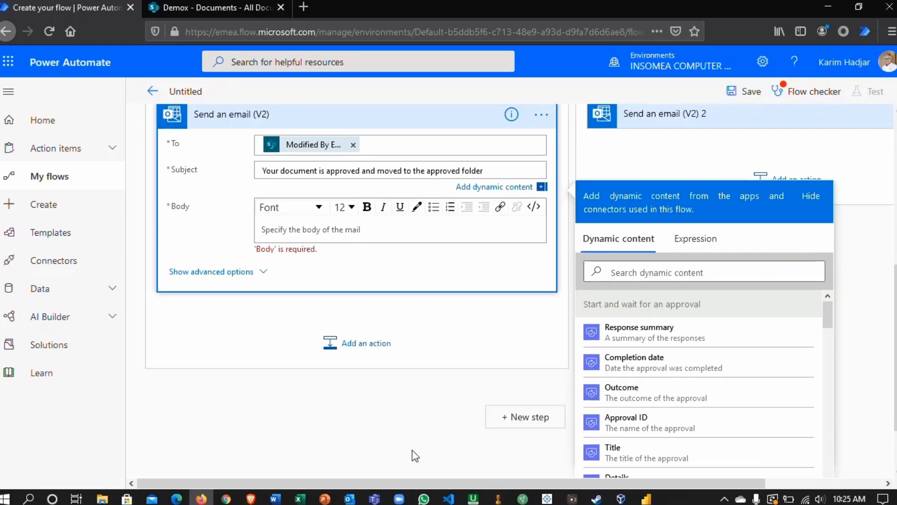
click(723, 499)
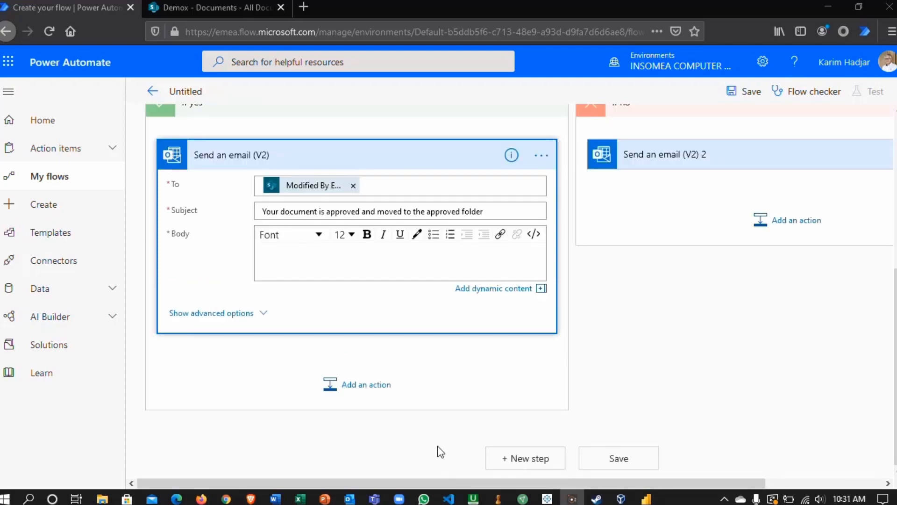
- Start the e-mail body with "Filename: " followed by the trigger's dynamic content "Name", found by searching for "Filename"
click(321, 255)
text(Filename:)
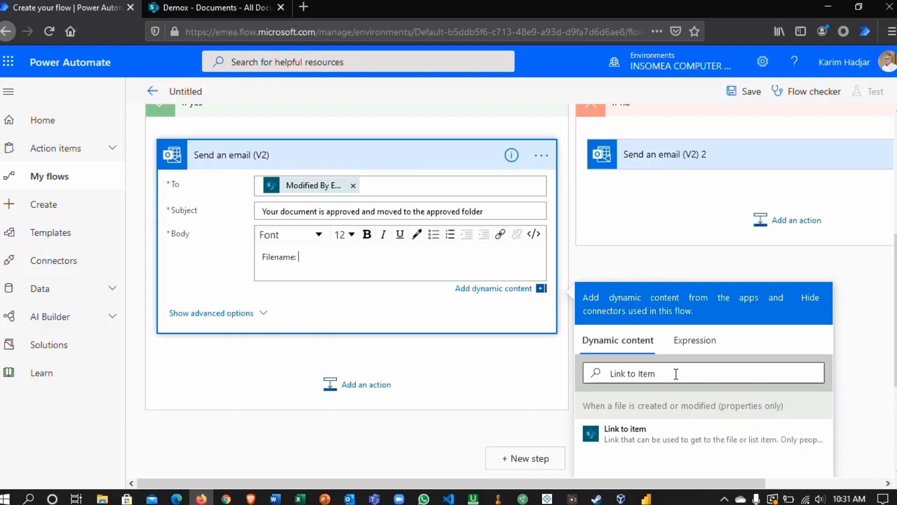
click(487, 293)
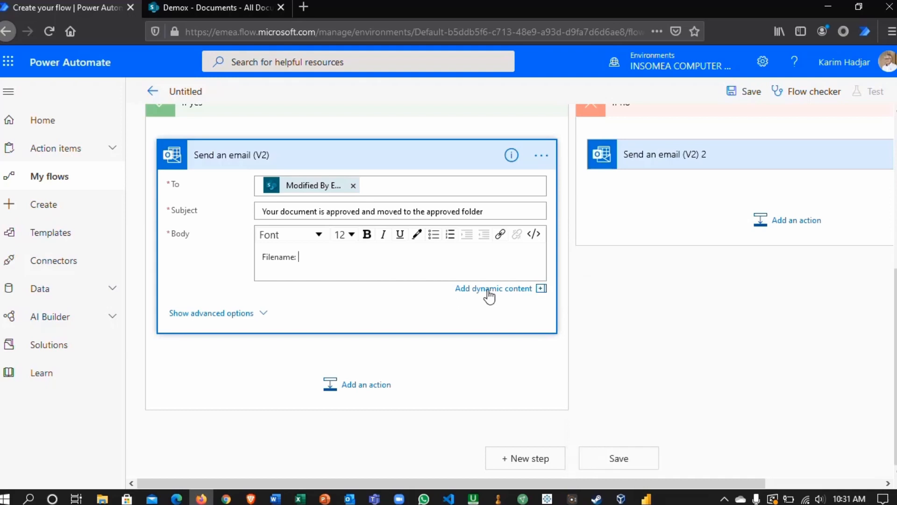
click(618, 372)
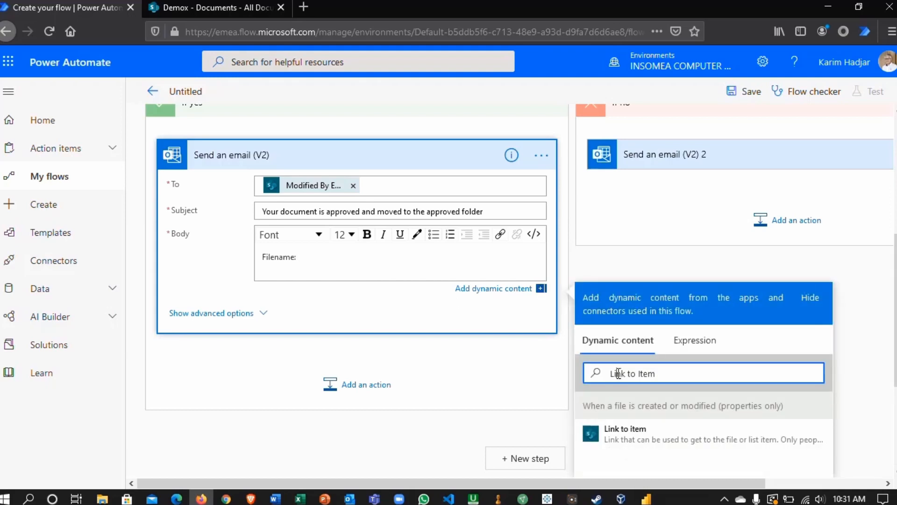
drag(657, 373, 548, 374)
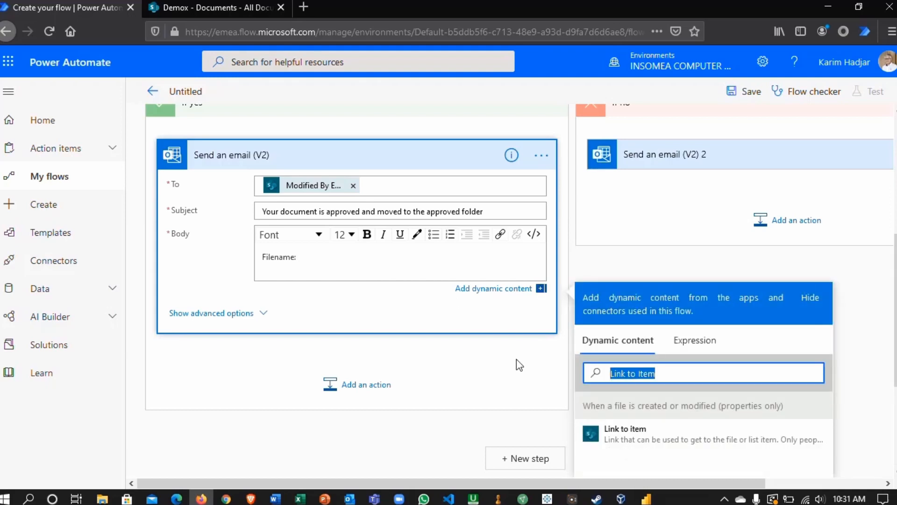
key(BackSpace)
text(Filename)
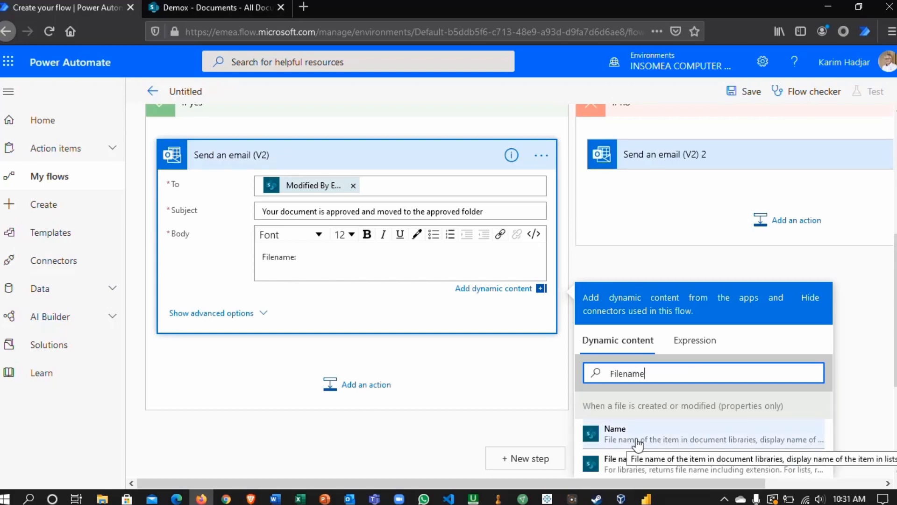
click(638, 442)
- Add a second body line "Link:" followed by the dynamic content "Link to item", found by searching for that name
key(Return)
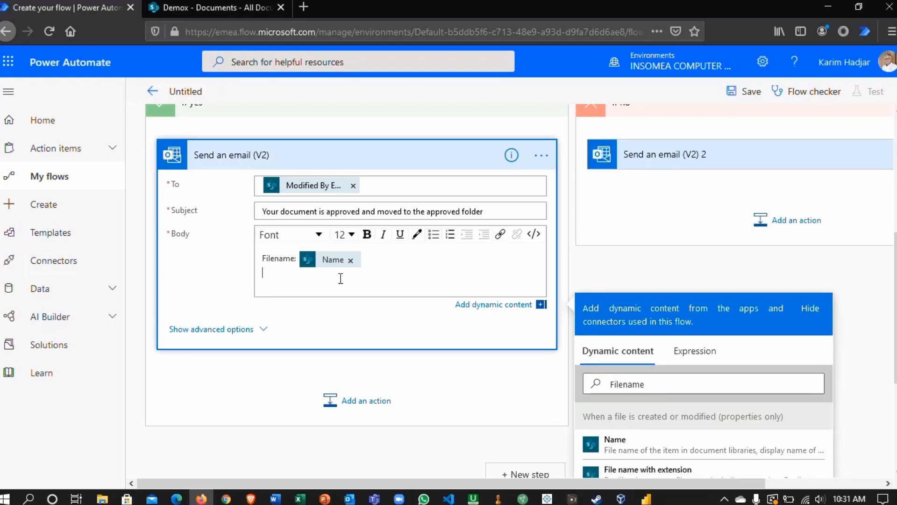
text(nk:)
click(629, 384)
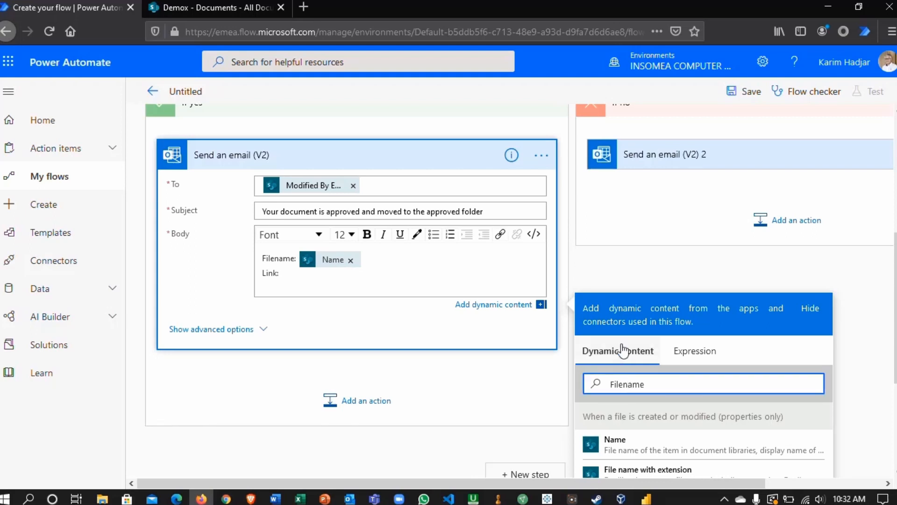
drag(658, 383, 566, 379)
text(Li)
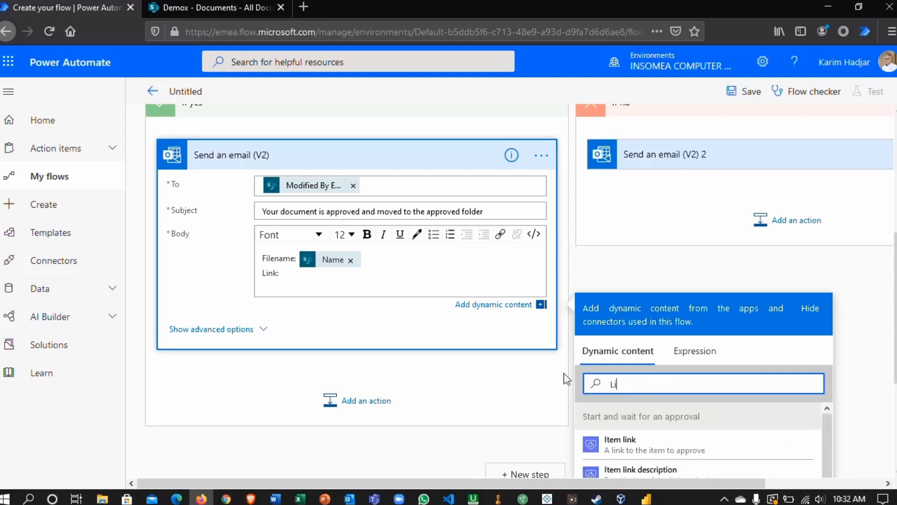
text(nk to item)
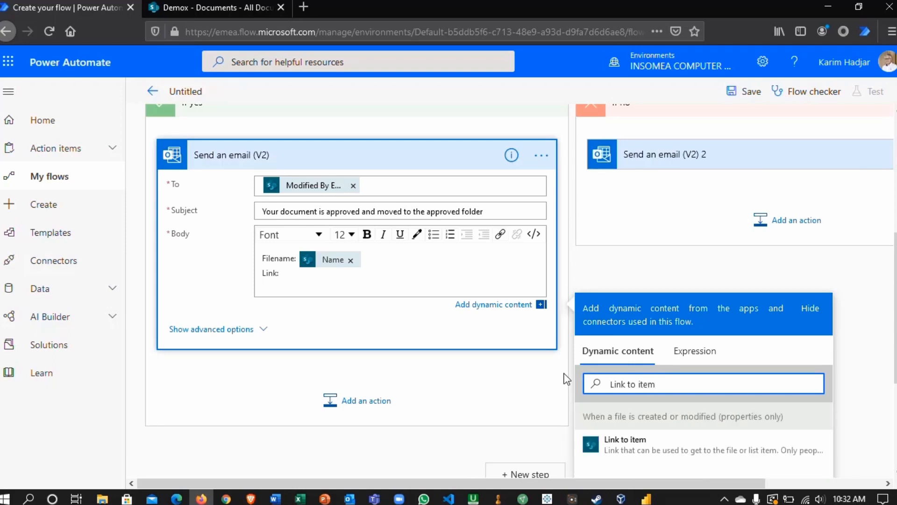
click(628, 444)
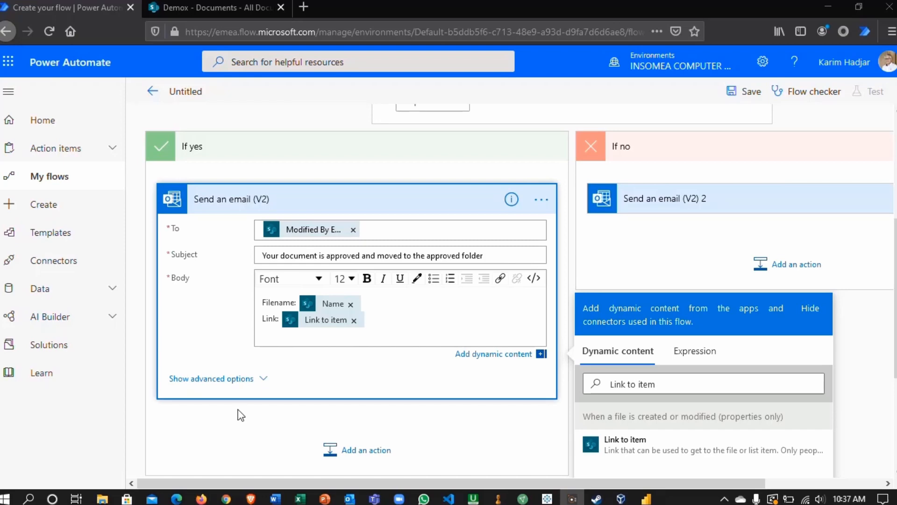
- Add the SharePoint action "Move file" after the e-mail in the If yes branch, found by searching for "move"
scroll(240, 415, down, 2)
scroll(304, 397, down, 2)
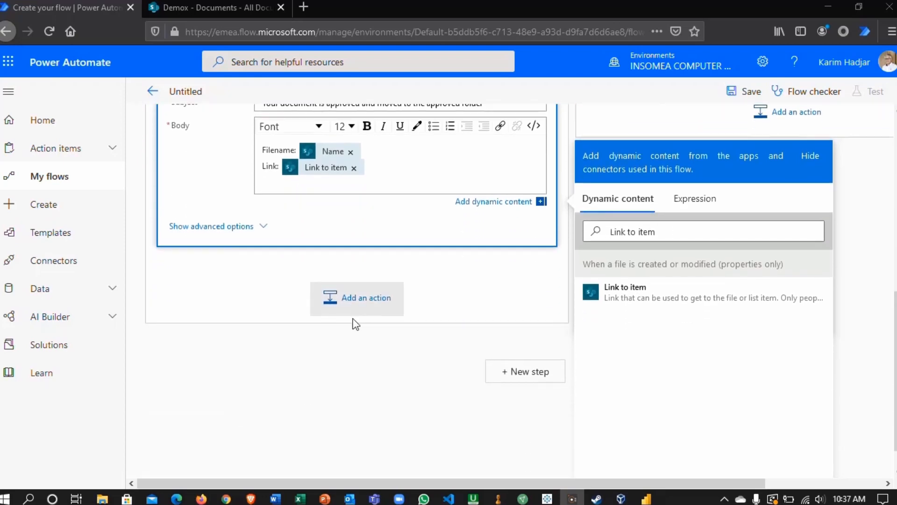
scroll(355, 323, up, 4)
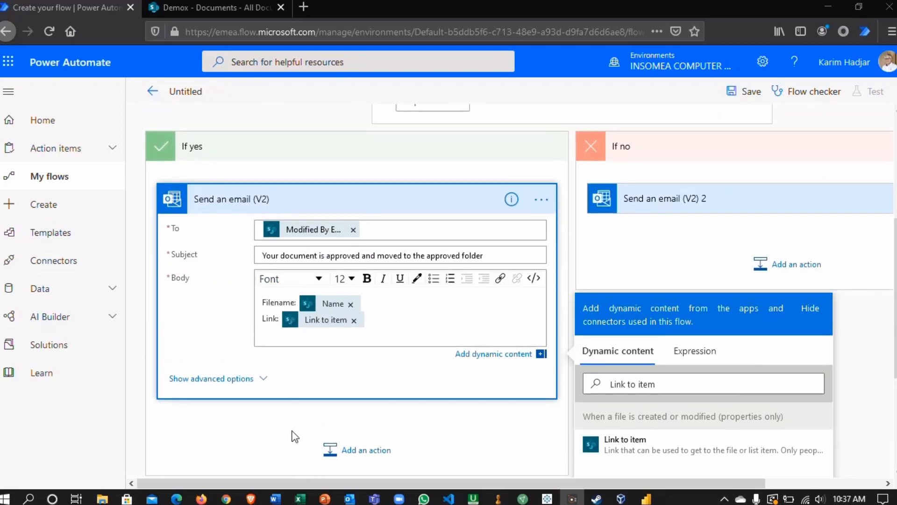
scroll(295, 436, down, 2)
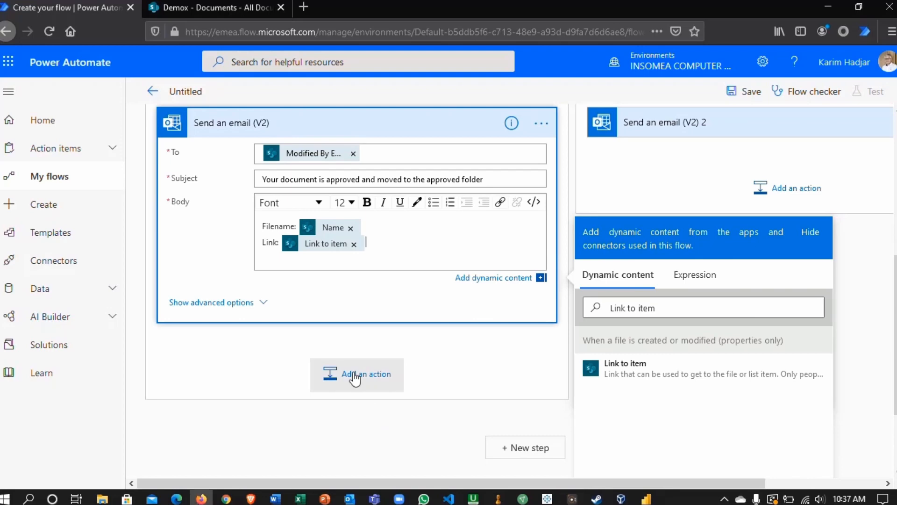
click(355, 376)
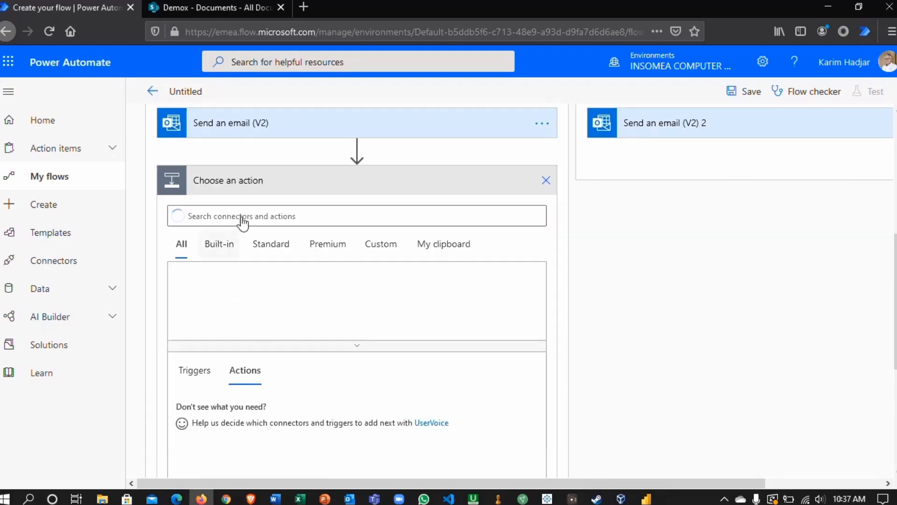
text(move)
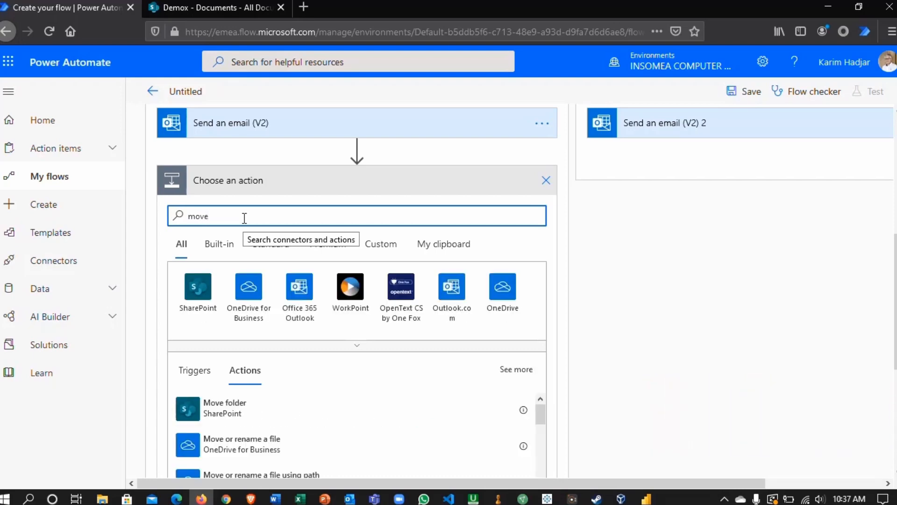
scroll(708, 348, up, 1)
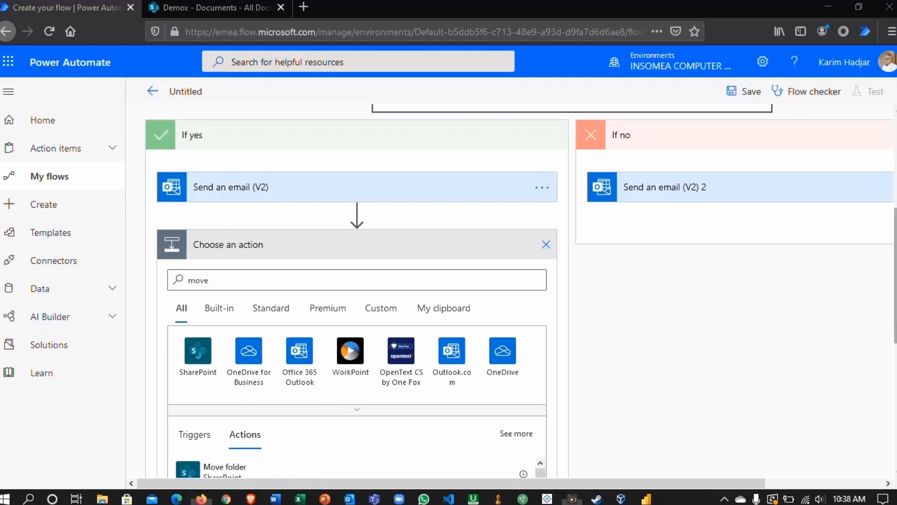
scroll(889, 317, down, 1)
scroll(889, 316, down, 2)
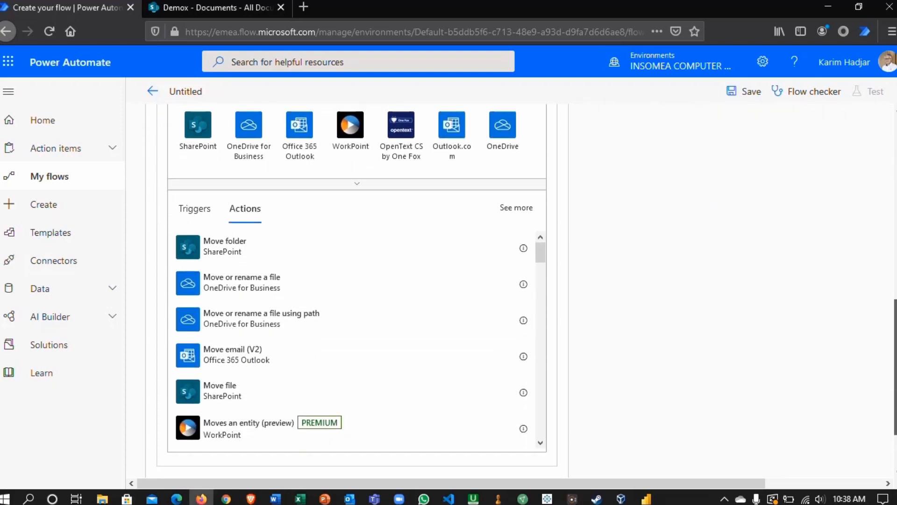
click(222, 394)
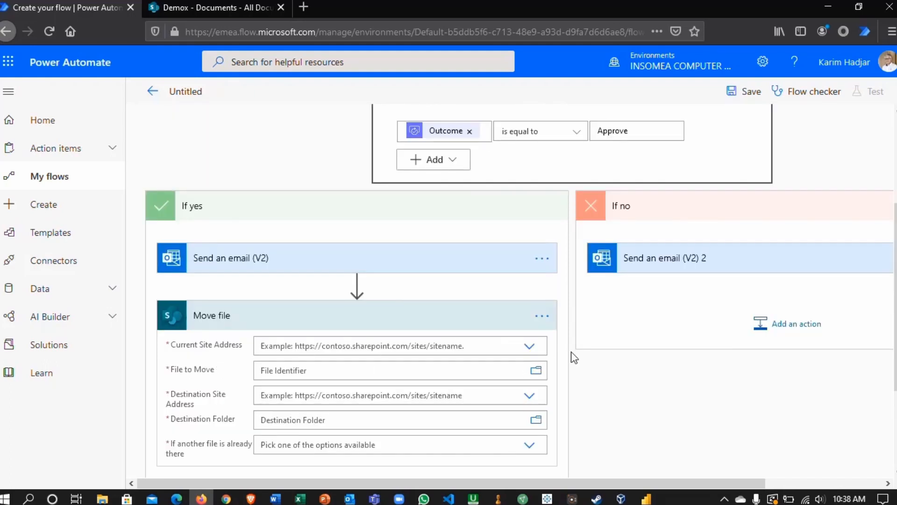
- Set the Move file action's Current Site Address to the Demox site
scroll(626, 382, down, 2)
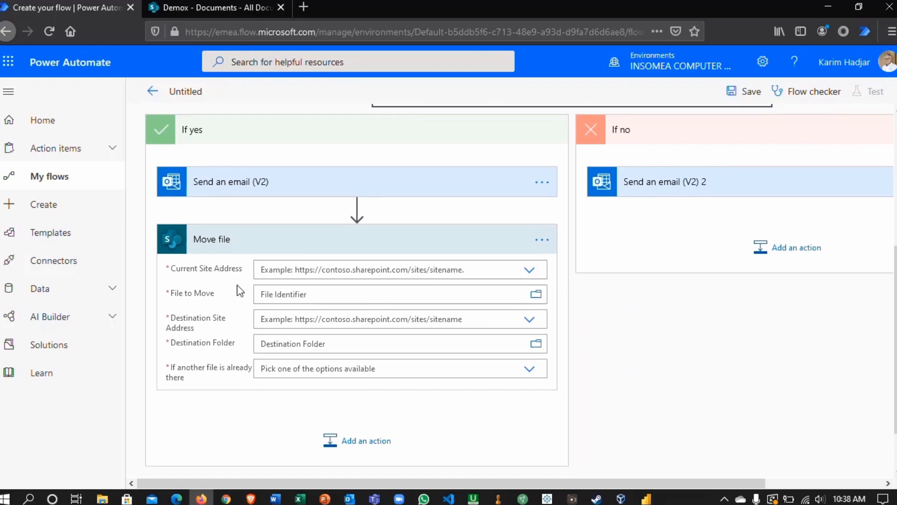
click(530, 271)
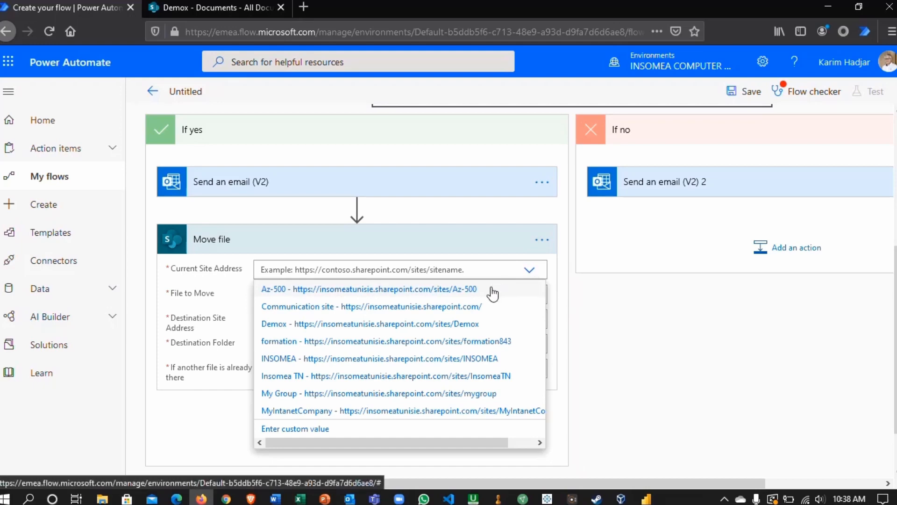
click(281, 325)
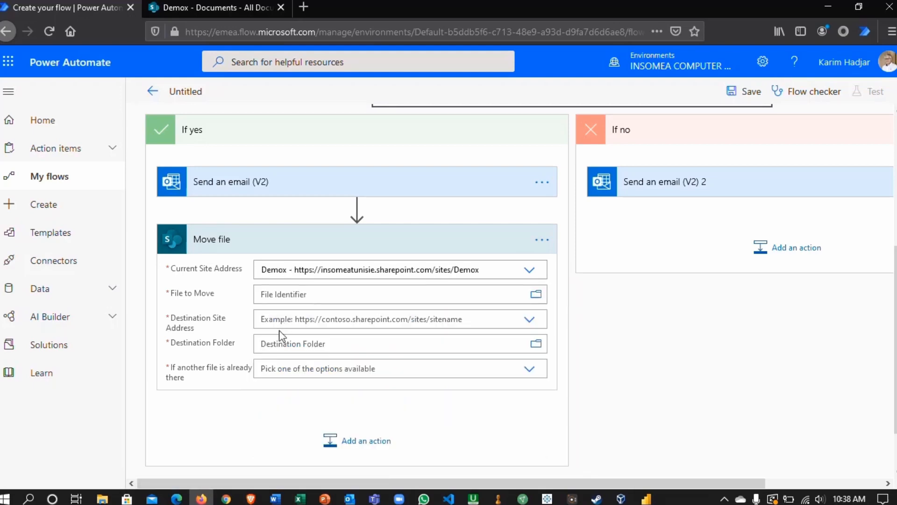
- Fill File to Move with the trigger's dynamic content "Identifier", found by searching the dynamic content
click(292, 296)
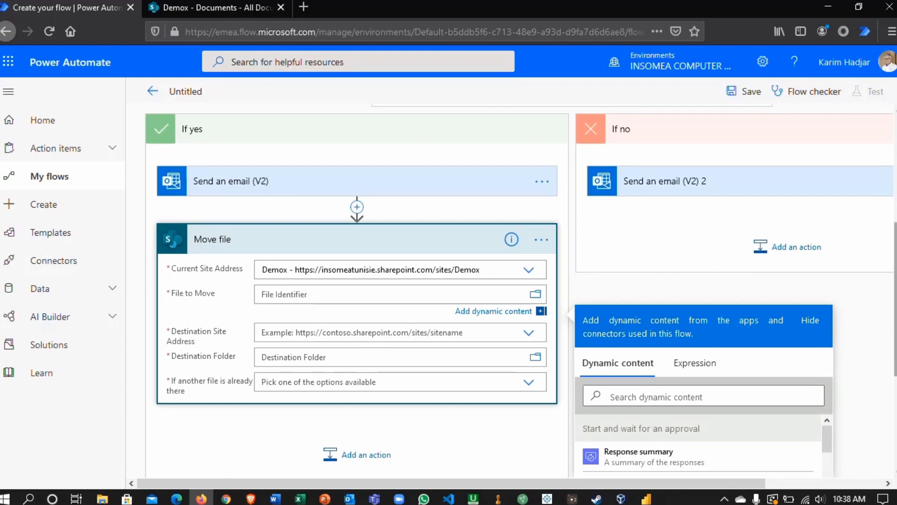
scroll(893, 299, down, 4)
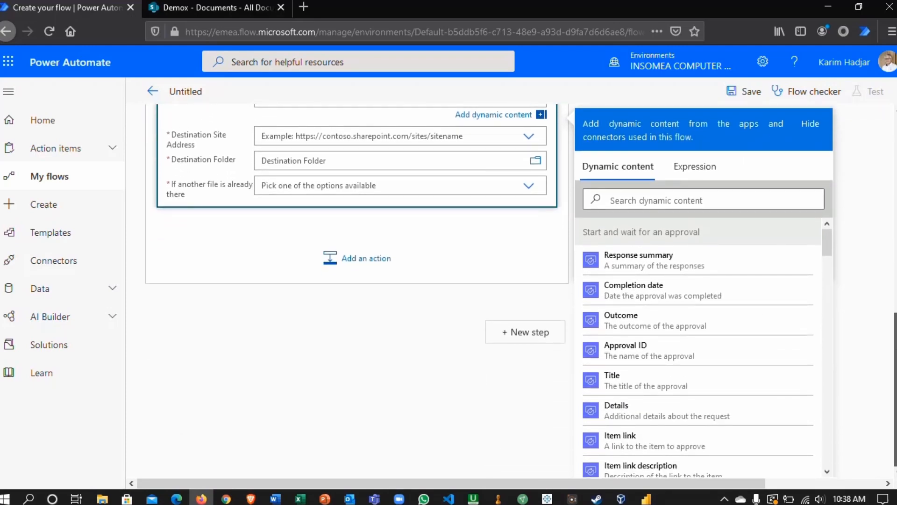
scroll(894, 299, up, 2)
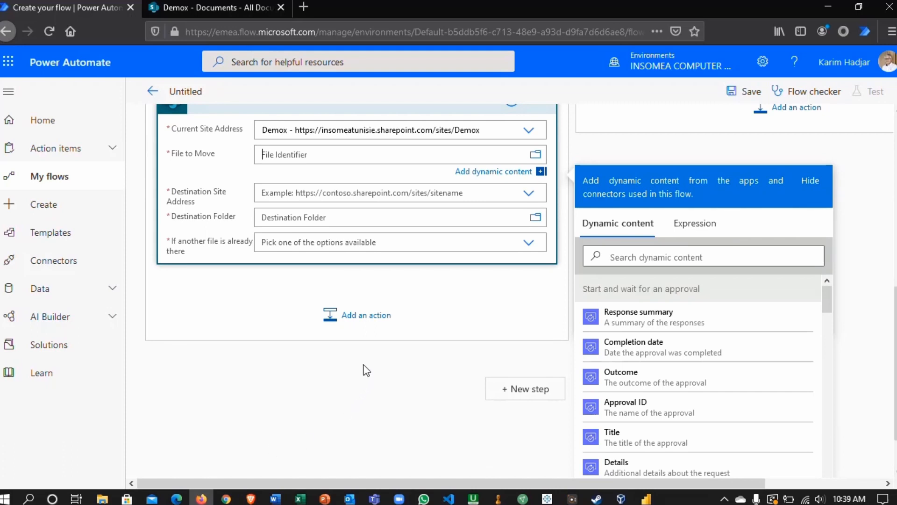
click(608, 260)
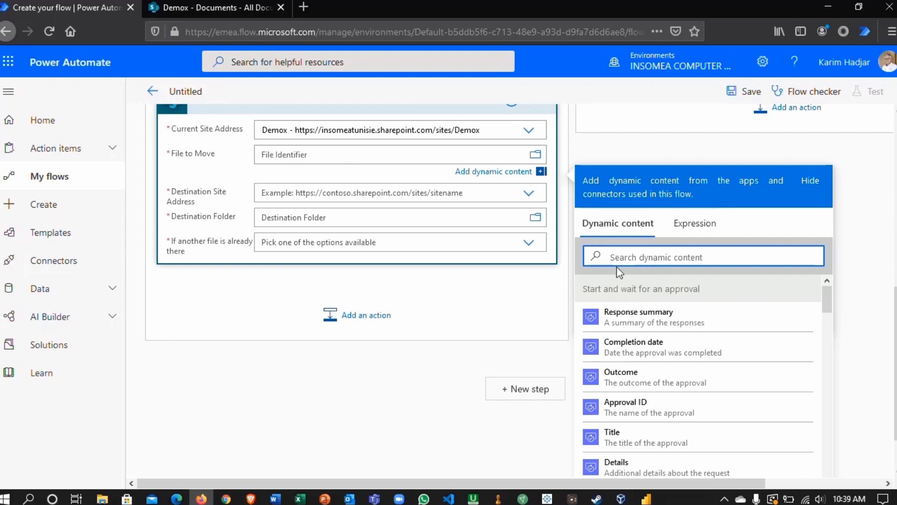
text(Idento)
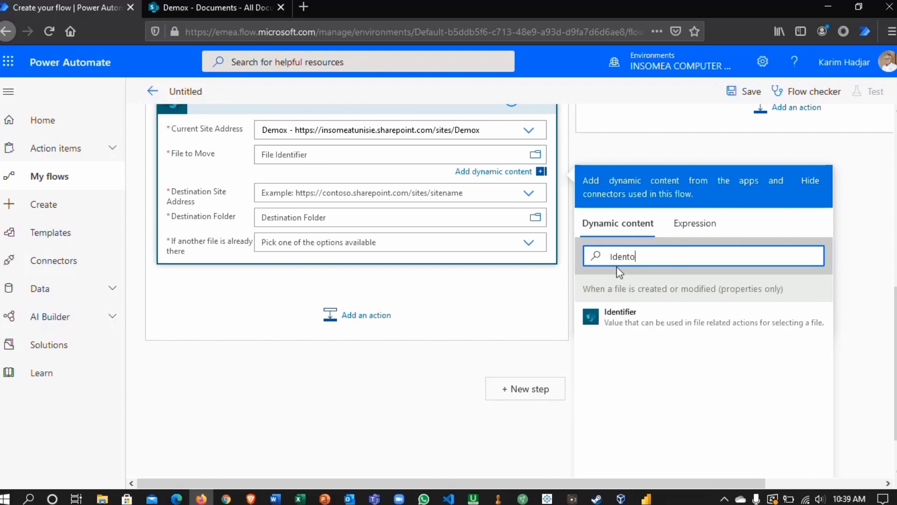
text(fier)
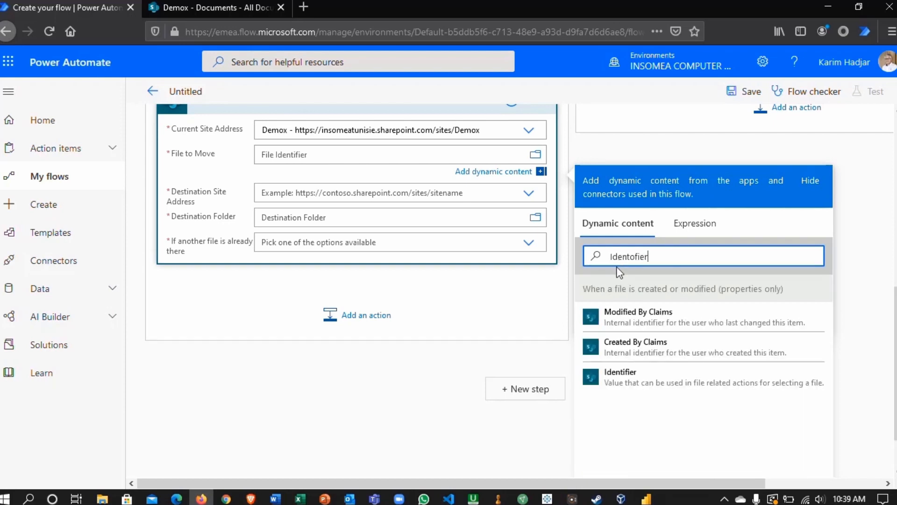
click(629, 383)
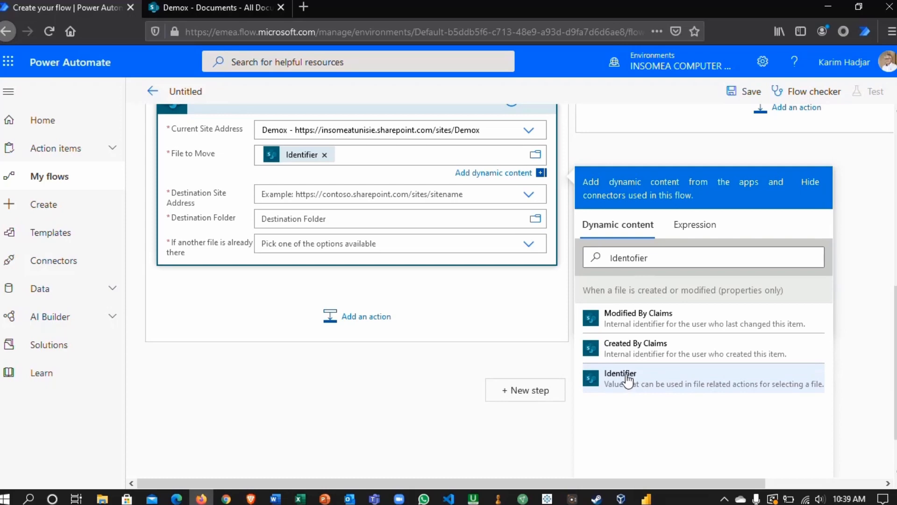
- Set the Move file destination to the Demox site and its folder /Shared Documents/approved_
click(319, 194)
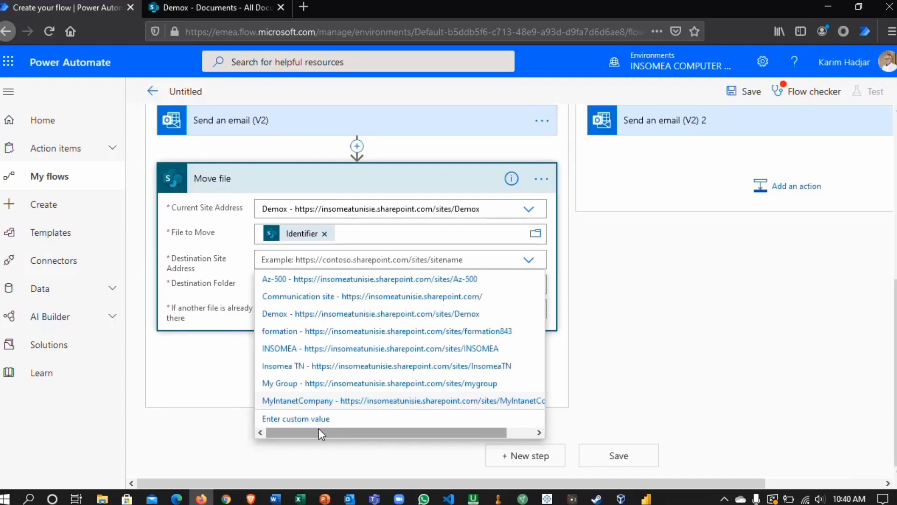
click(343, 315)
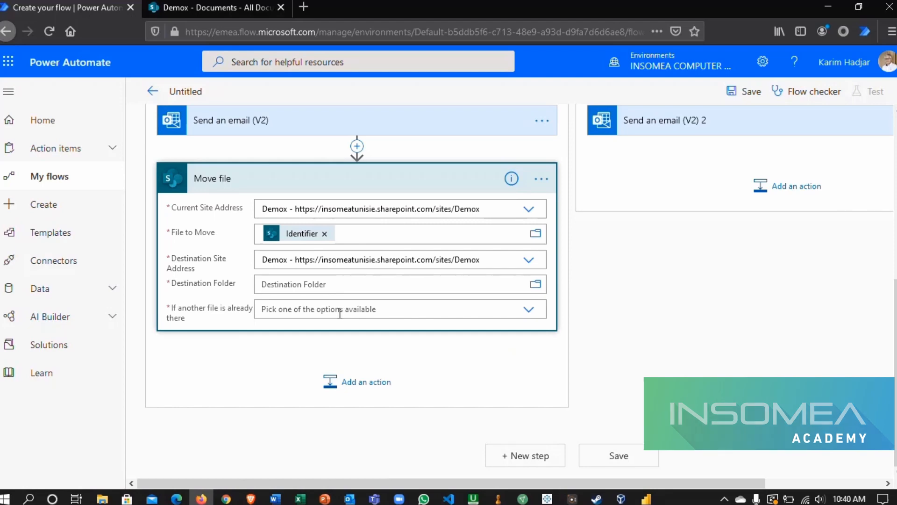
click(317, 285)
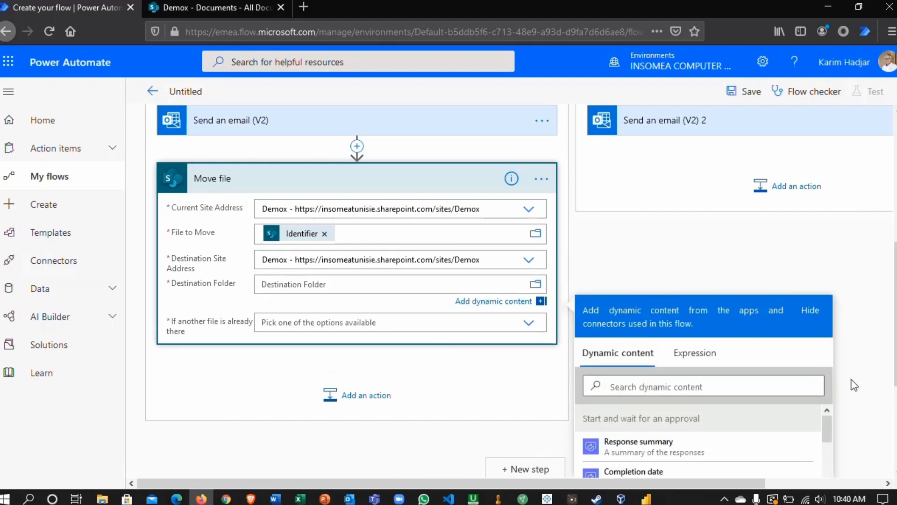
click(536, 286)
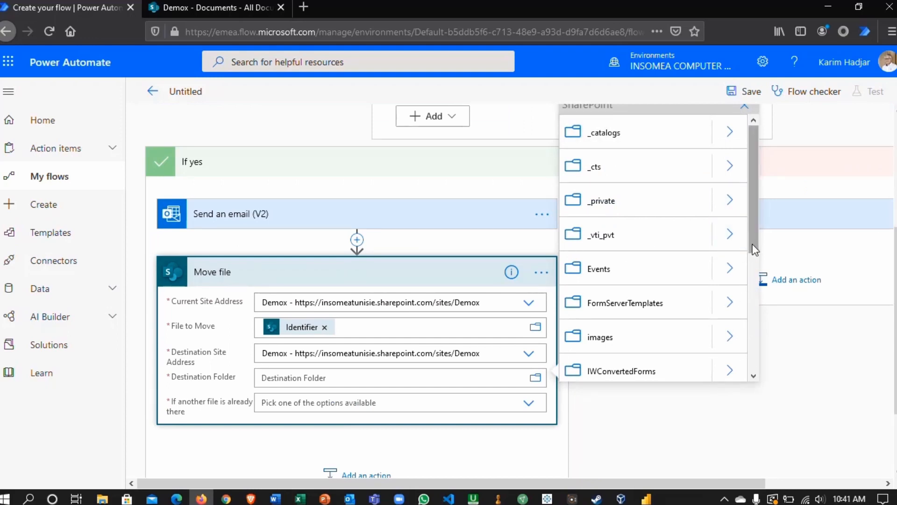
scroll(654, 267, down, 3)
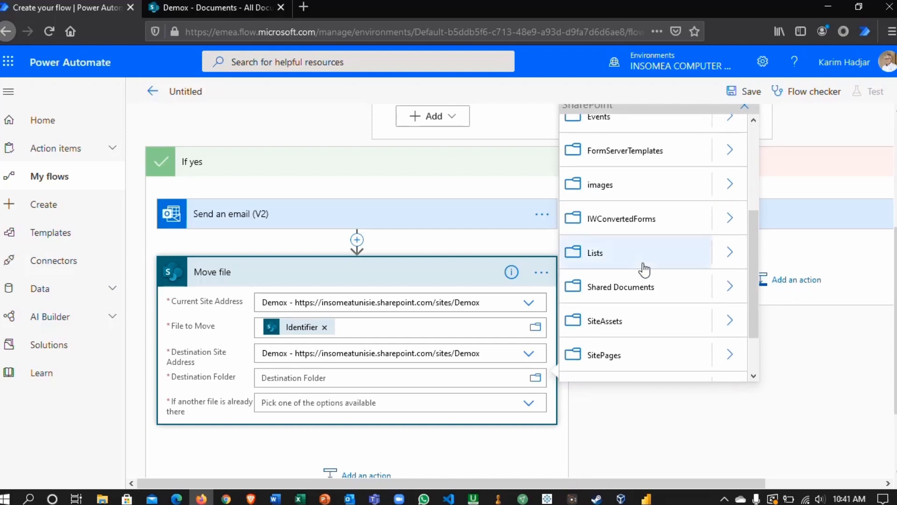
click(730, 293)
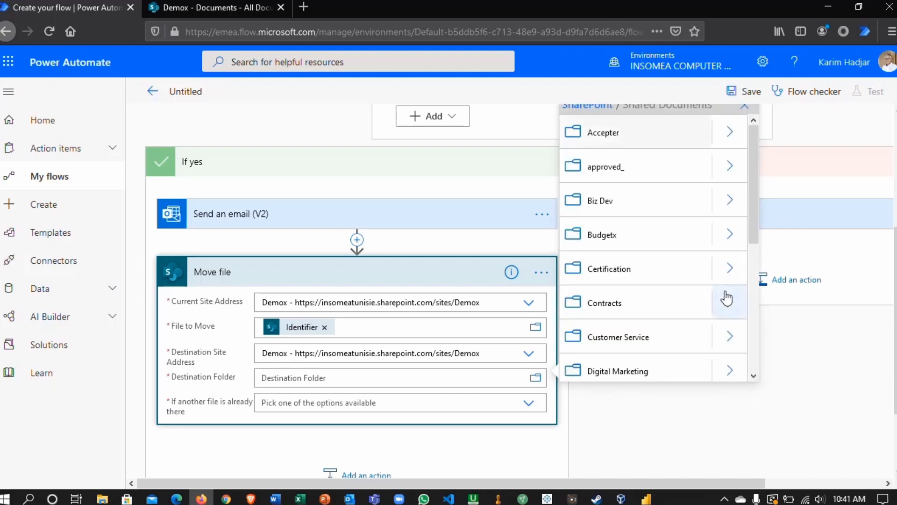
click(604, 174)
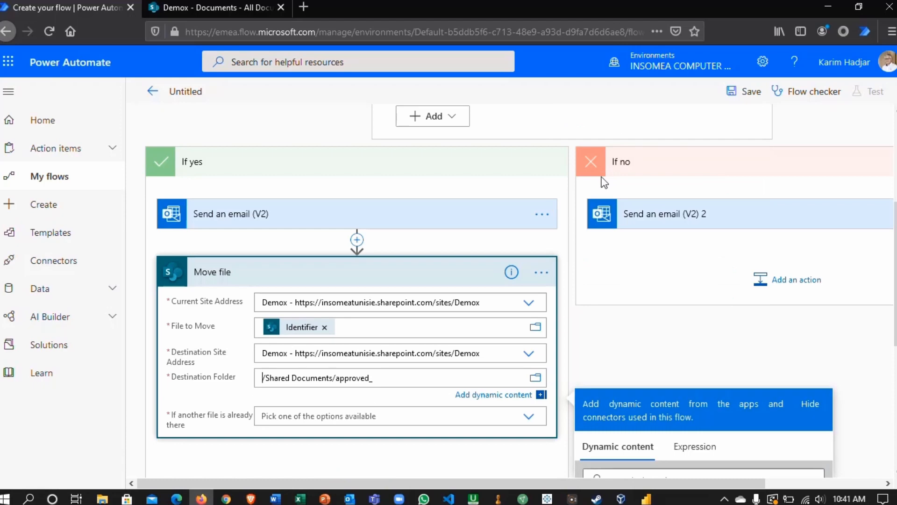
- Choose "Move with a new name" for the case that another file is already in the destination folder
scroll(455, 335, down, 3)
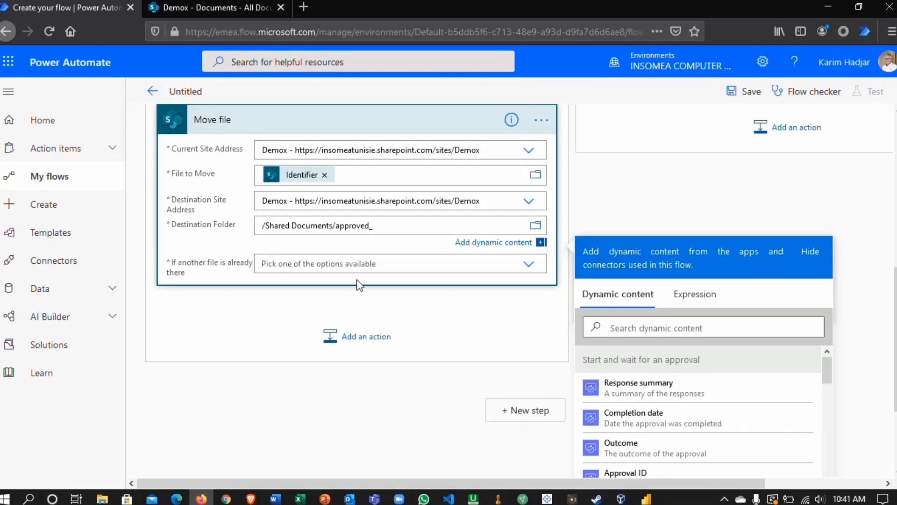
click(329, 268)
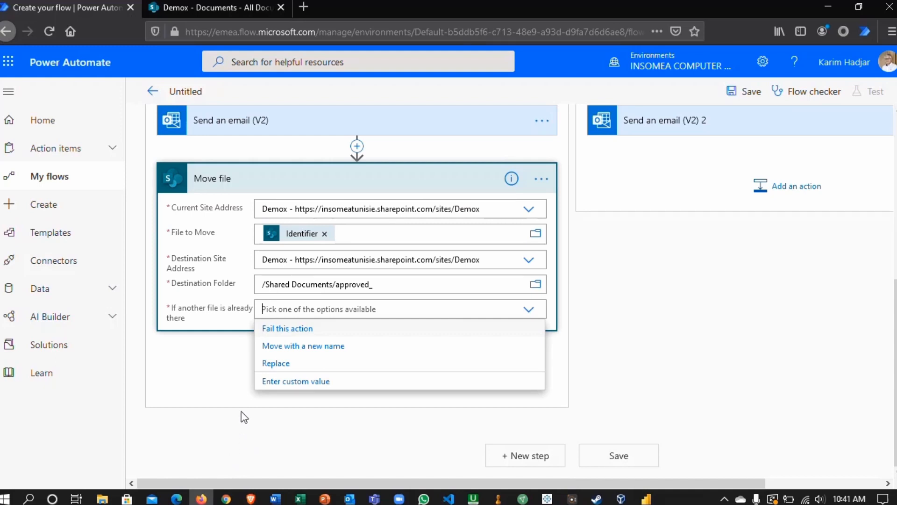
click(281, 345)
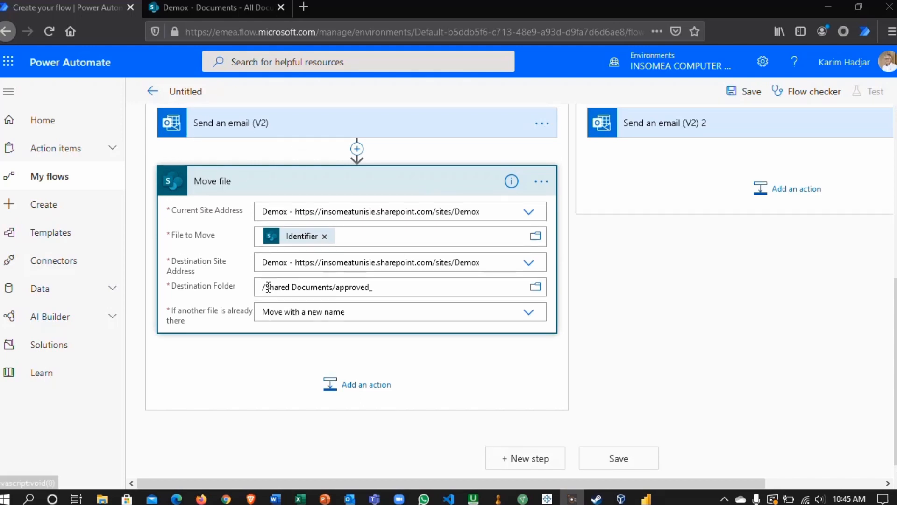
- Expand the If no branch's e-mail and address it to the trigger's dynamic content "Modified By Email"
scroll(213, 120, up, 2)
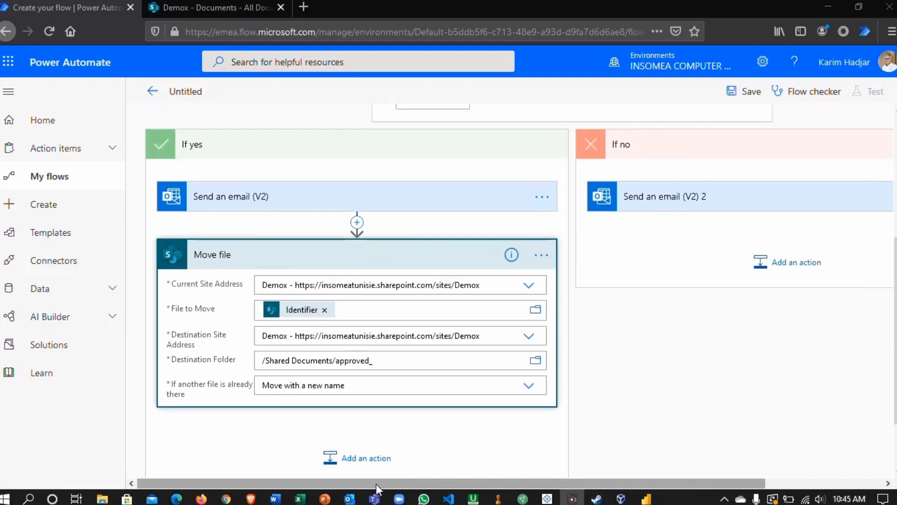
scroll(411, 478, right, 3)
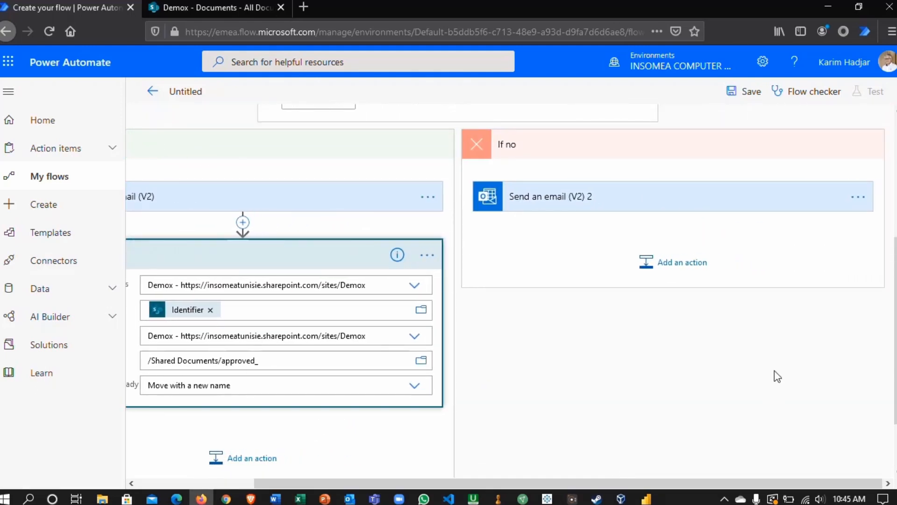
click(570, 198)
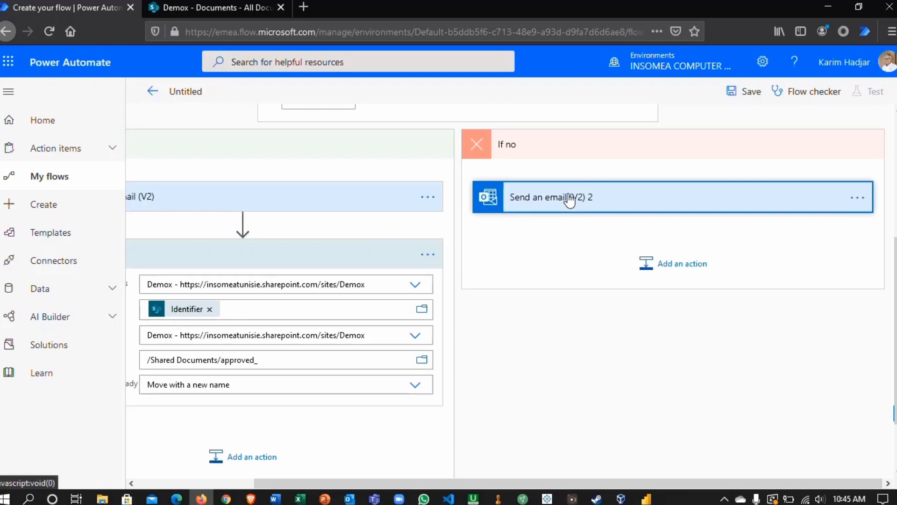
click(620, 228)
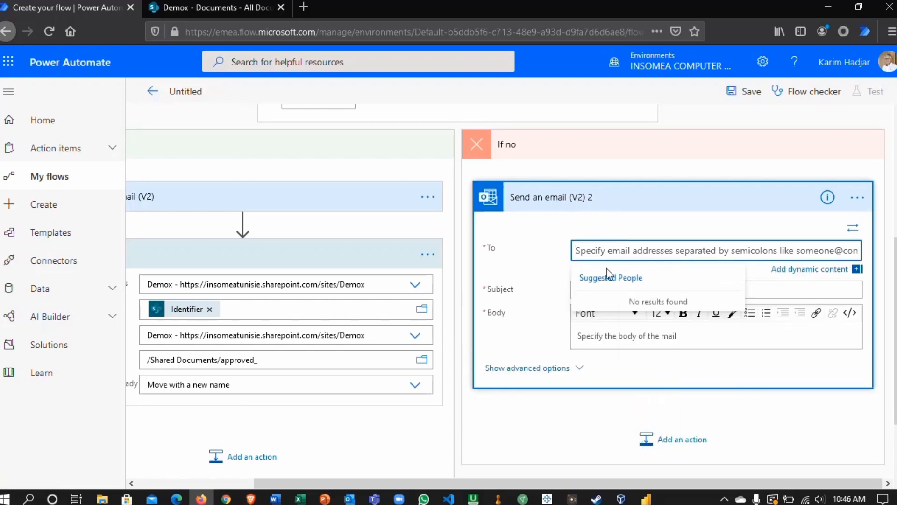
click(816, 270)
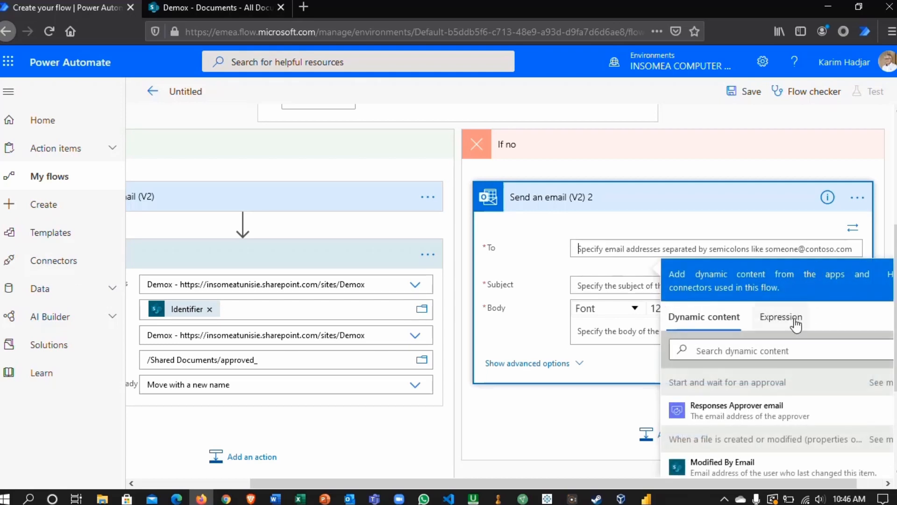
click(721, 467)
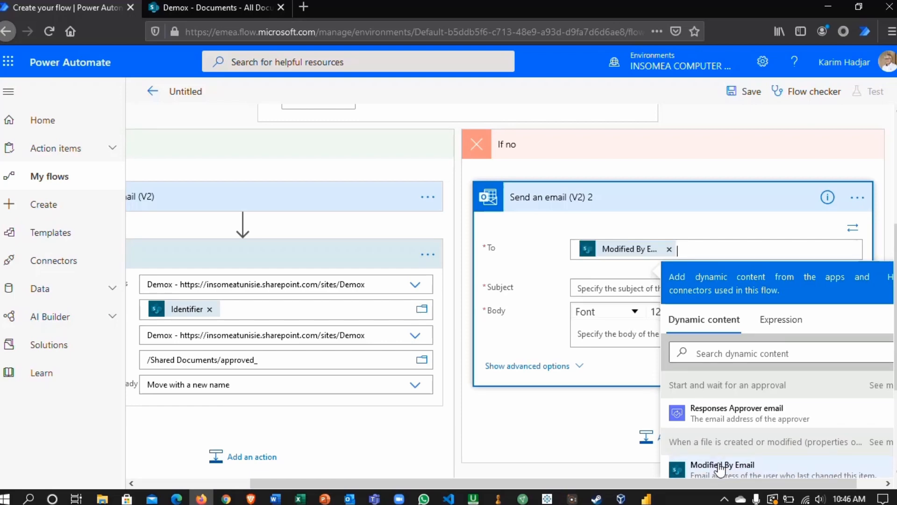
- Set the rejection e-mail's subject to "Your document is reject. You need to address the comments and resend"
click(587, 287)
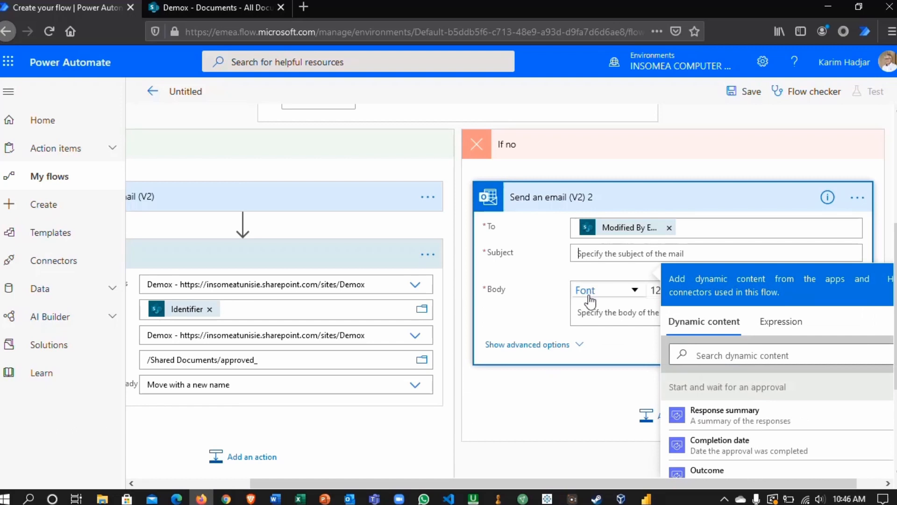
click(610, 254)
text(Your docu)
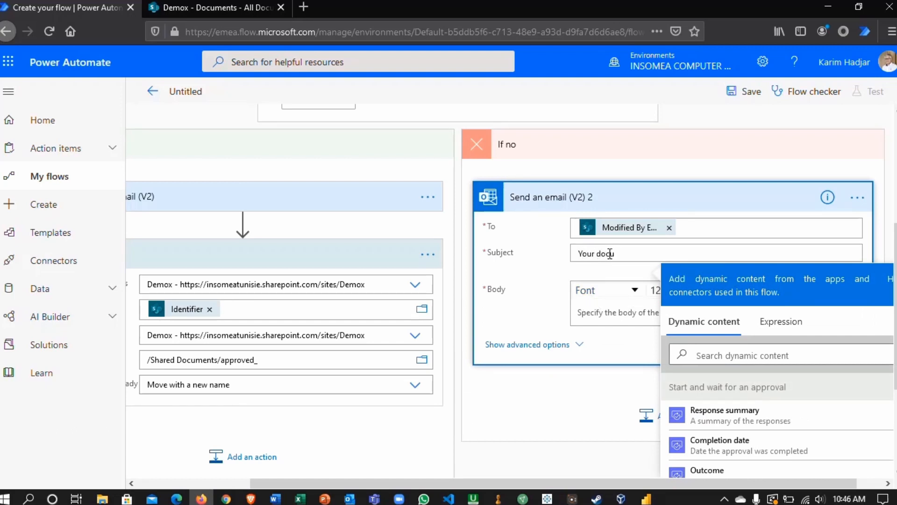
text(ment is reje)
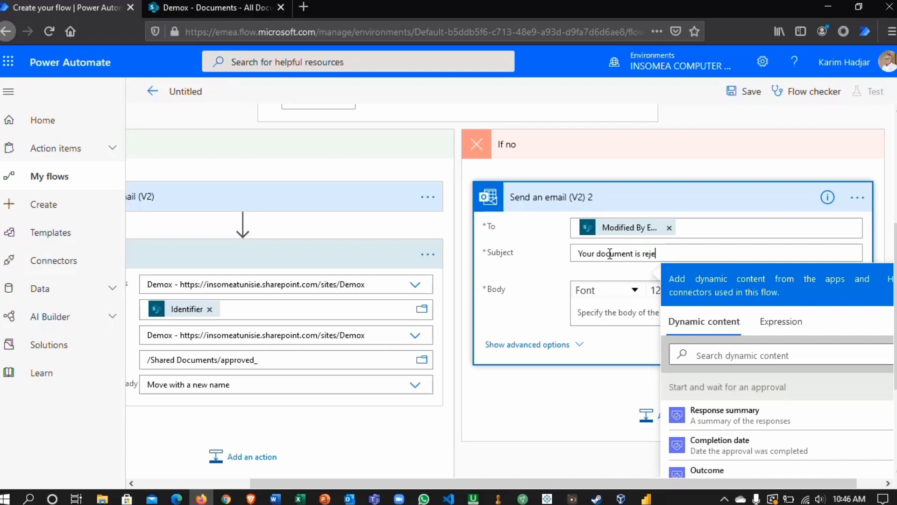
text(ct. You need to address the)
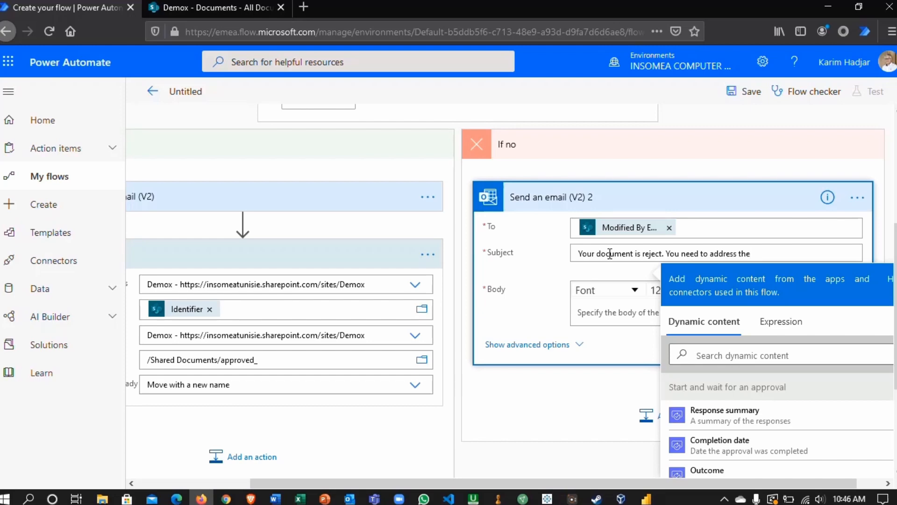
text( comments and resend)
- Start the rejection e-mail's body with the line "Please review your document by considering these comments:" followed by a new line
click(582, 320)
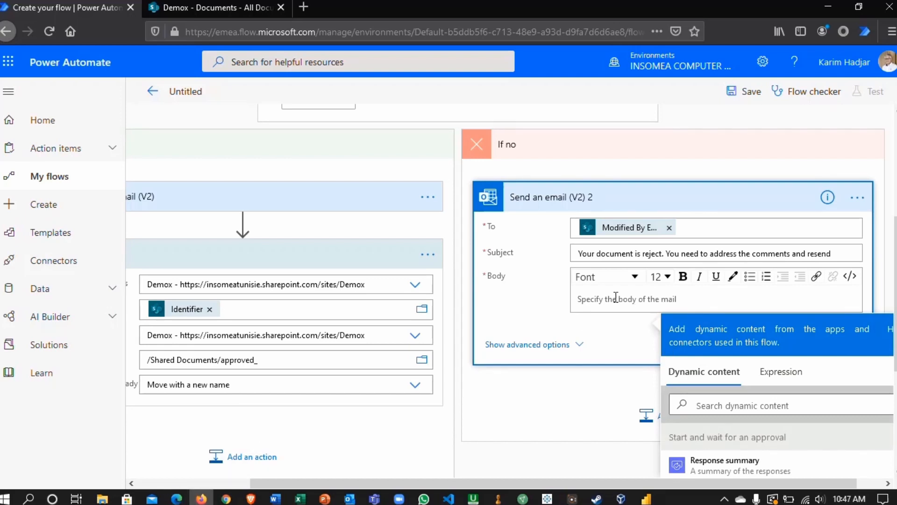
text(Please review your document u)
key(BackSpace)
text(b)
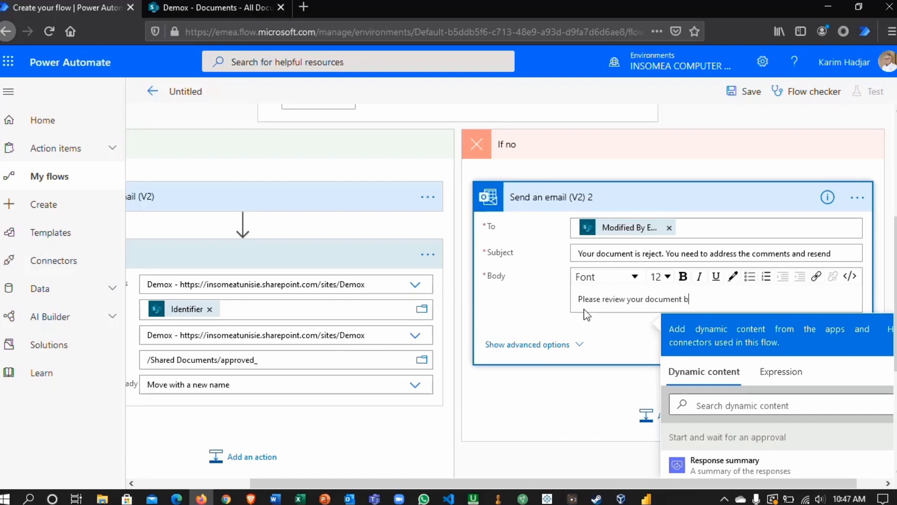
text(y considering these commen)
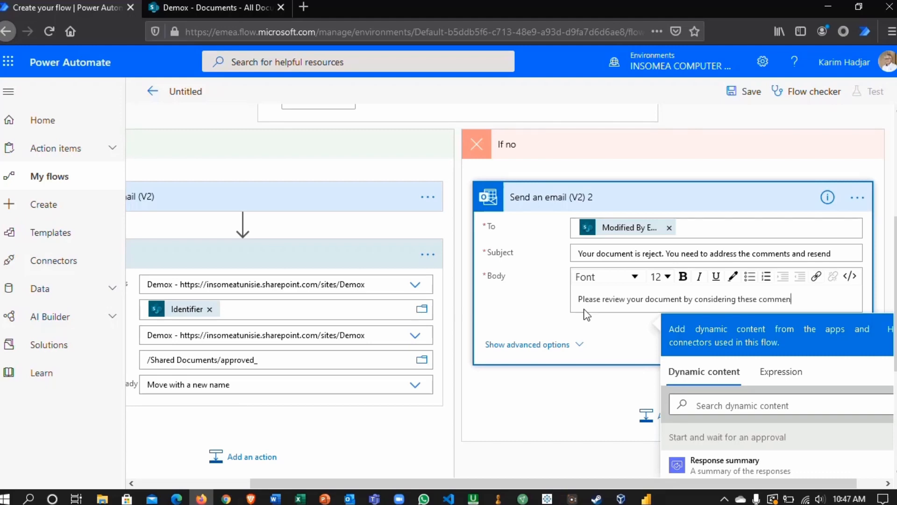
text(ts:)
key(Return)
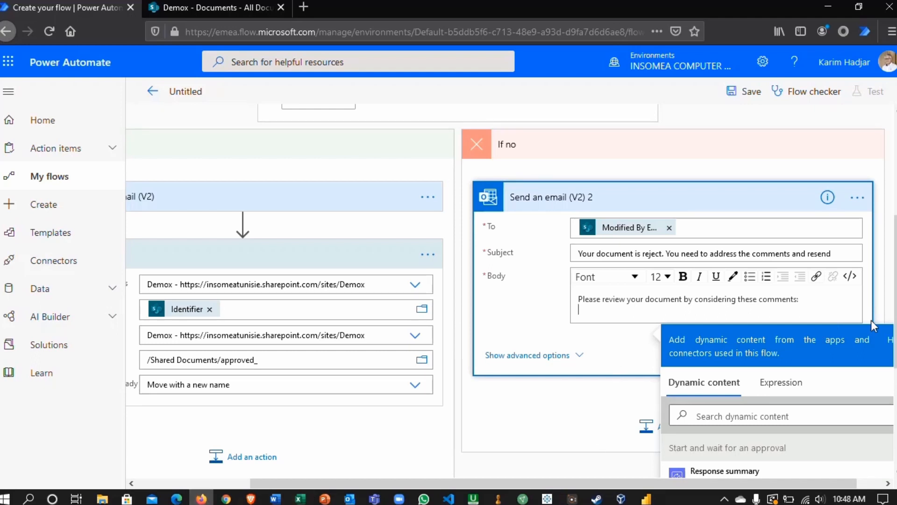
- Search the dynamic content for "Responses comments" and insert the approval's "Responses Comments" below the body text
scroll(871, 321, down, 3)
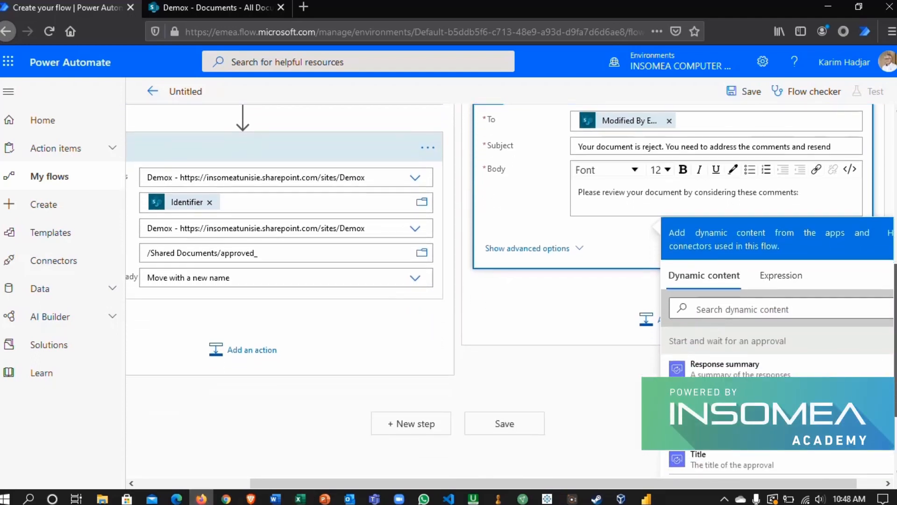
click(687, 307)
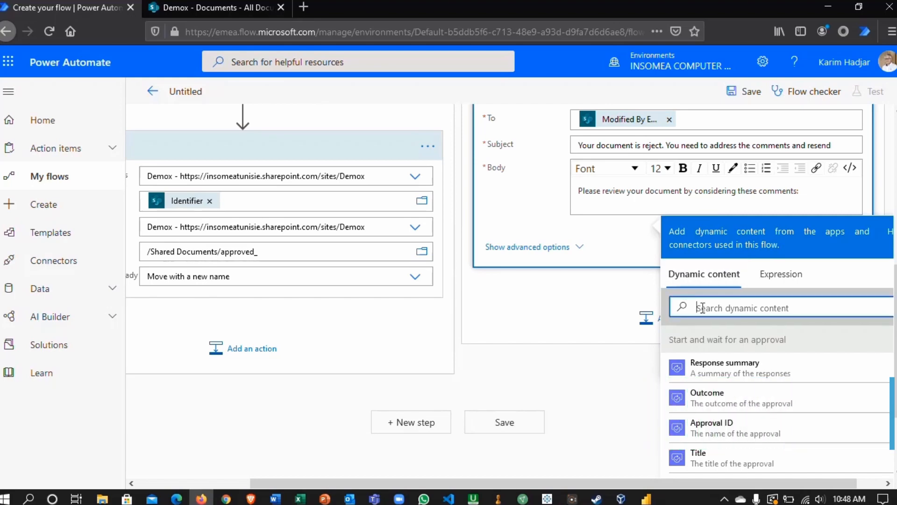
text(Respon)
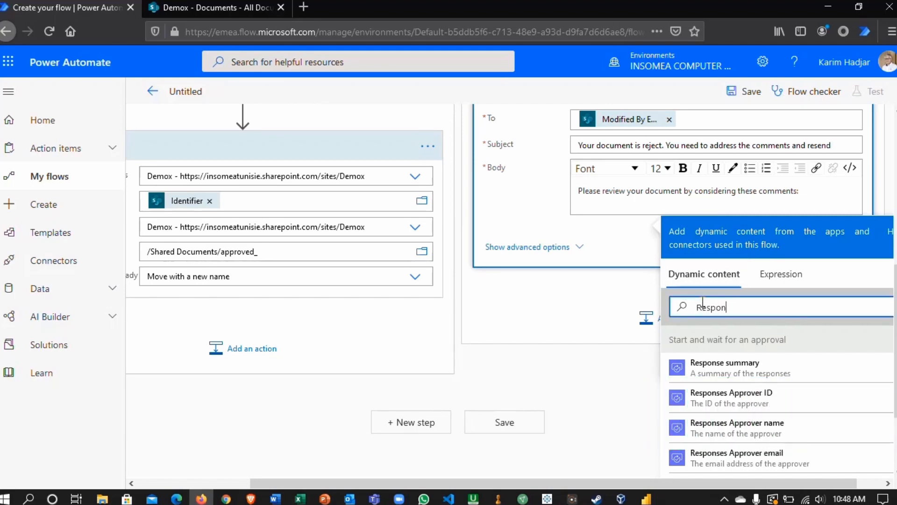
text(ses comment)
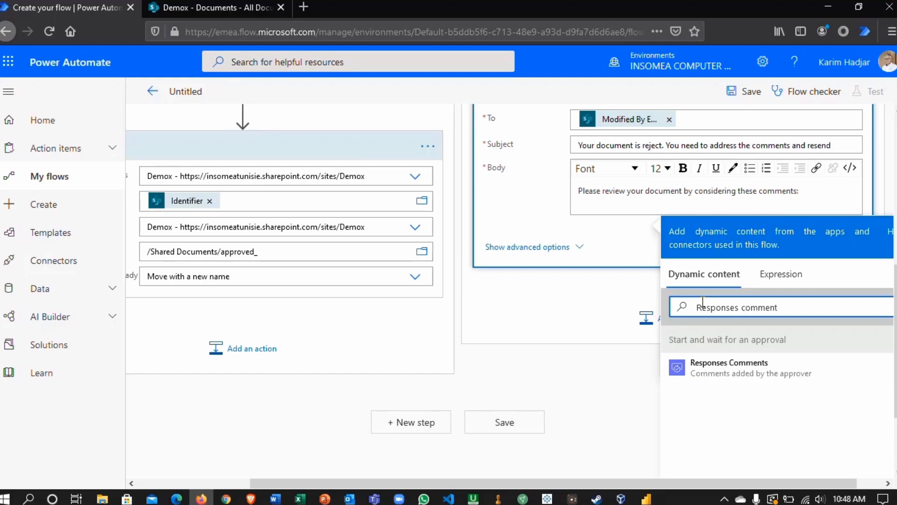
text(s)
click(705, 369)
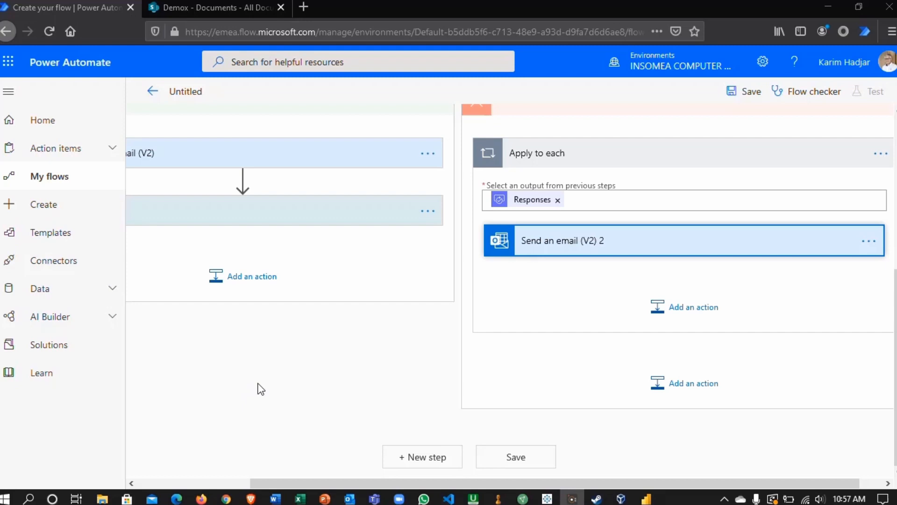
- Name the flow "Document Approval" and save it
scroll(305, 394, up, 5)
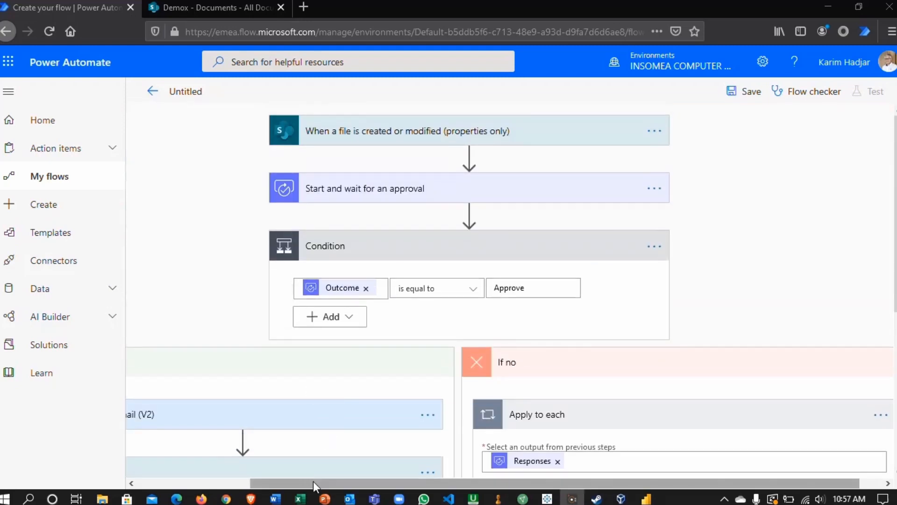
drag(313, 482, 180, 488)
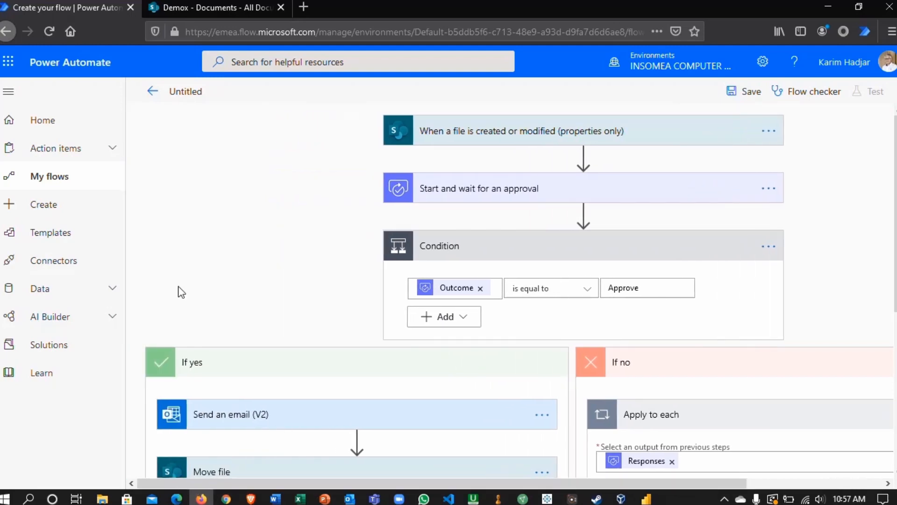
click(201, 91)
text(Document Approval)
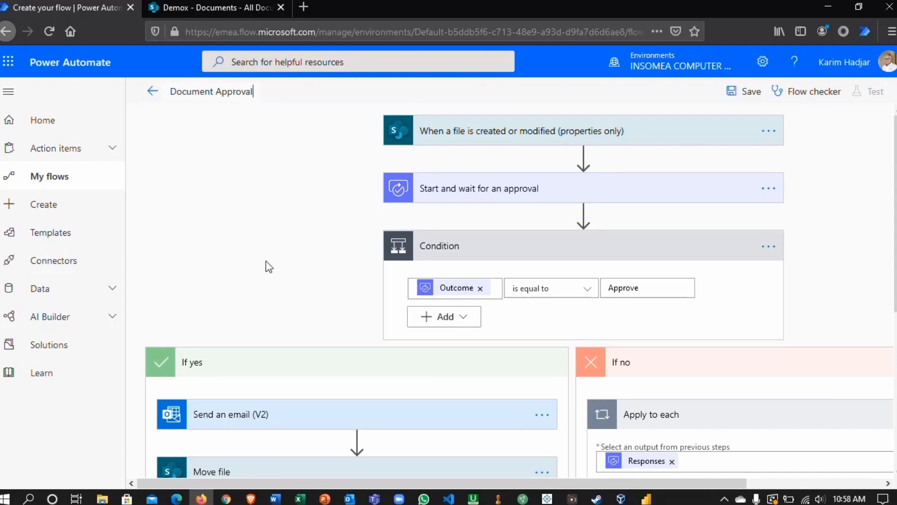
click(745, 96)
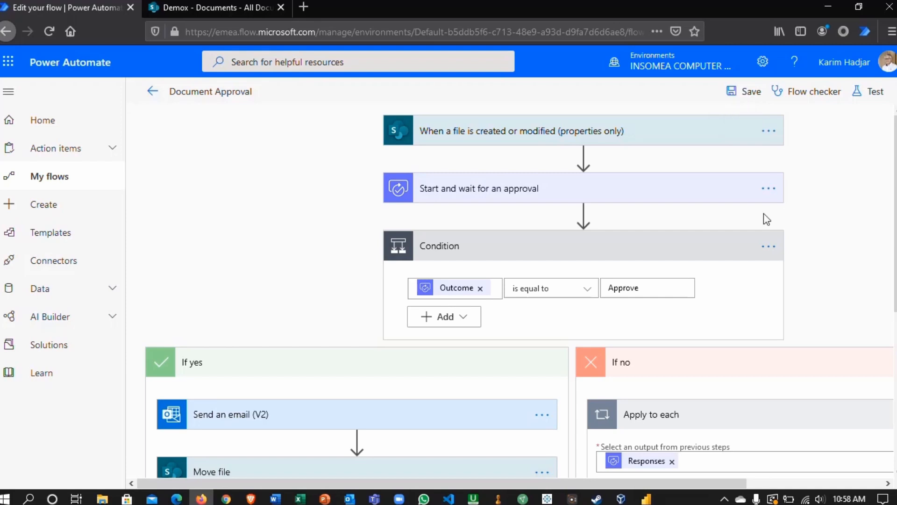
- Check the saved flow for errors and warnings with the Flow checker
click(812, 93)
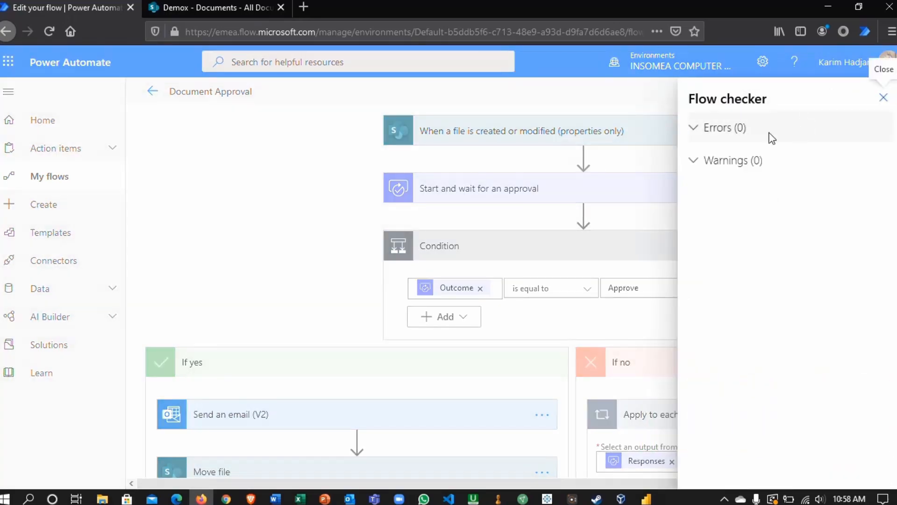
click(698, 127)
click(699, 162)
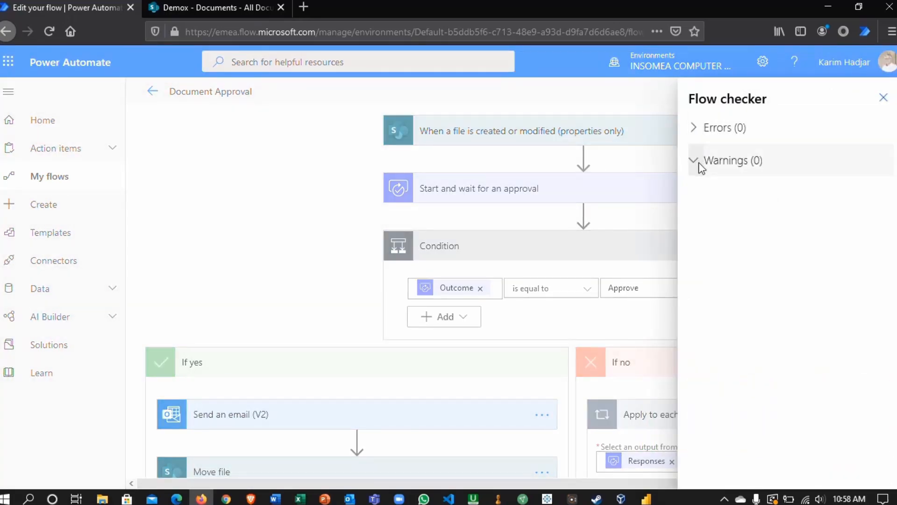
click(694, 125)
click(883, 99)
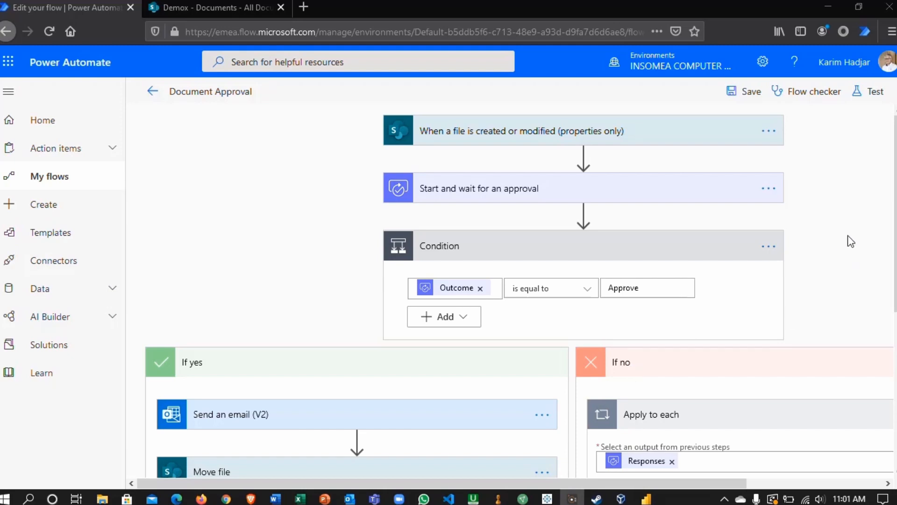
- Start a test of the flow with the option "I'll perform the trigger action"
click(872, 90)
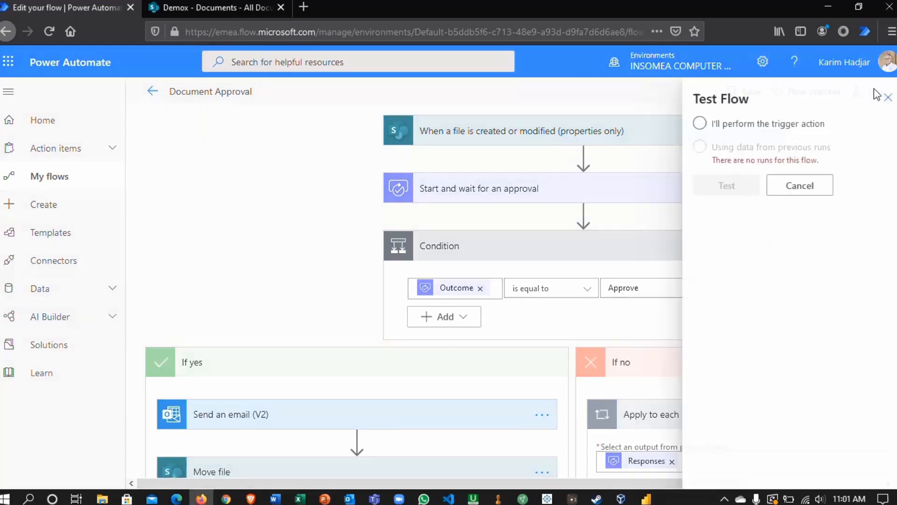
click(696, 124)
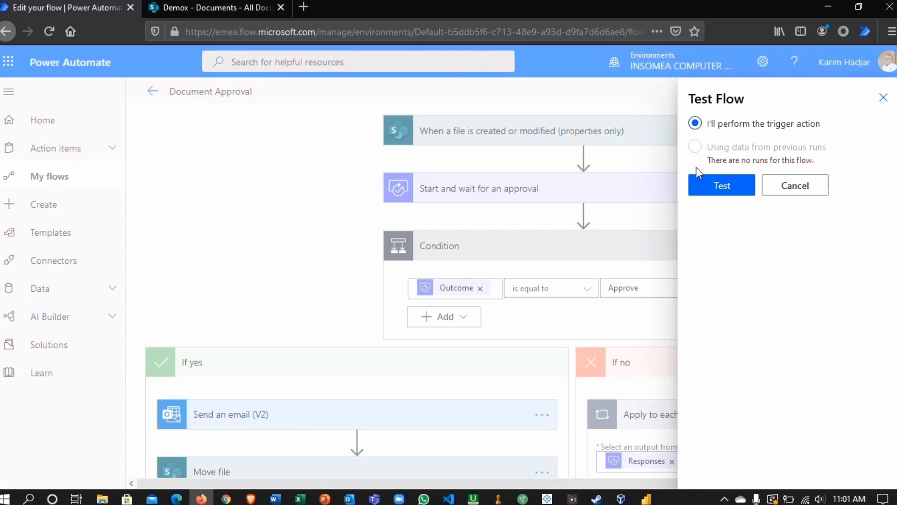
click(715, 190)
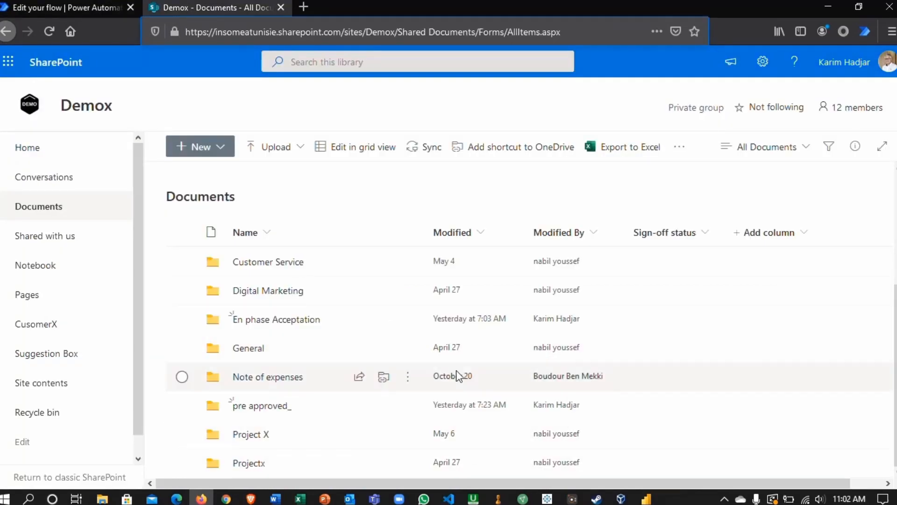
- Upload the Word file "NDA - Galactech" from Downloads to the Demox site's pre approved_ folder in SharePoint
click(269, 412)
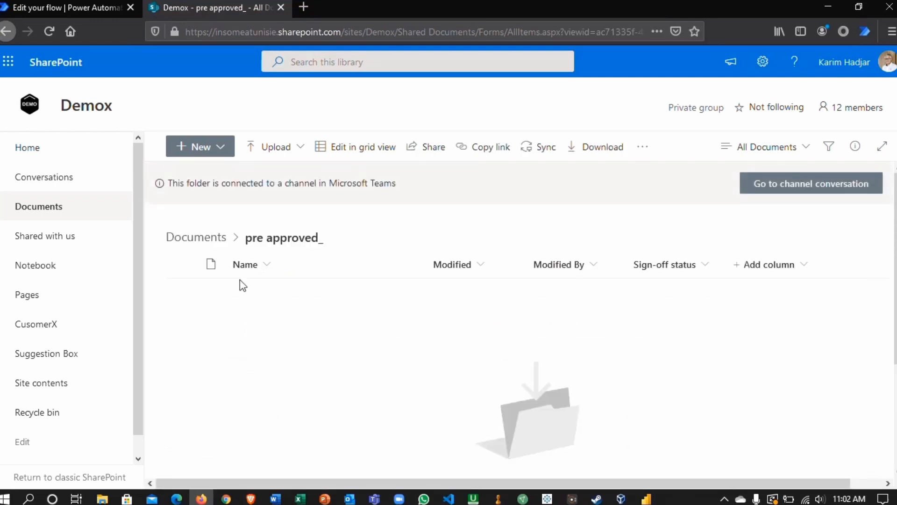
click(270, 149)
click(254, 176)
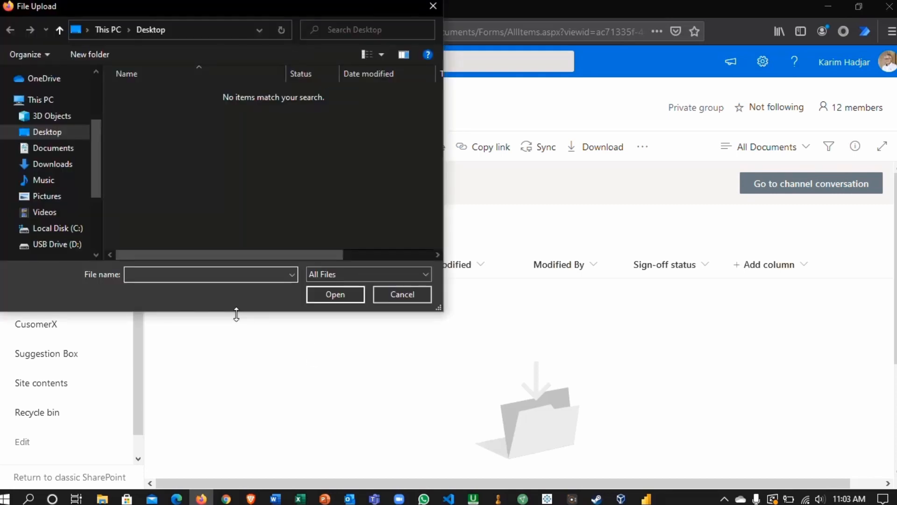
scroll(89, 127, up, 3)
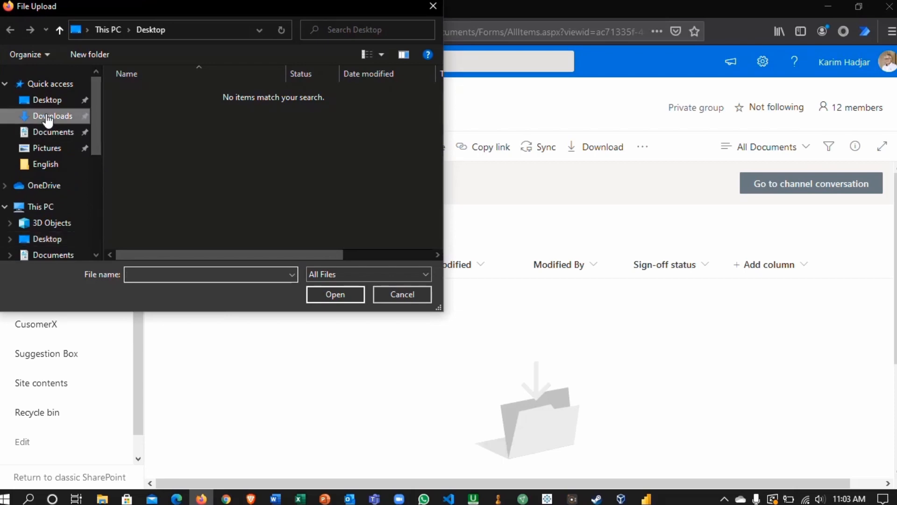
click(48, 116)
click(183, 203)
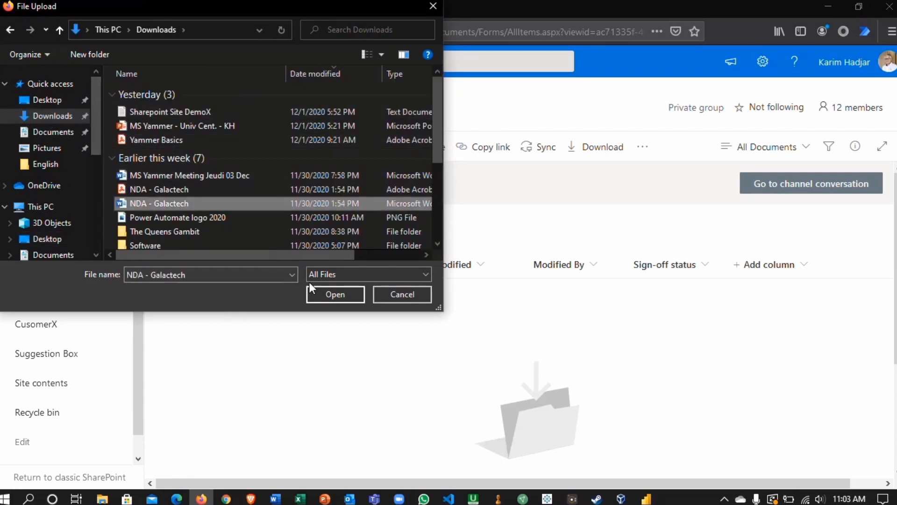
click(321, 292)
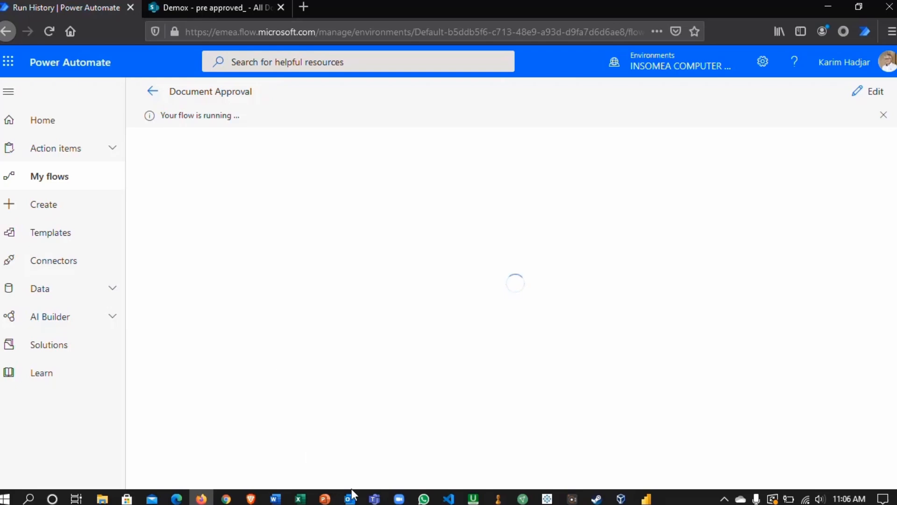
- Switch to Outlook, approve the Document Approval request with the comment "Well done", and open the new notification e-mail
mouse_move(349, 501)
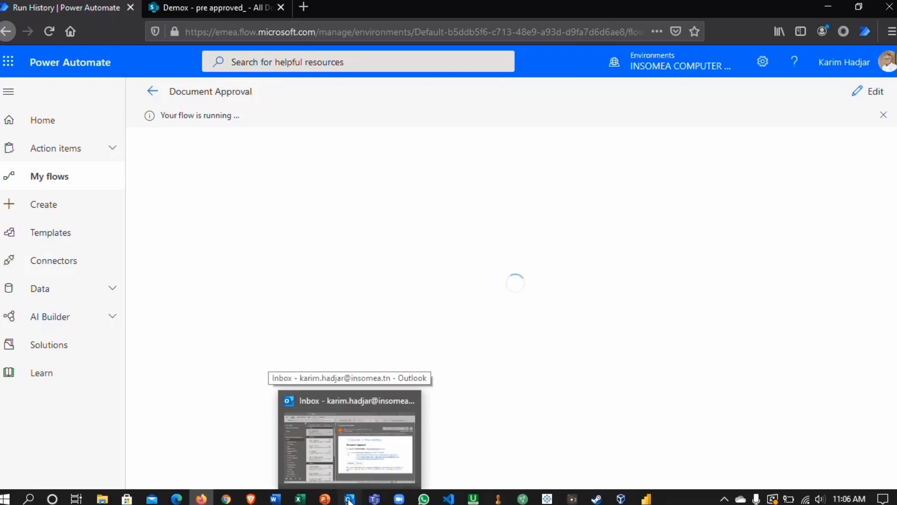
click(350, 501)
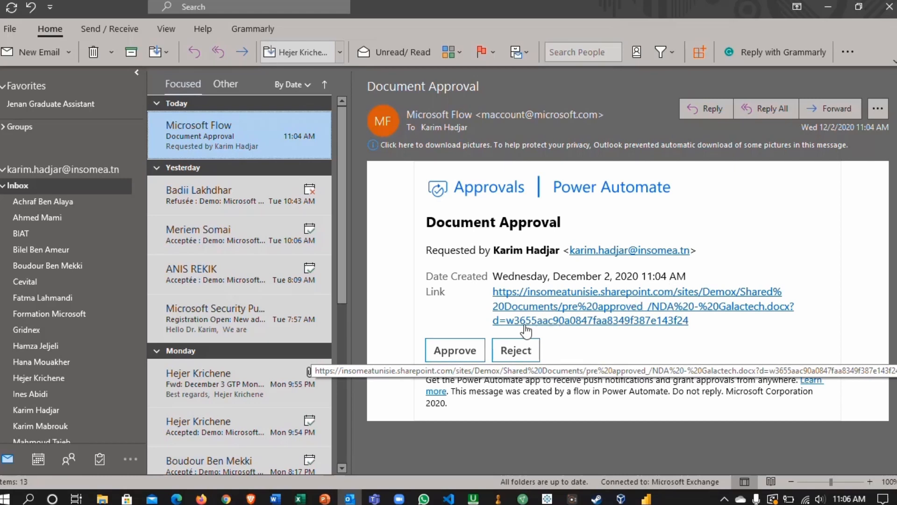
click(465, 351)
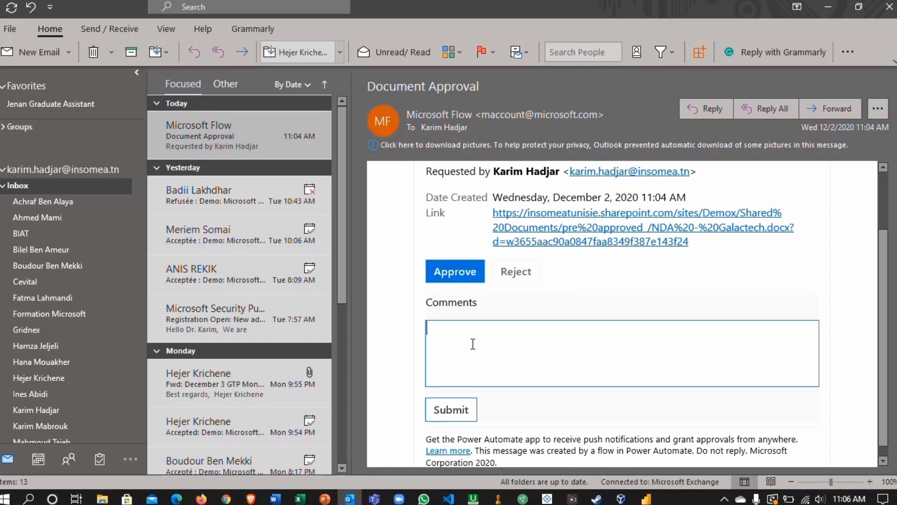
text(Well done)
click(448, 408)
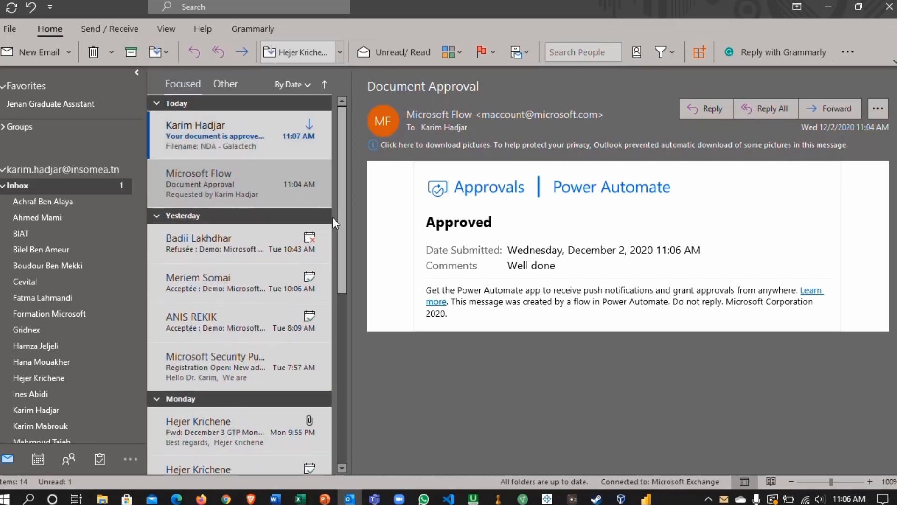
click(218, 132)
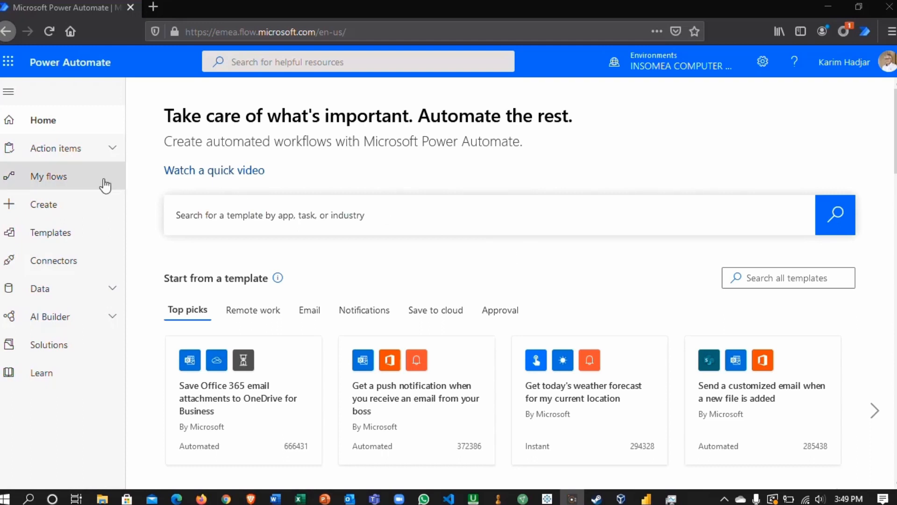
- Go to the list of own flows in Power Automate and open the further commands for the "Document Approval" flow
click(52, 184)
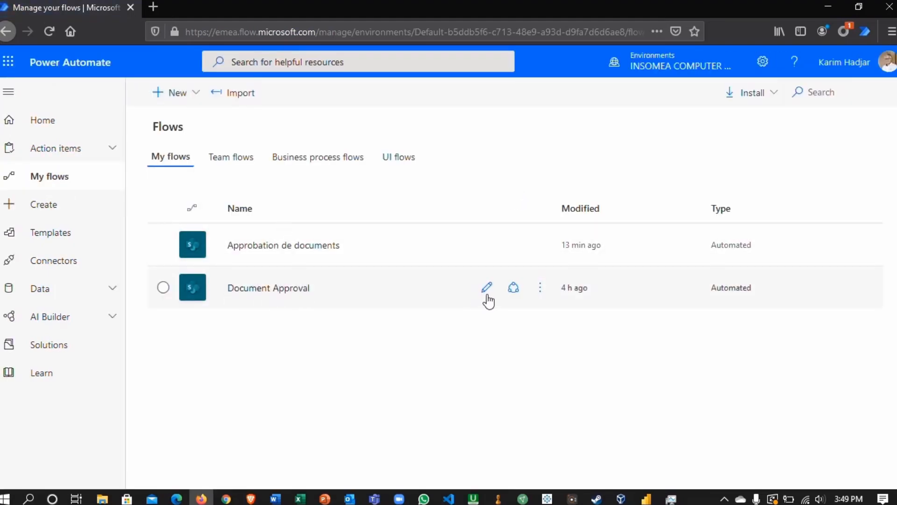
click(541, 290)
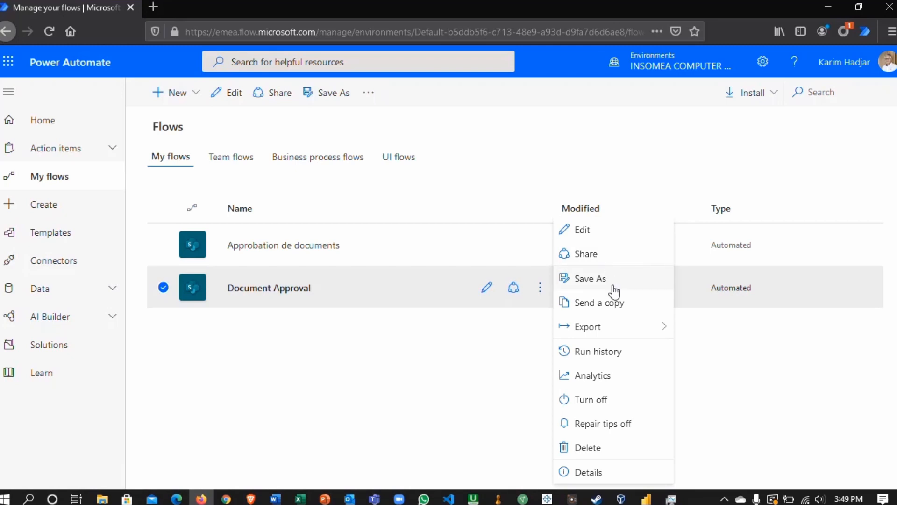
- Close the further commands and open the "Document Approval" flow in the editor to examine its Condition
mouse_move(663, 325)
click(416, 376)
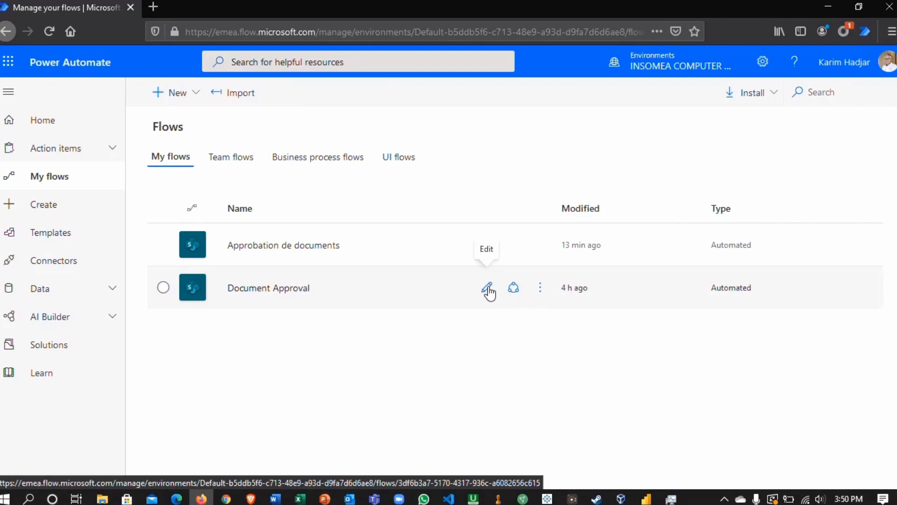
click(487, 289)
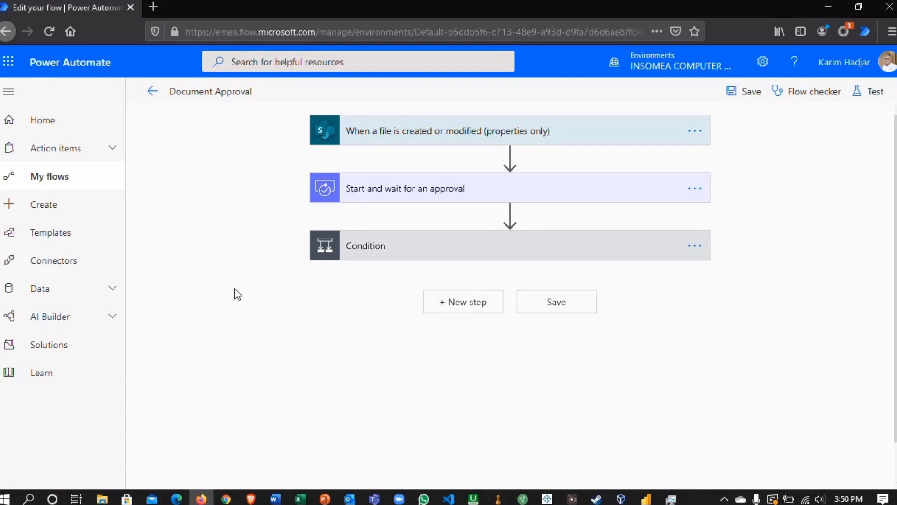
click(478, 253)
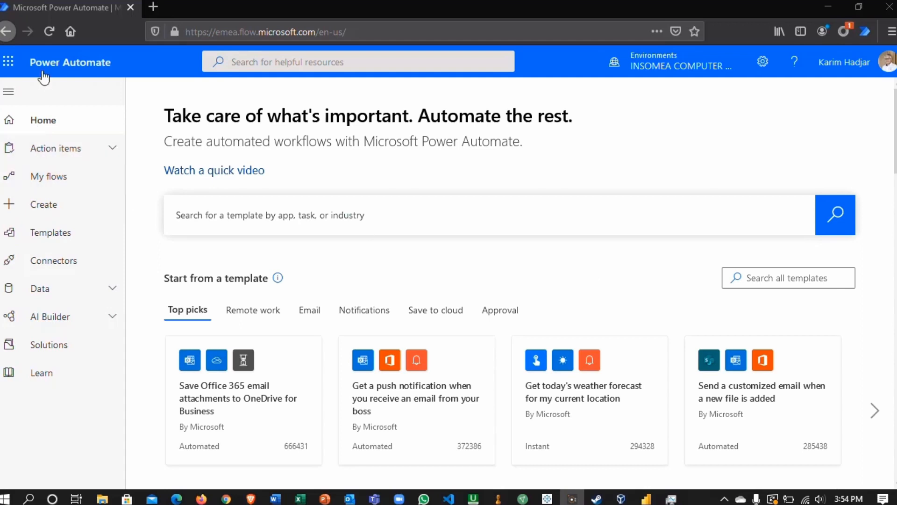
- Go to the Power Automate home page and examine the suggested templates and popular services
click(59, 130)
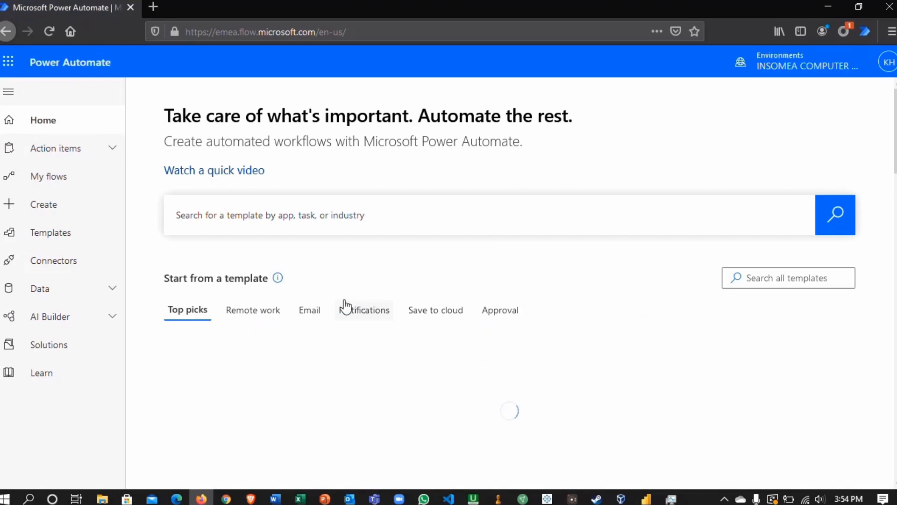
scroll(369, 265, down, 3)
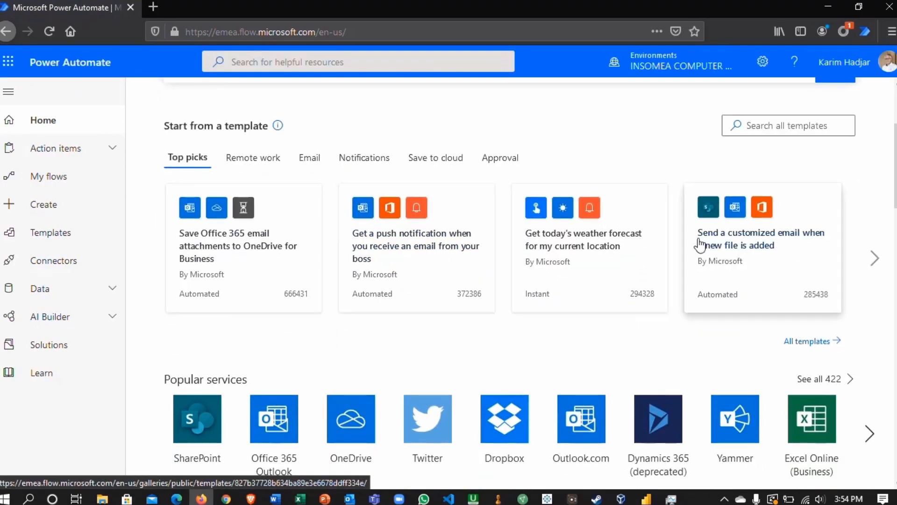
scroll(607, 280, down, 3)
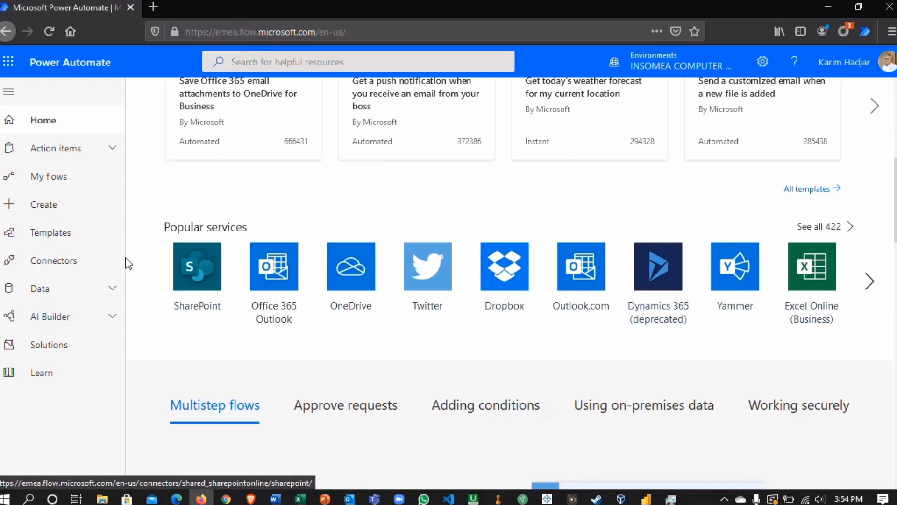
- Open the template gallery and examine the categories Featured, Shared with me, Remote work, Approval, and Events and calendar
click(43, 236)
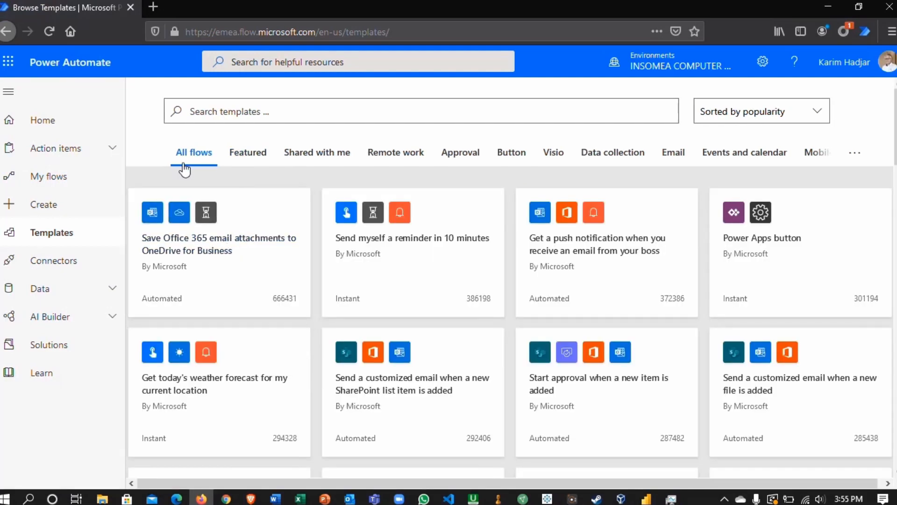
click(250, 157)
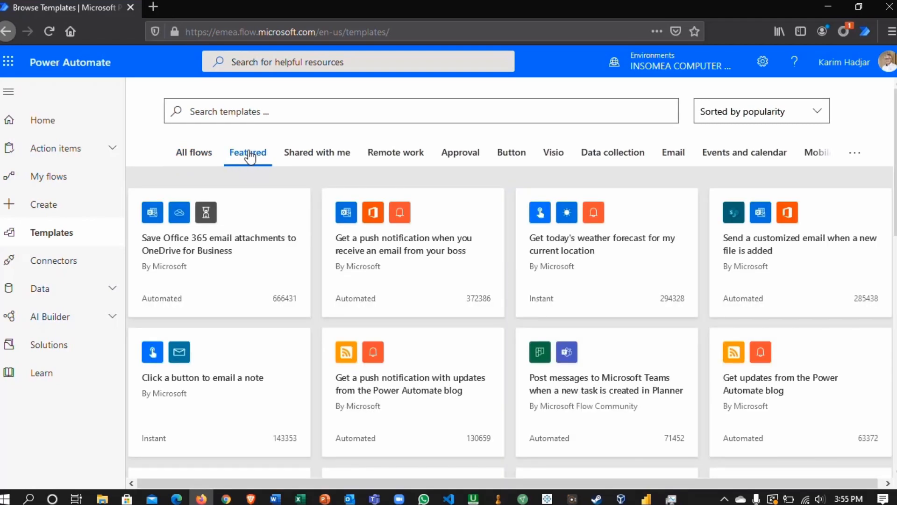
click(311, 156)
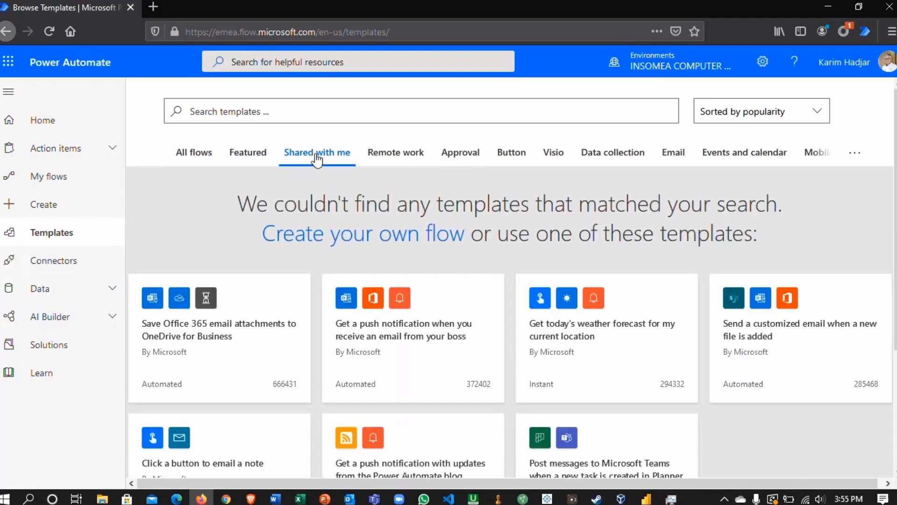
click(405, 158)
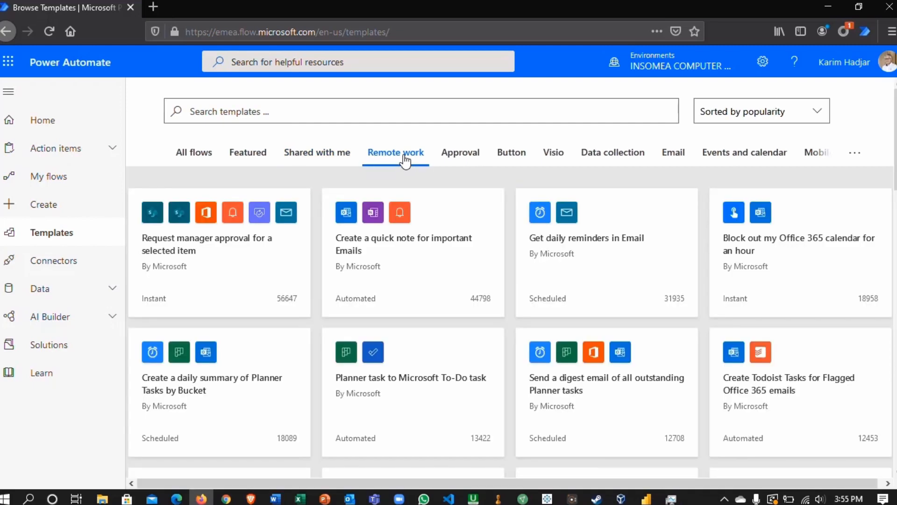
click(469, 159)
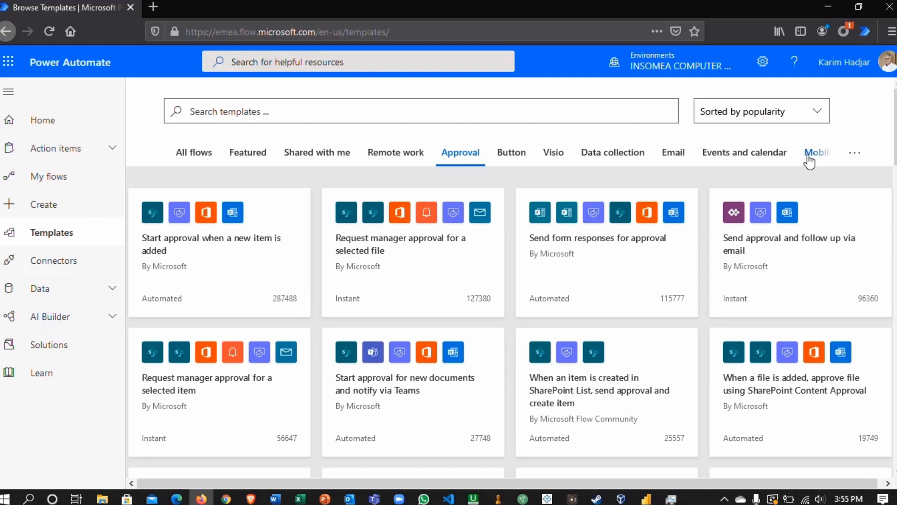
click(733, 163)
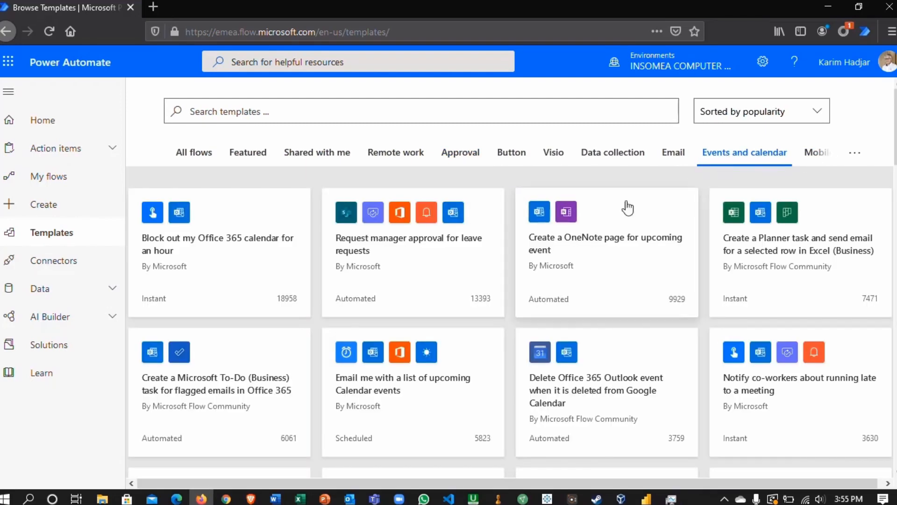
scroll(471, 276, down, 15)
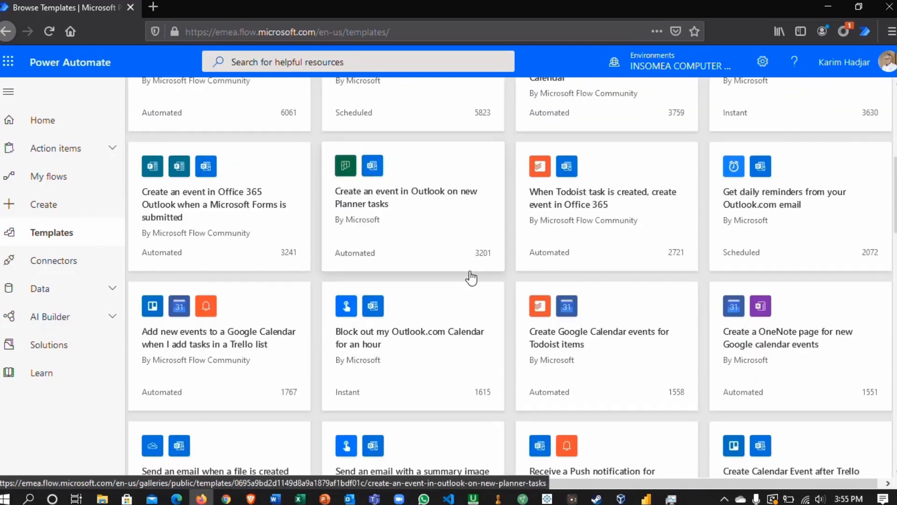
scroll(467, 276, up, 6)
scroll(465, 276, up, 9)
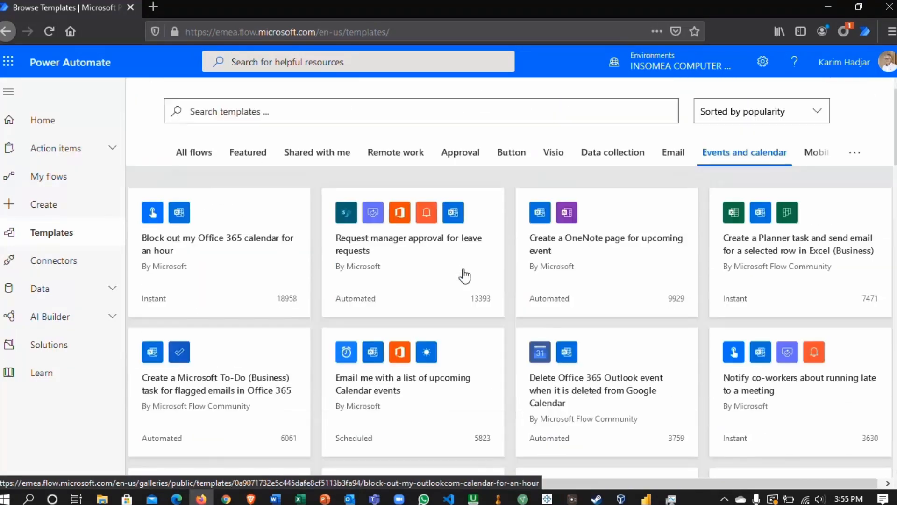